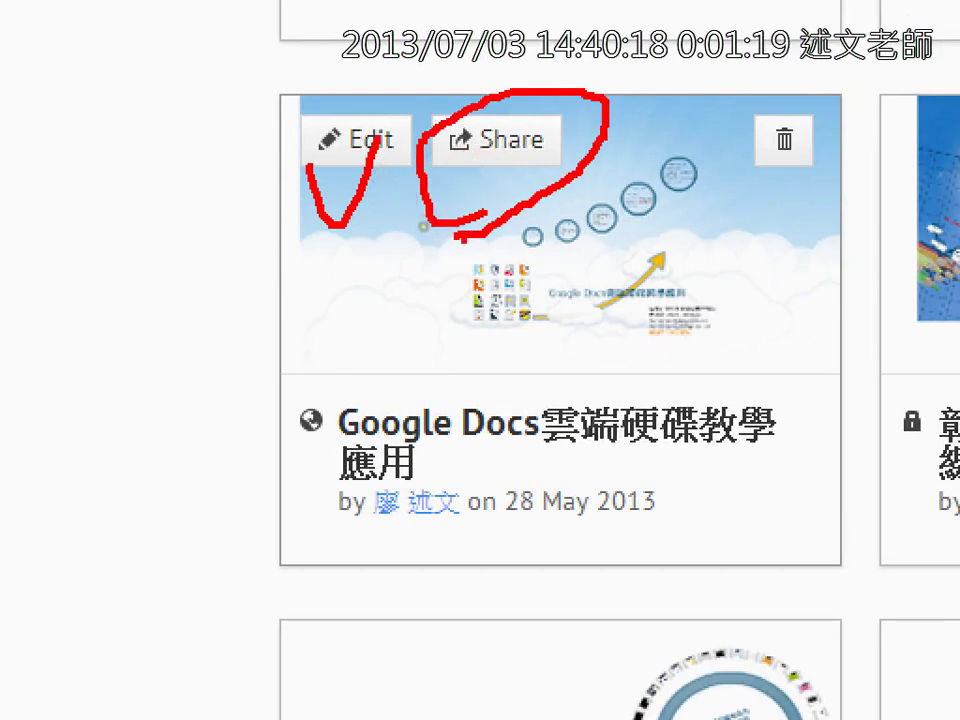
pyautogui.click(510, 253)
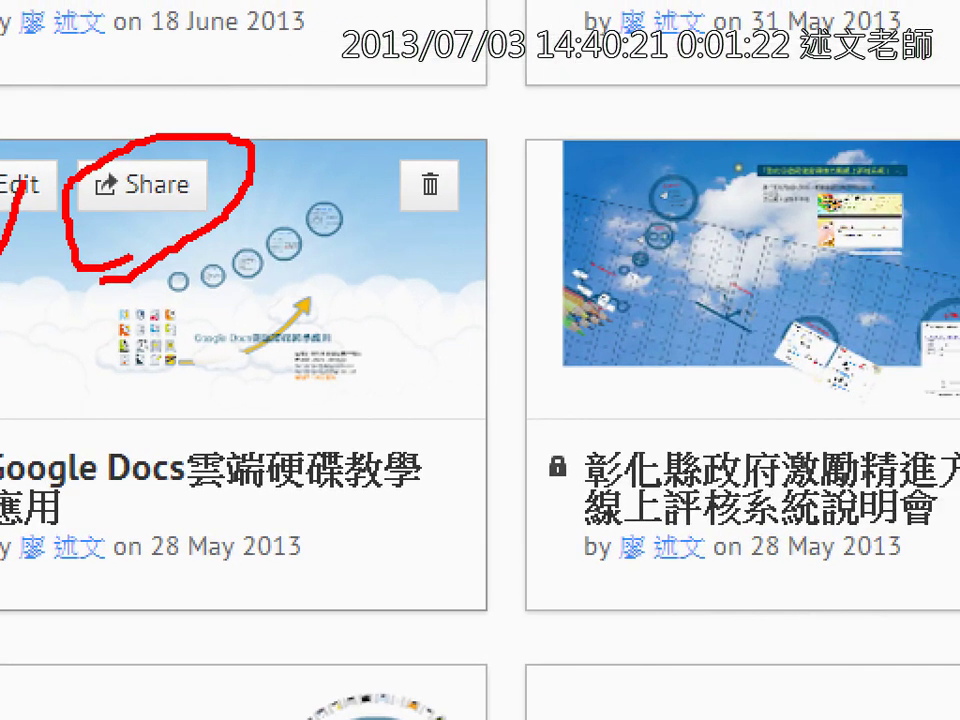
pyautogui.click(697, 291)
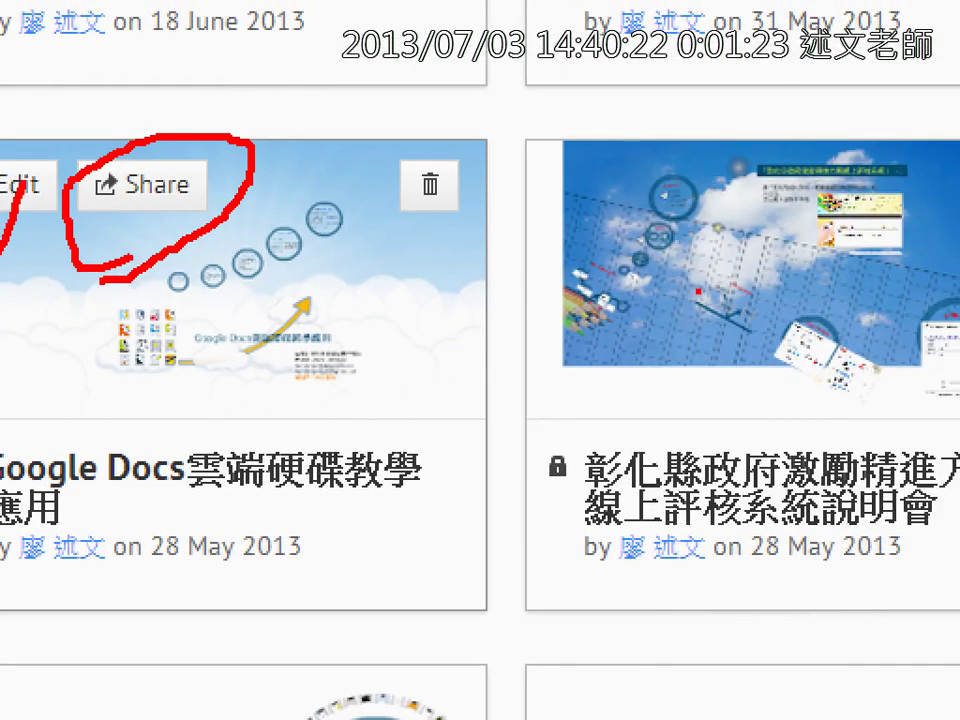
pyautogui.moveTo(575, 495)
pyautogui.mouseDown()
pyautogui.moveTo(545, 492)
pyautogui.moveTo(527, 455)
pyautogui.moveTo(595, 470)
pyautogui.moveTo(553, 517)
pyautogui.mouseUp()
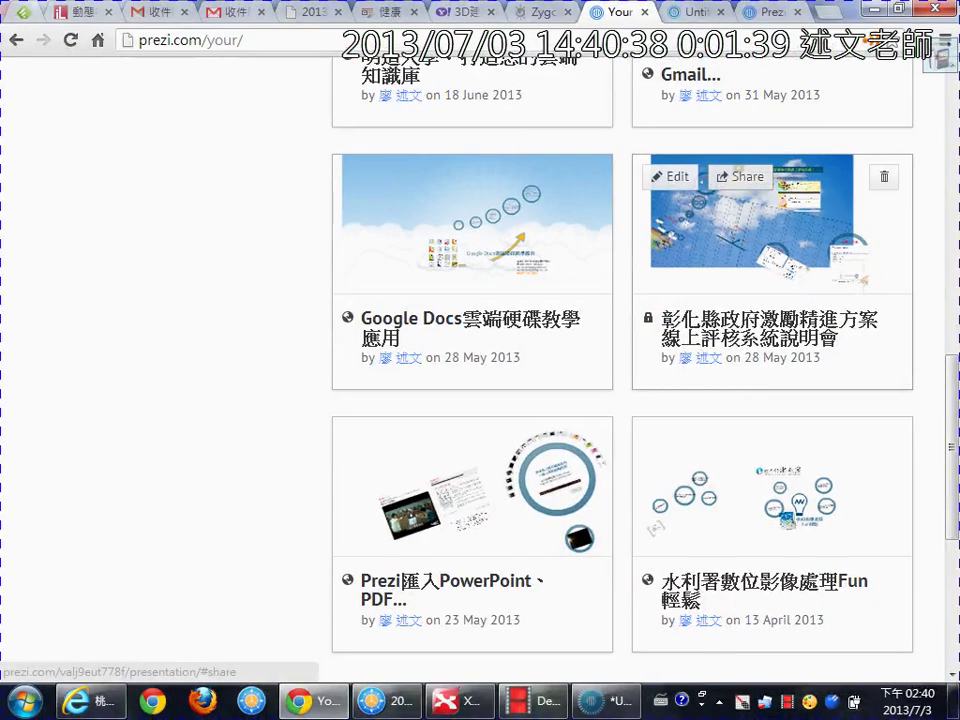
# View the privacy levels in the sharing settings of the "Prezi 雲端簡報大不同" presentation, then close them without changes
pyautogui.click(803, 8)
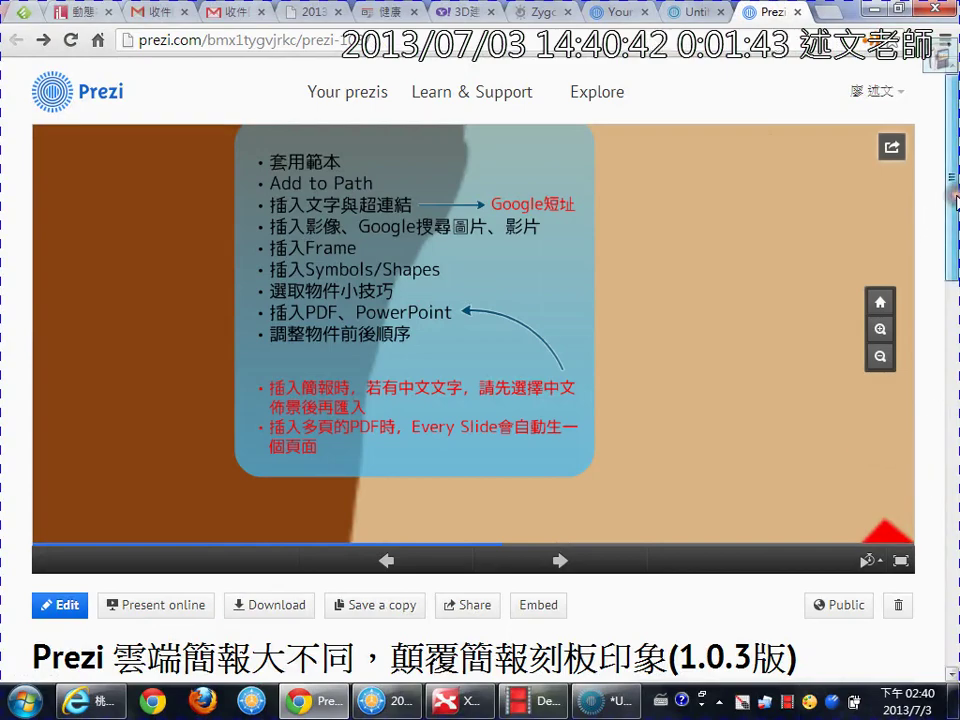
pyautogui.scroll(-2, 955, 278)
pyautogui.scroll(-1, 955, 278)
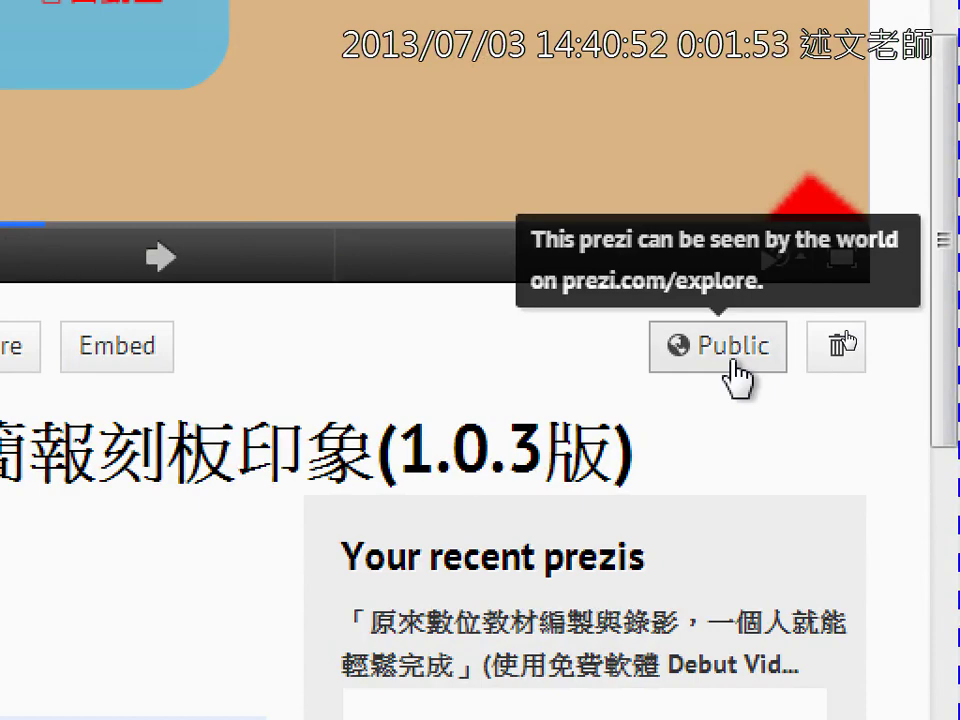
pyautogui.click(734, 364)
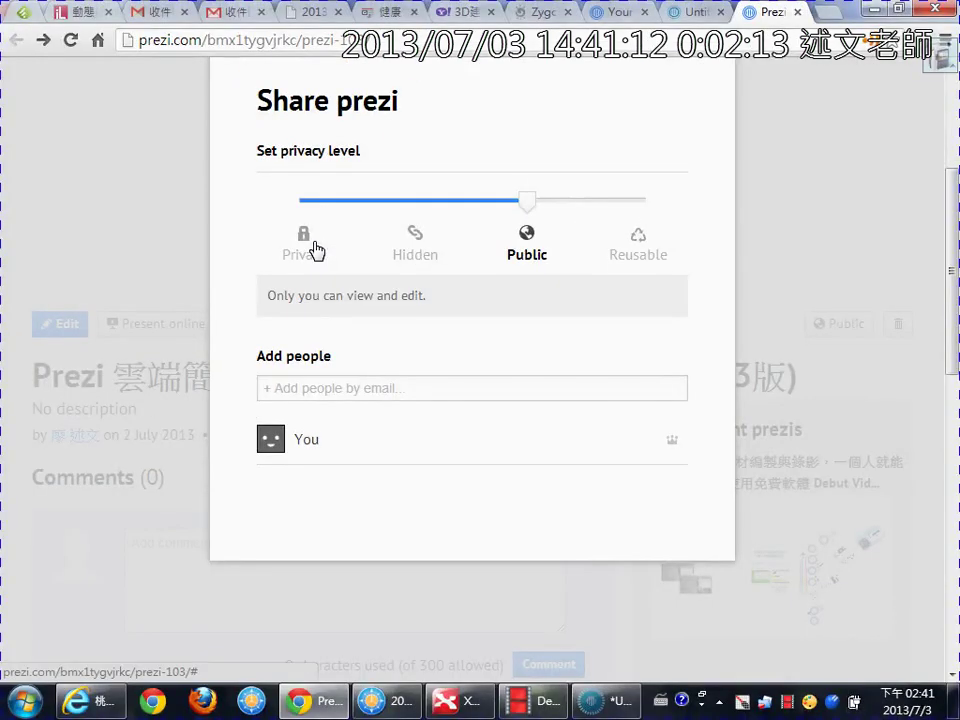
pyautogui.click(634, 131)
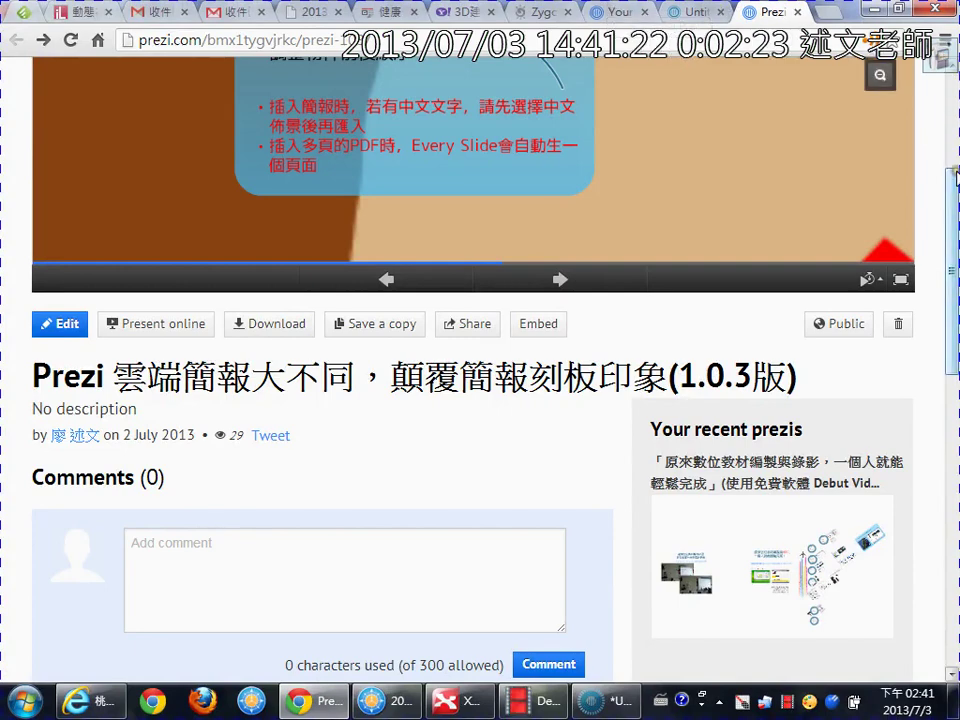
pyautogui.moveTo(955, 185); pyautogui.dragTo(955, 88)
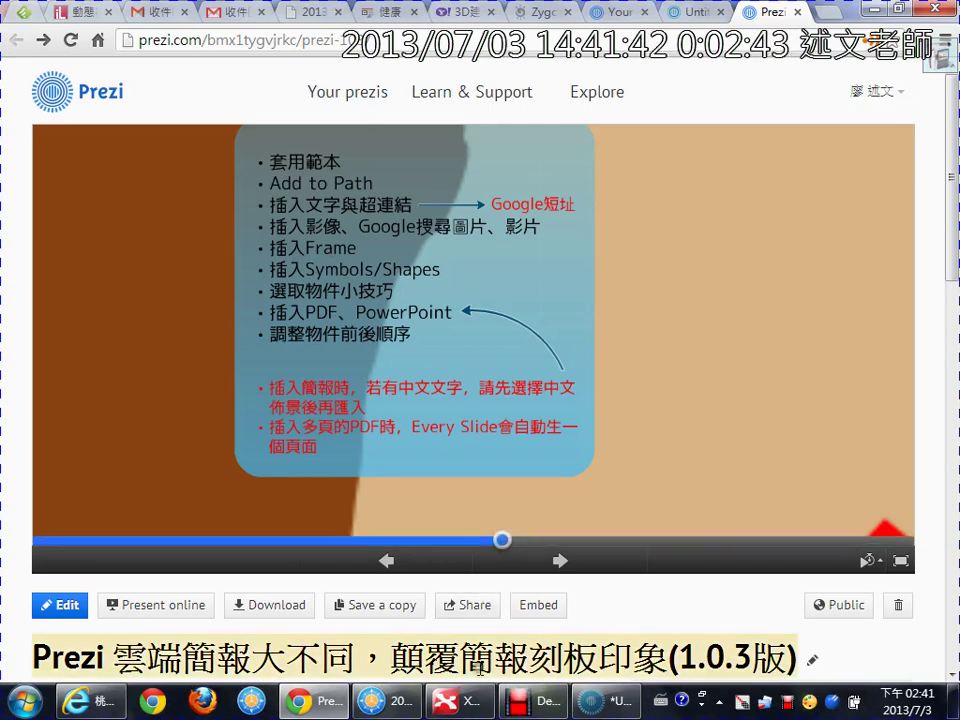
# Switch to the untitled presentation in Prezi Desktop and search Google Images for "創新技術學院" as an image to insert
pyautogui.hotkey('alt', 'Tab')
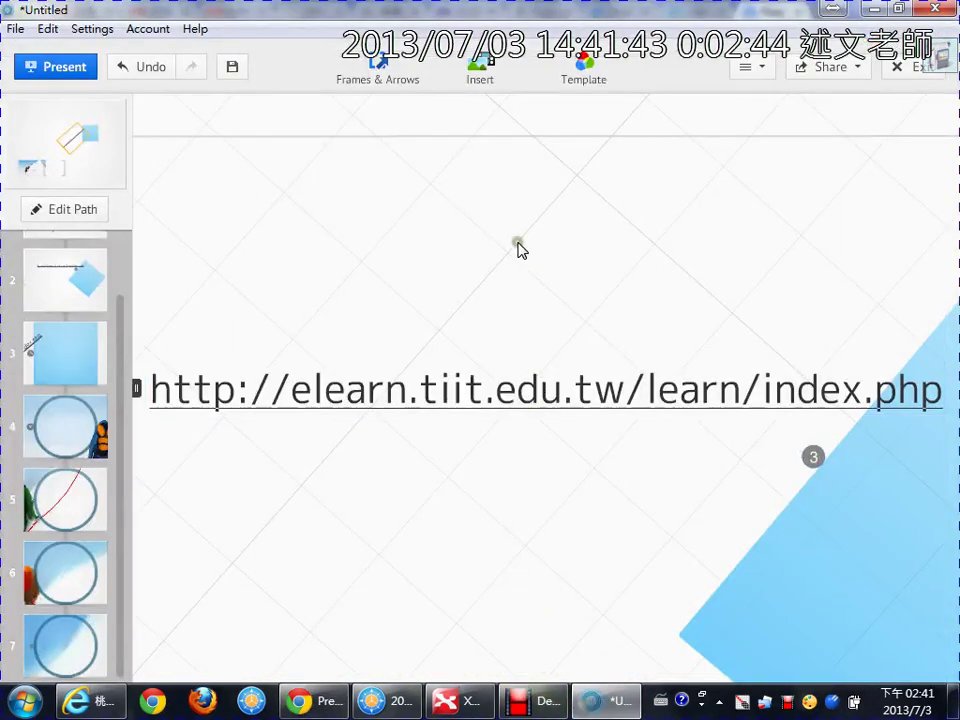
pyautogui.click(510, 84)
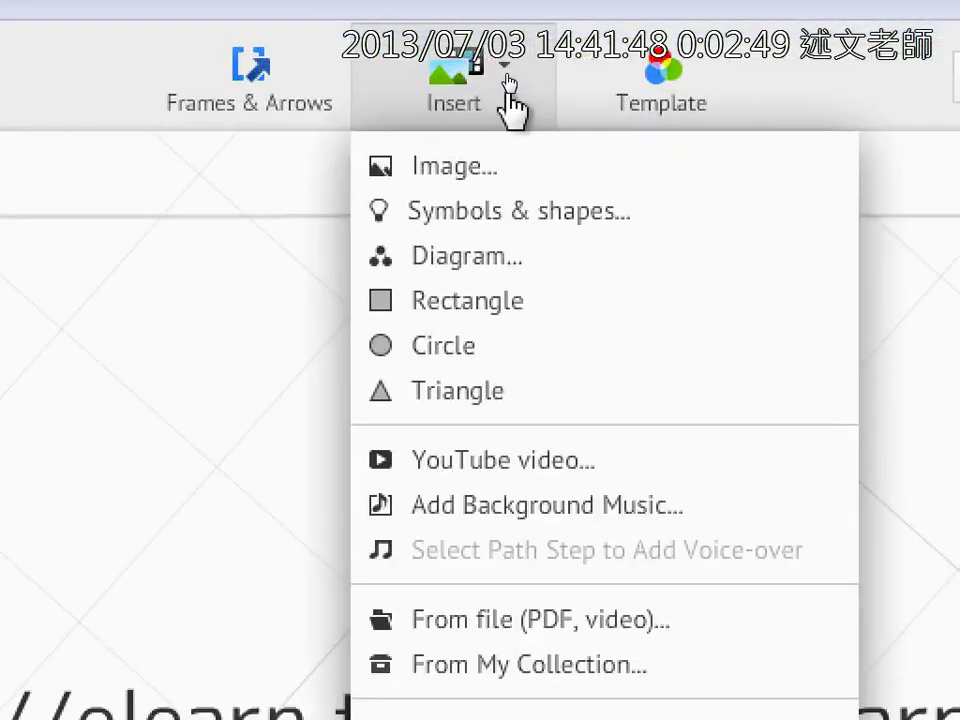
pyautogui.click(509, 80)
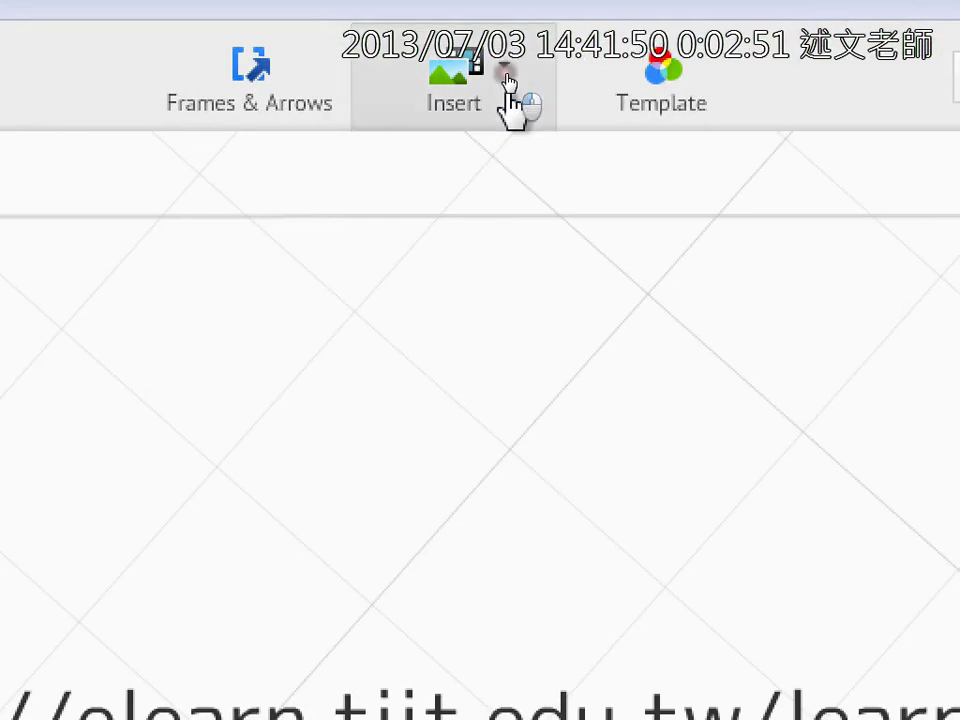
pyautogui.click(511, 100)
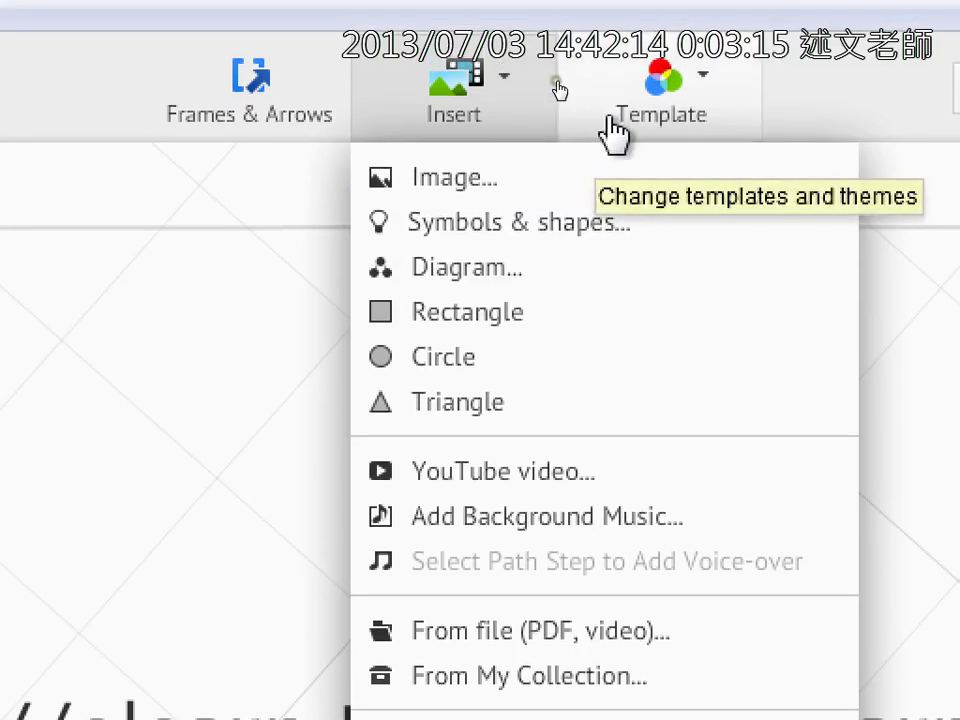
pyautogui.click(622, 190)
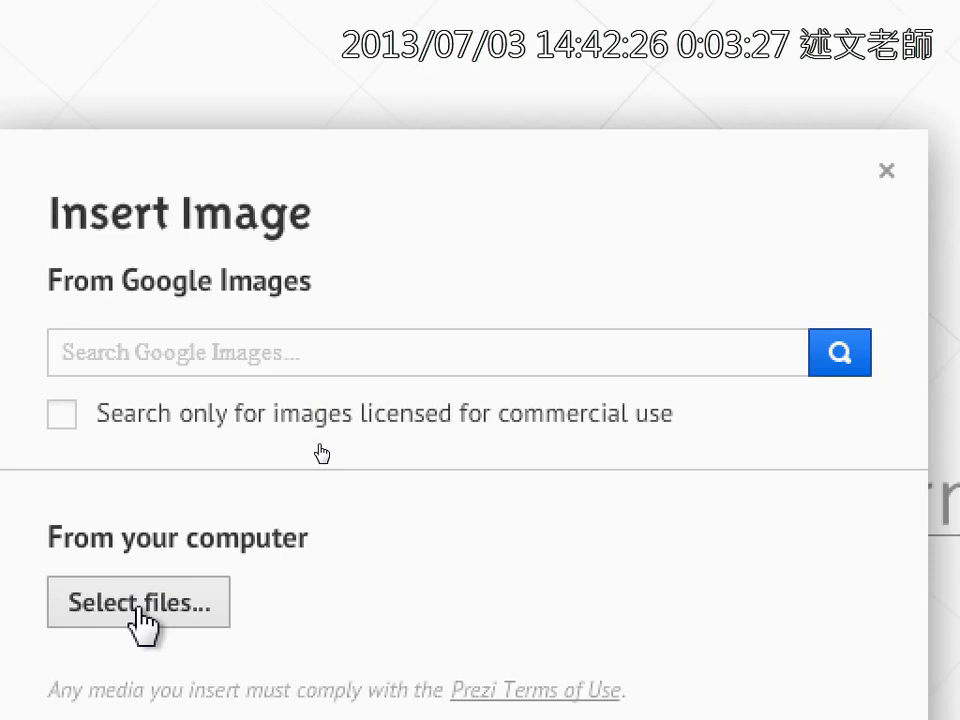
pyautogui.click(432, 326)
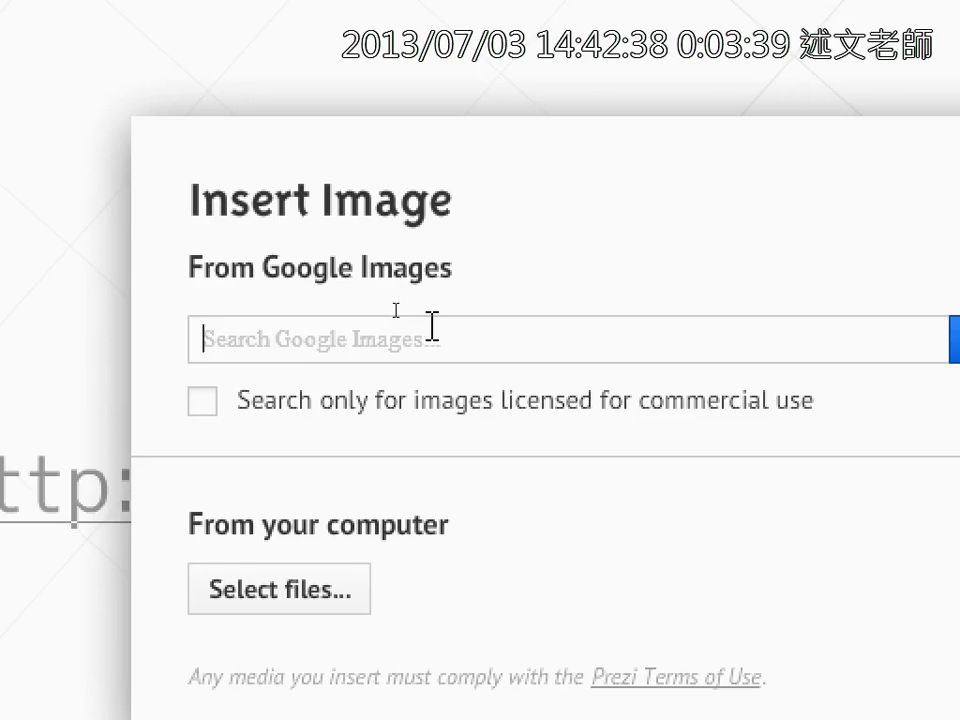
pyautogui.write('創新技術學')
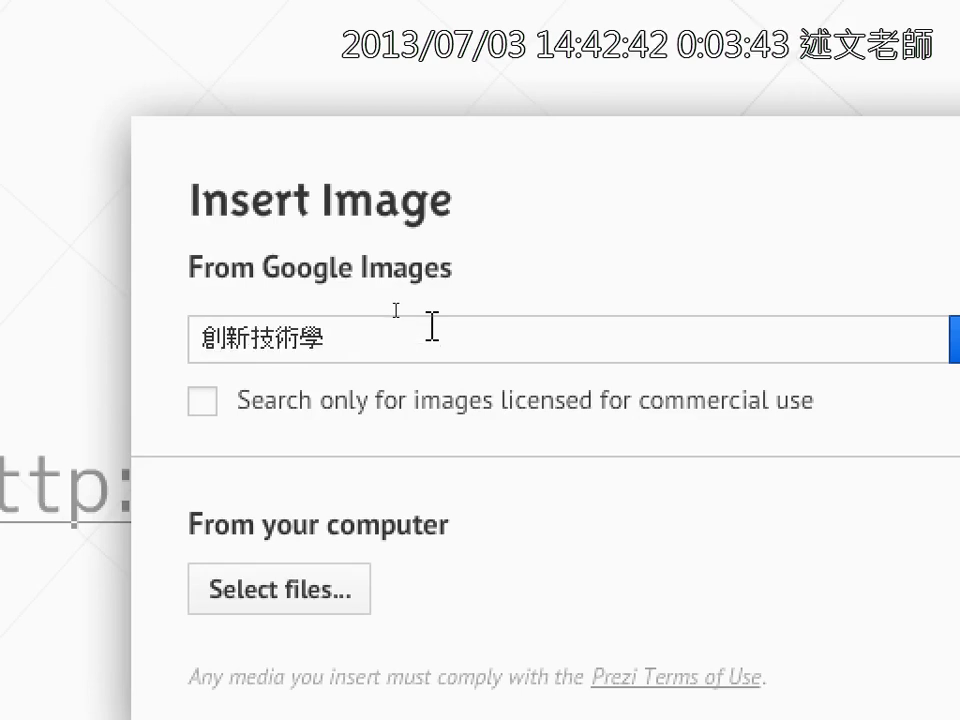
pyautogui.press('Return')
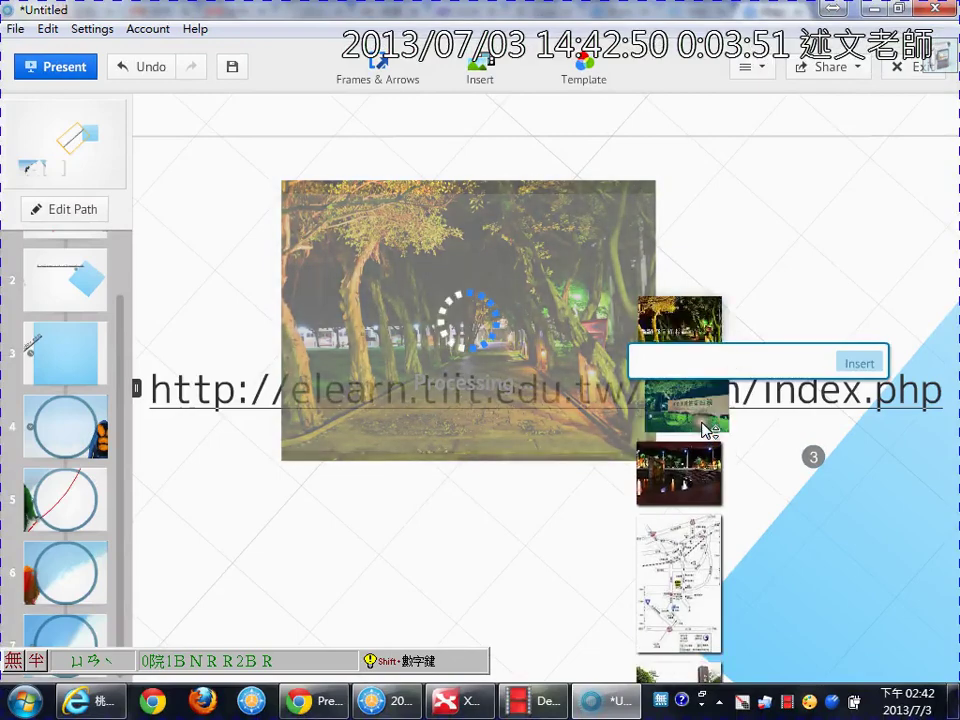
# Browse the found images and insert the photo of the school's main gate onto the canvas
pyautogui.click(705, 425)
pyautogui.click(696, 508)
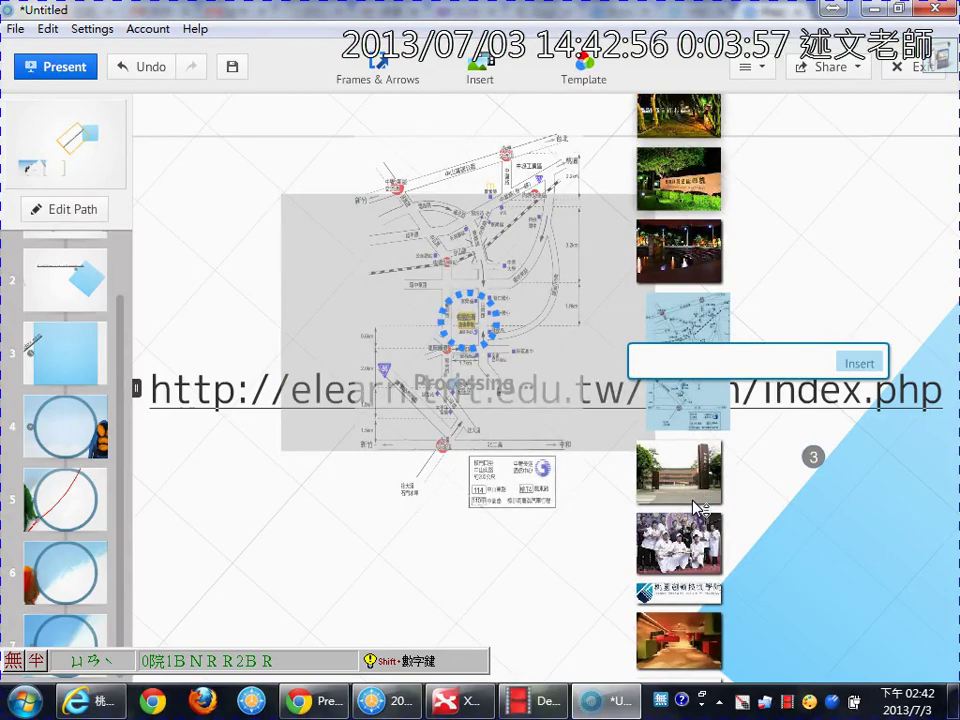
pyautogui.click(698, 508)
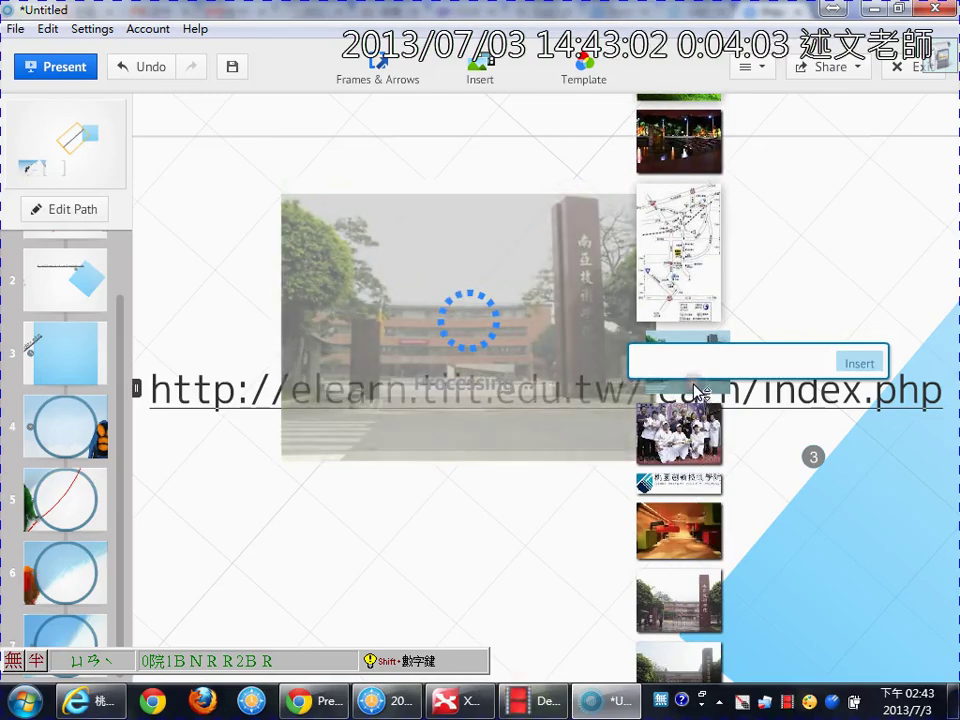
pyautogui.click(866, 364)
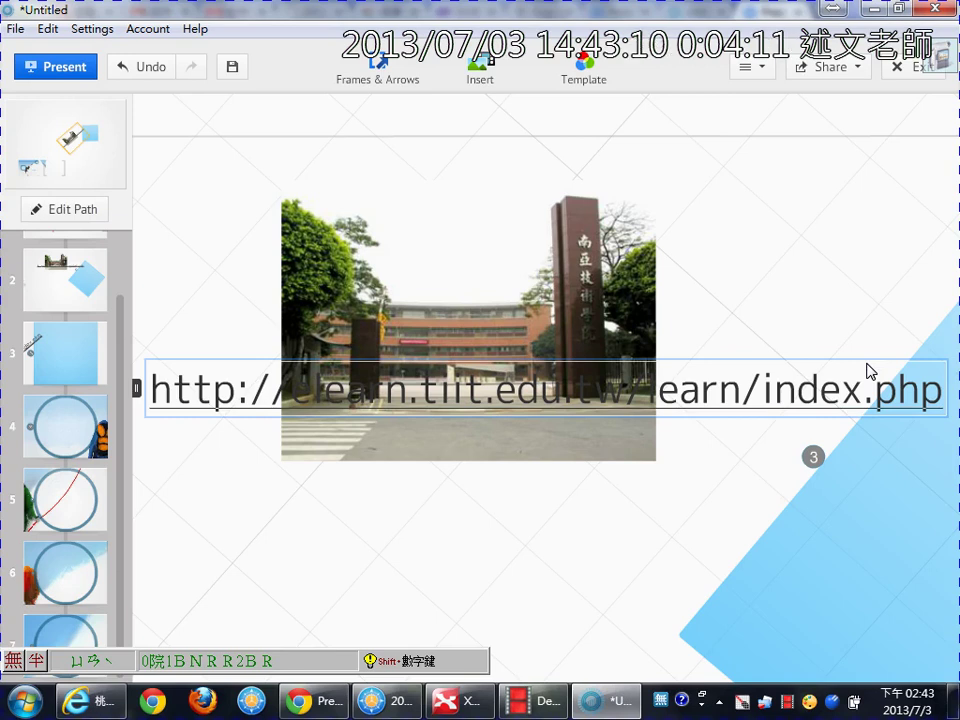
pyautogui.click(812, 244)
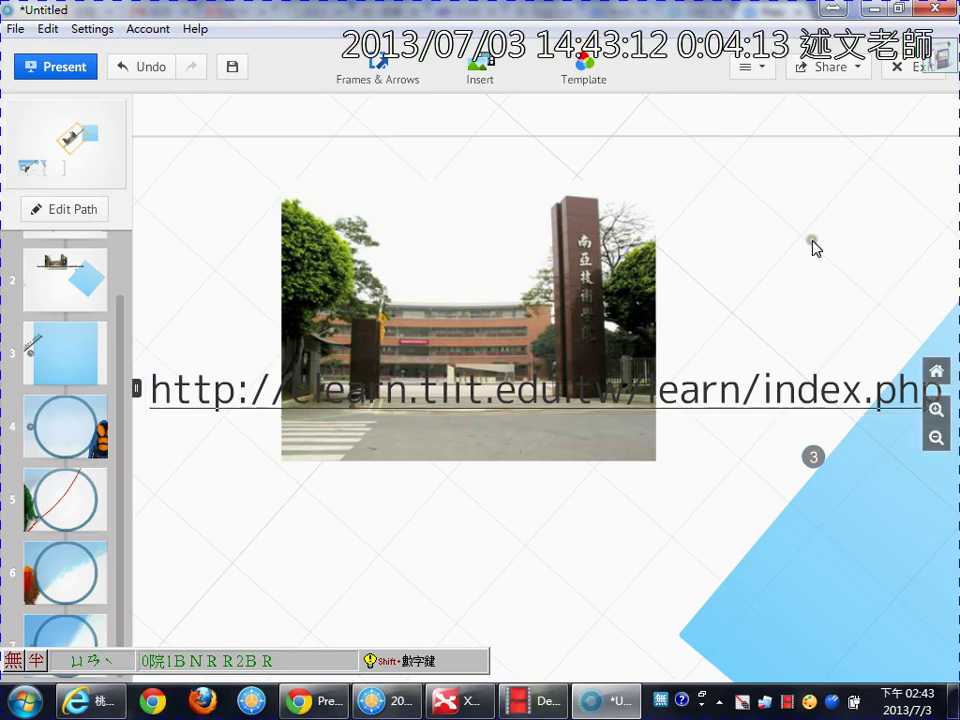
# Shrink the gate photo, tilt it slightly clockwise and move it up and to the left over the link text
pyautogui.click(461, 254)
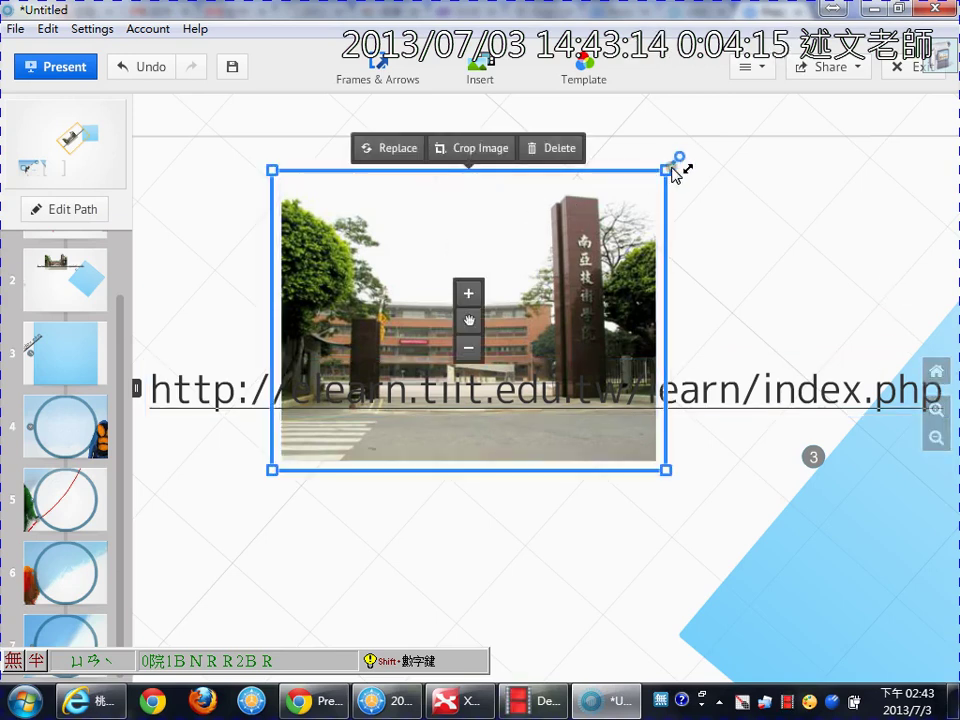
pyautogui.moveTo(686, 170); pyautogui.dragTo(556, 272)
pyautogui.moveTo(468, 320); pyautogui.dragTo(403, 272)
pyautogui.click(403, 272)
pyautogui.click(403, 272)
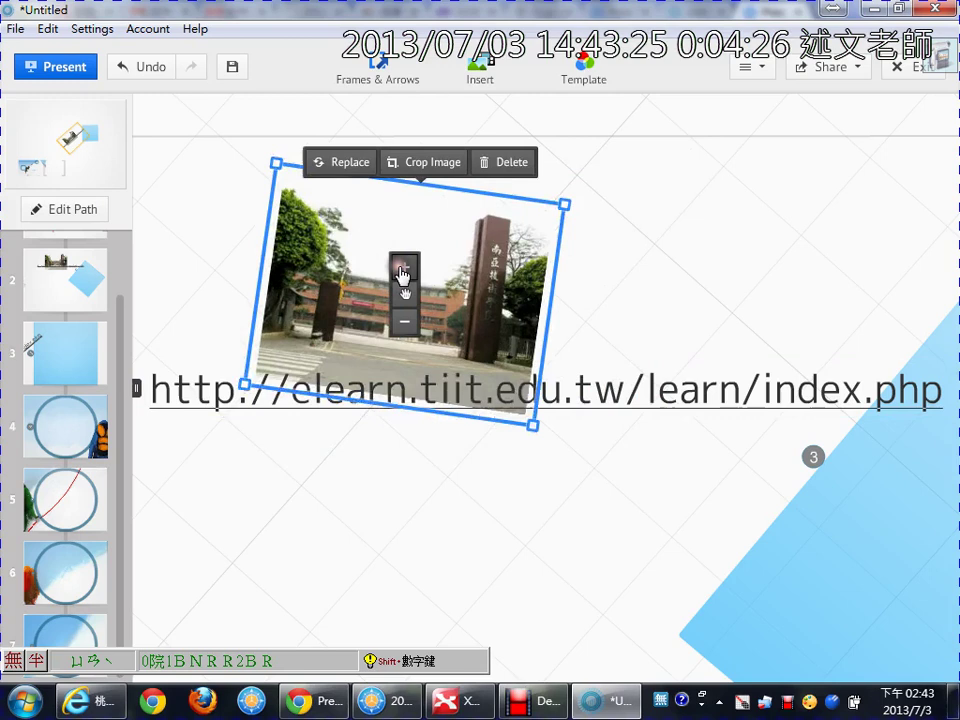
pyautogui.click(406, 326)
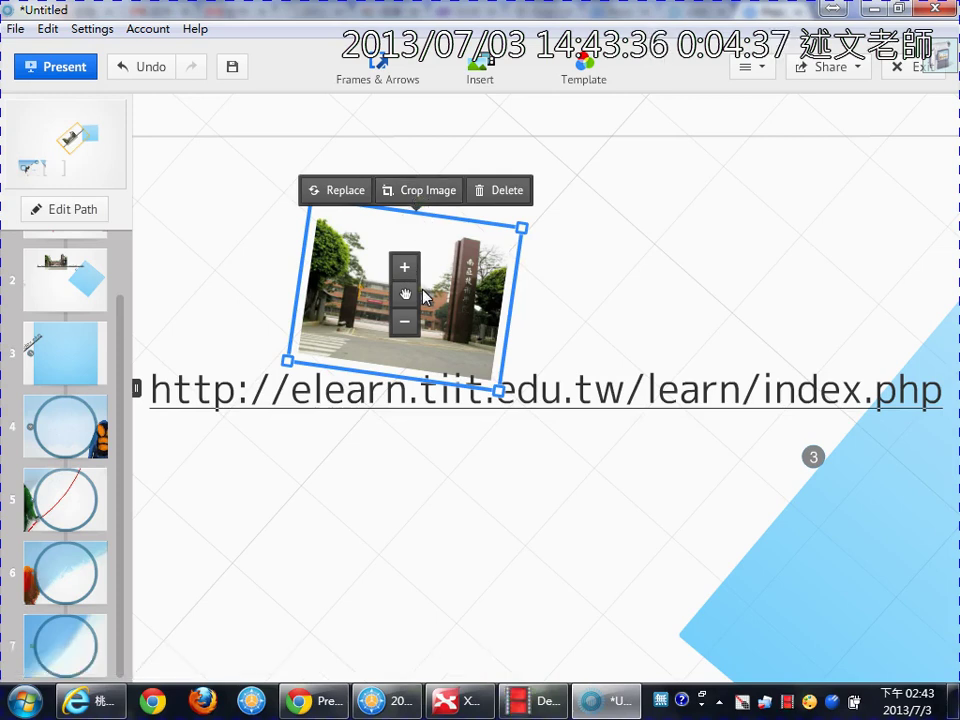
# Switch to Chrome and open Google Images in a new tab
pyautogui.click(338, 706)
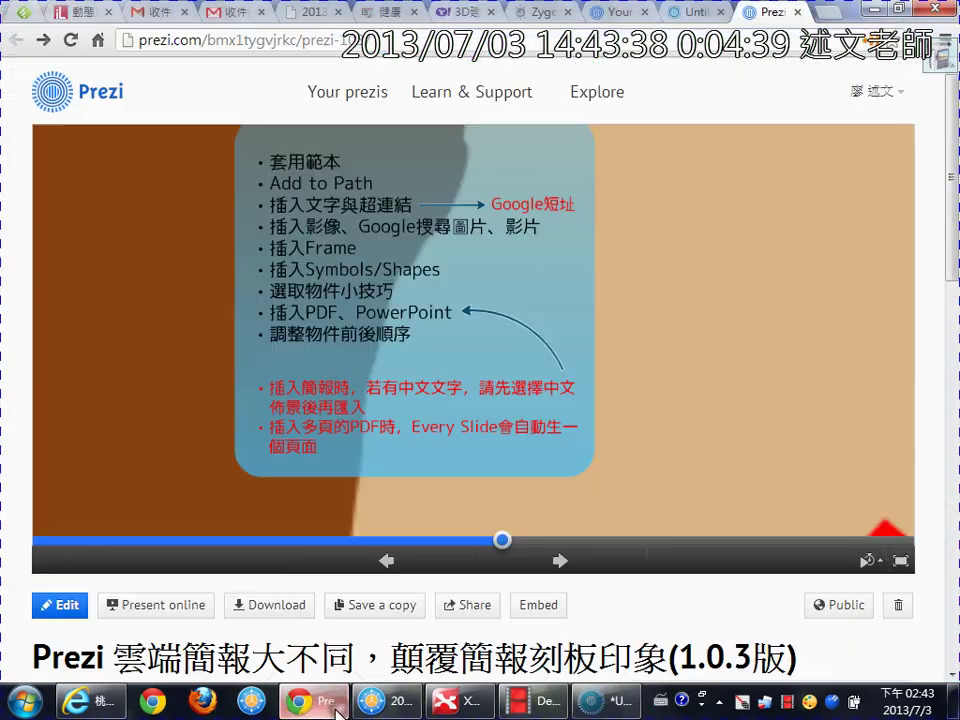
pyautogui.click(827, 12)
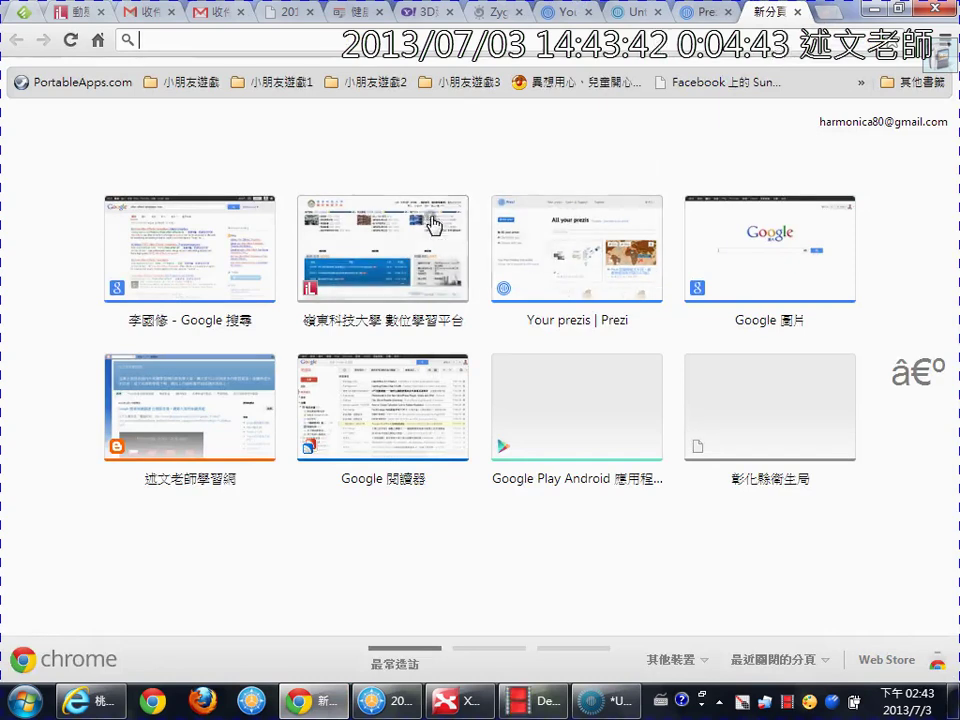
pyautogui.click(718, 259)
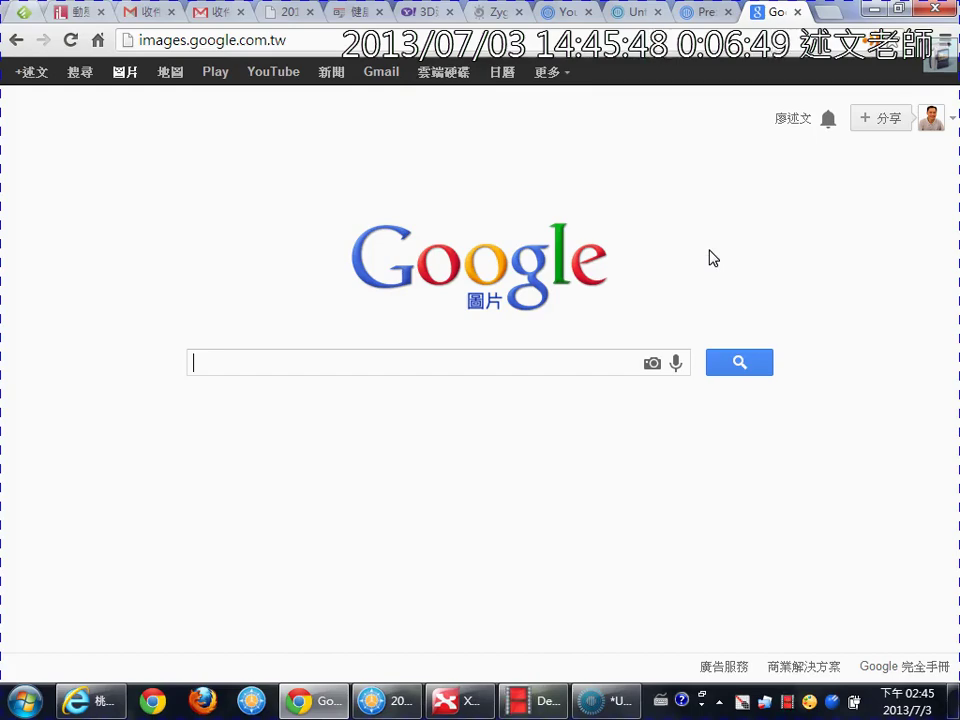
# Switch to FreeCommander and open the 暫存區 folder on drive F:
pyautogui.click(395, 700)
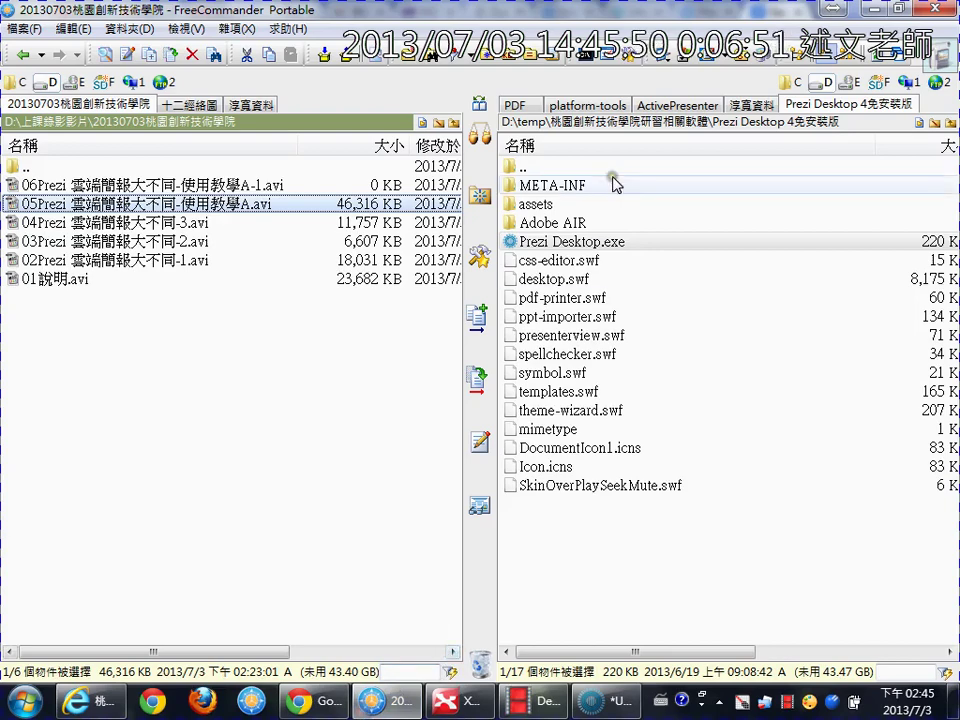
pyautogui.click(877, 84)
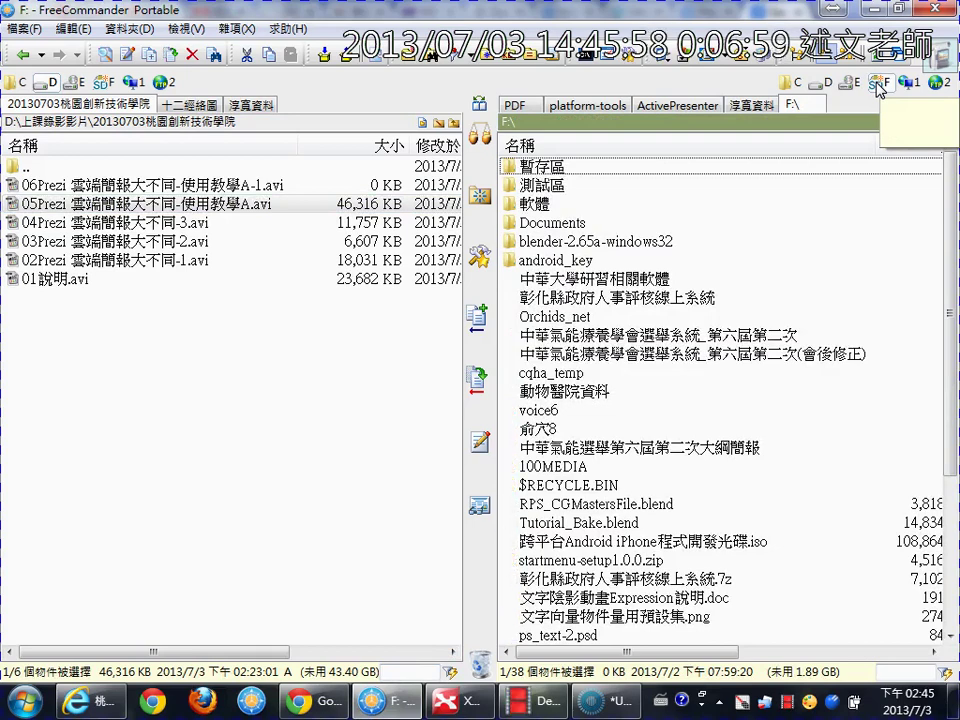
pyautogui.click(878, 84)
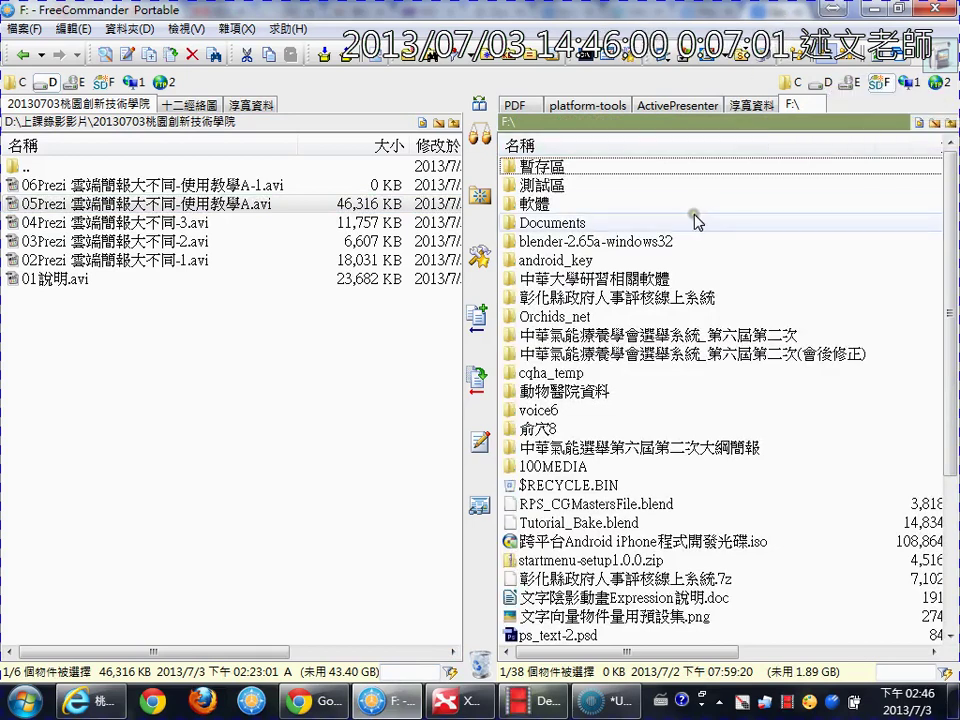
pyautogui.doubleClick(556, 167)
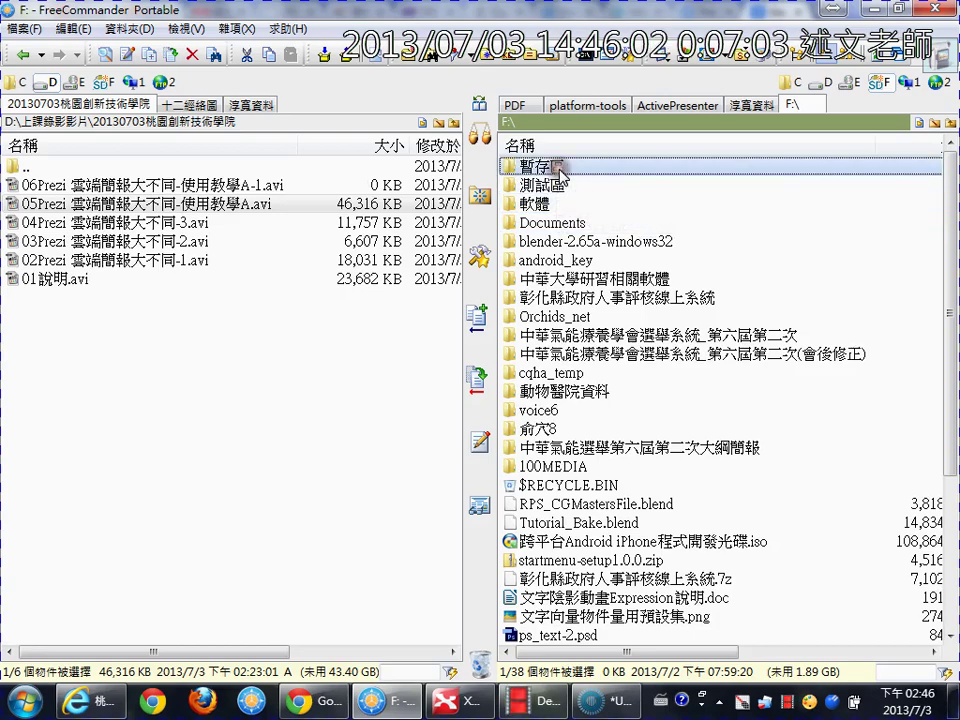
pyautogui.scroll(-9, 628, 560)
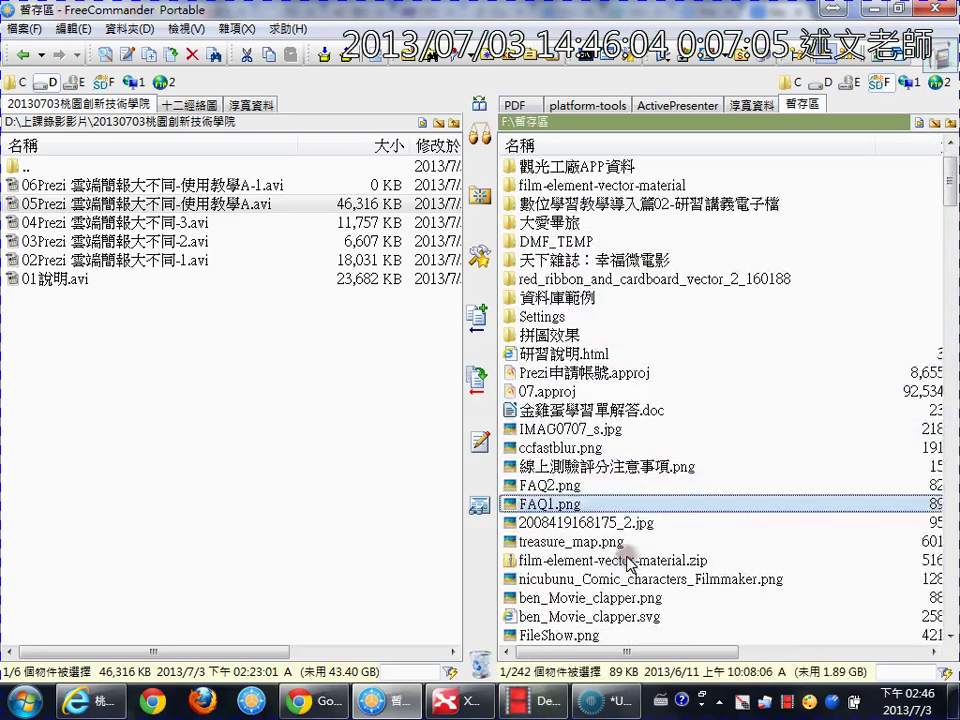
pyautogui.scroll(-3, 628, 565)
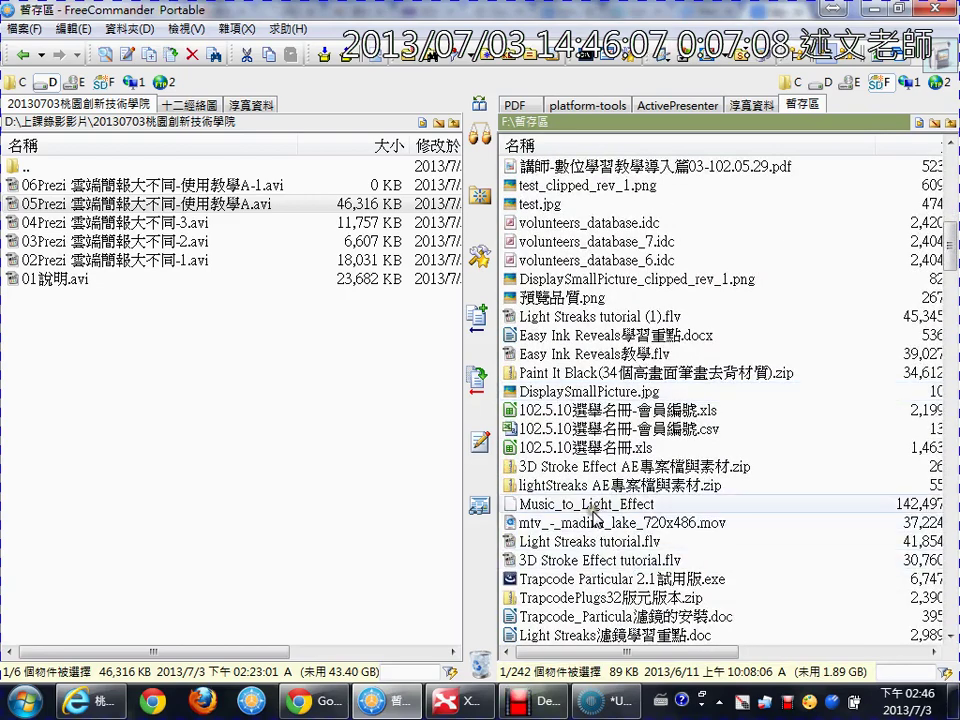
pyautogui.scroll(-4, 590, 512)
pyautogui.click(585, 448)
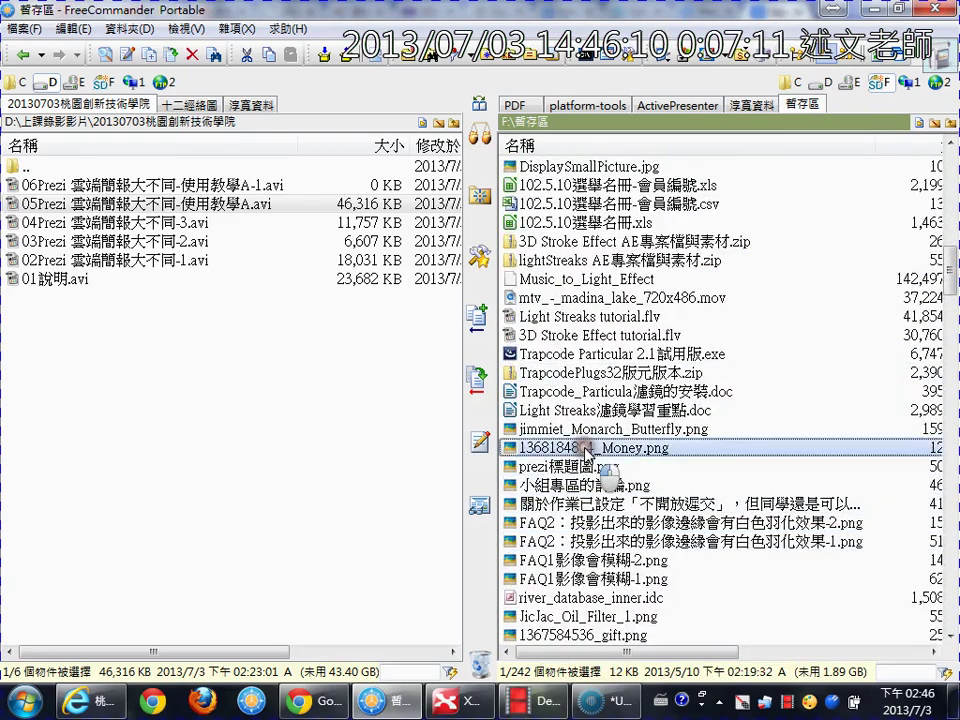
pyautogui.doubleClick(585, 448)
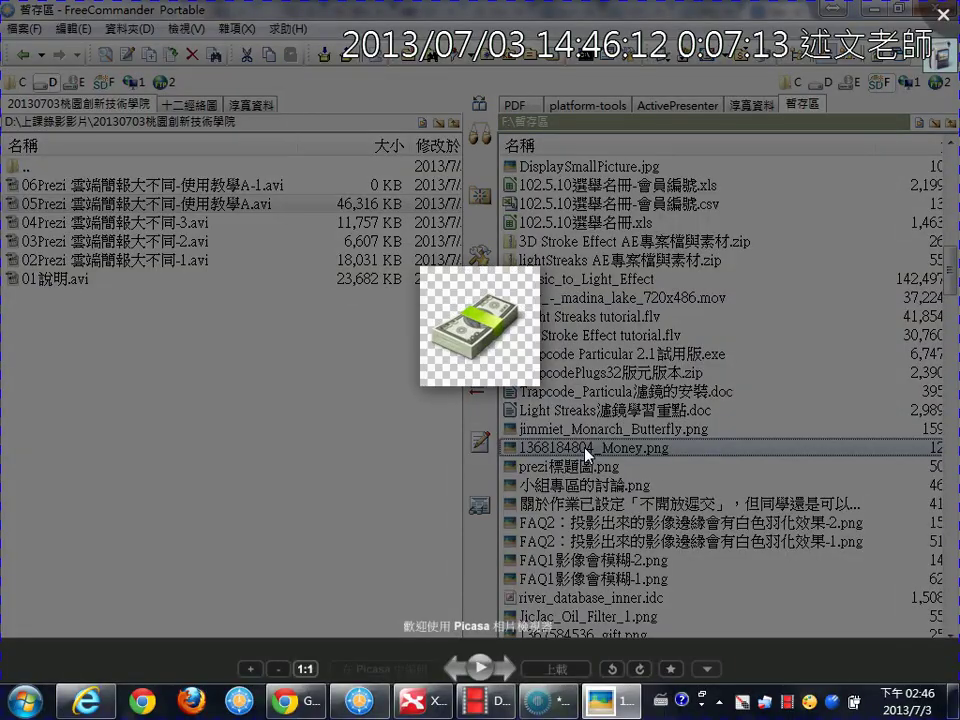
pyautogui.moveTo(527, 683)
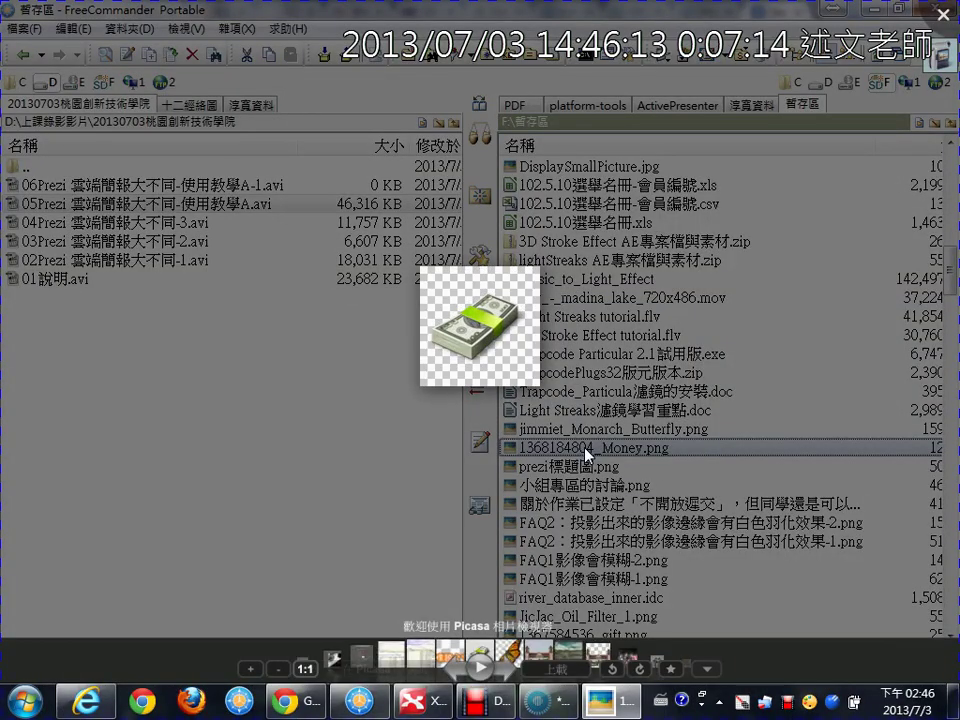
# Browse to jimmiet_Monarch_Butterfly.png and DisplaySmallPicture.jpg in the Picasa viewer, enlarge the gate photo and close the viewer
pyautogui.click(508, 680)
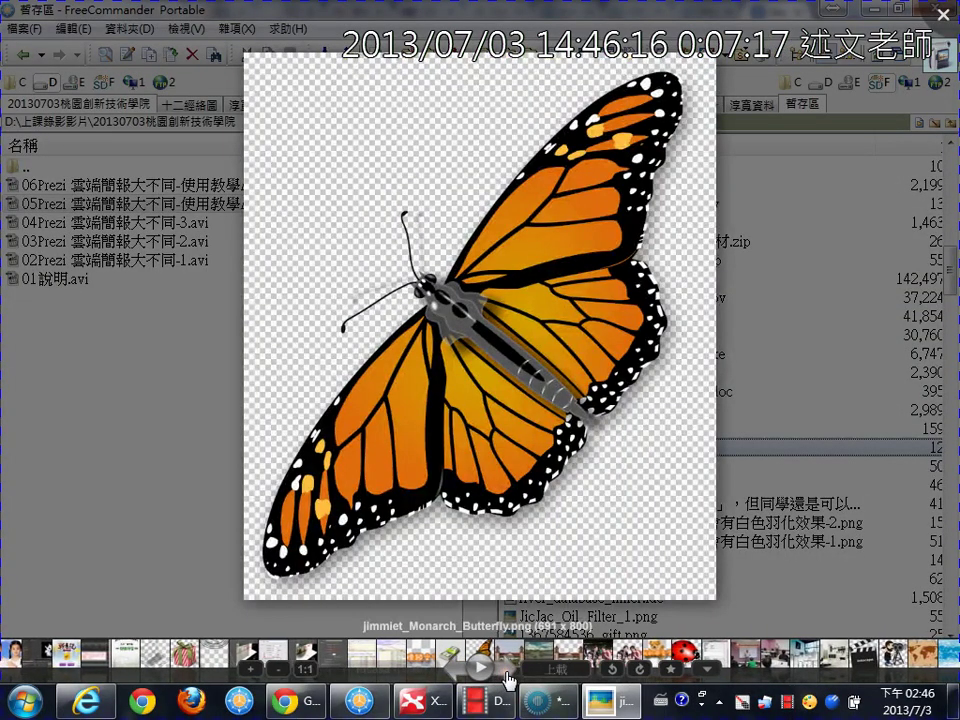
pyautogui.click(508, 680)
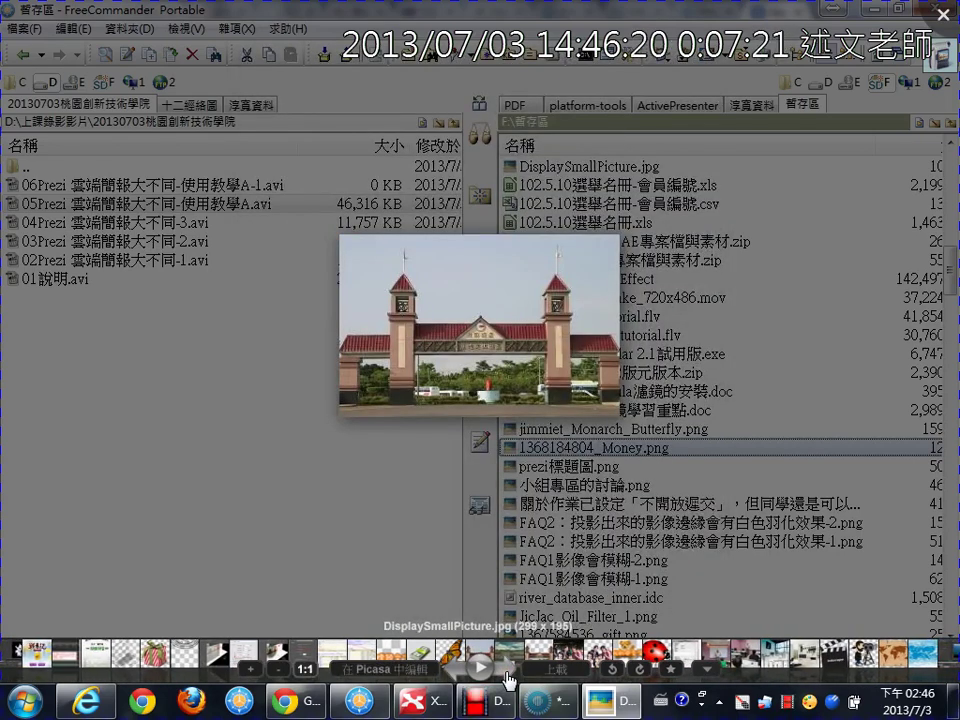
pyautogui.scroll(5, 494, 346)
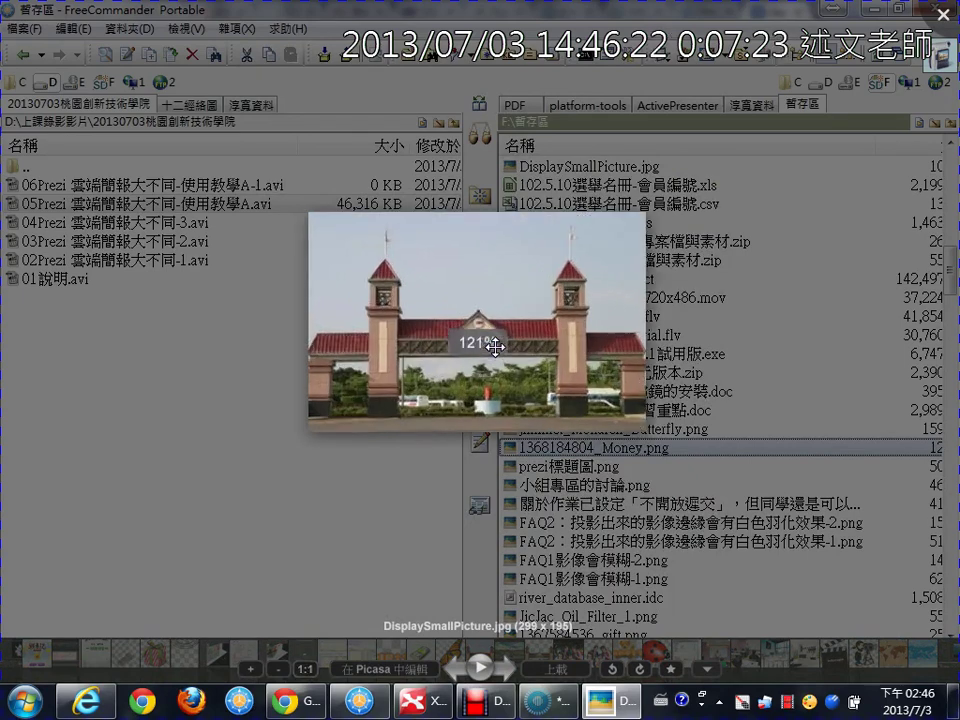
pyautogui.scroll(1, 494, 346)
pyautogui.scroll(-1, 494, 346)
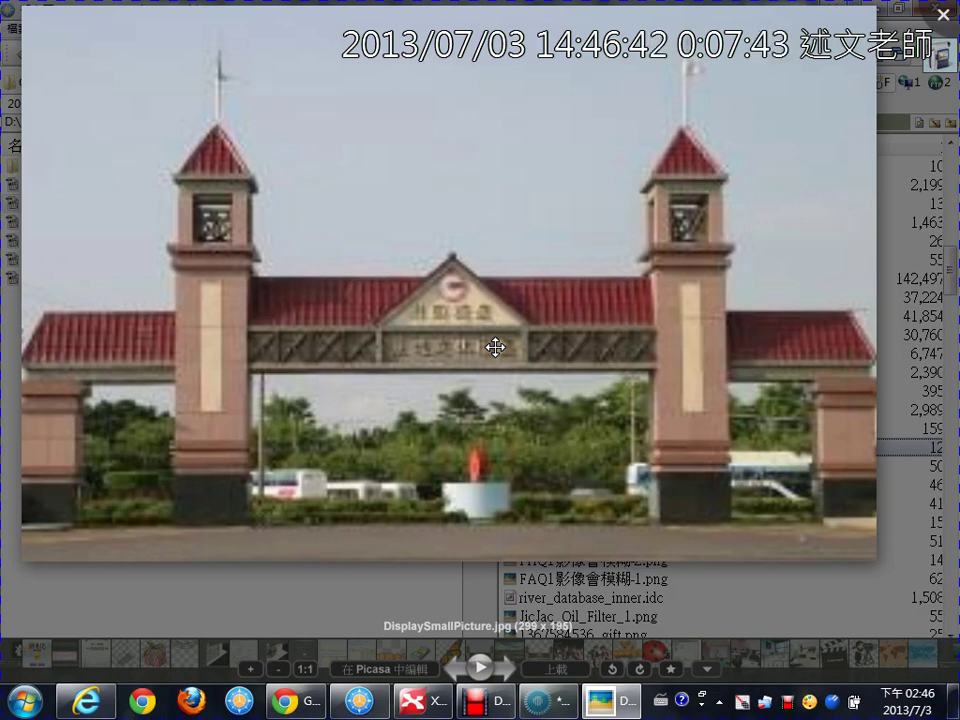
pyautogui.press('Escape')
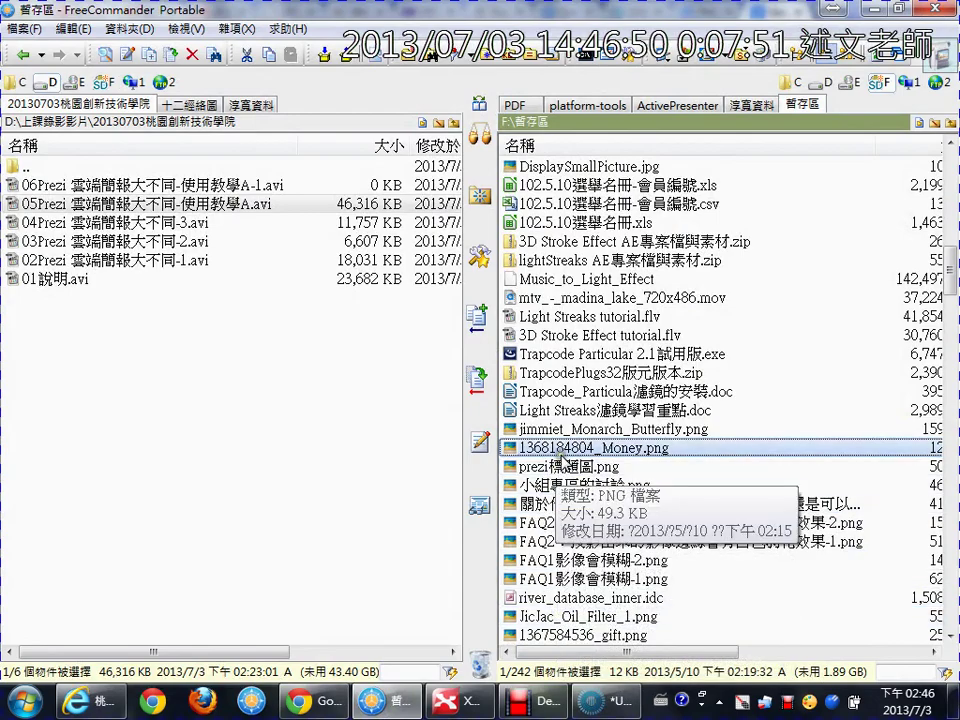
pyautogui.doubleClick(564, 459)
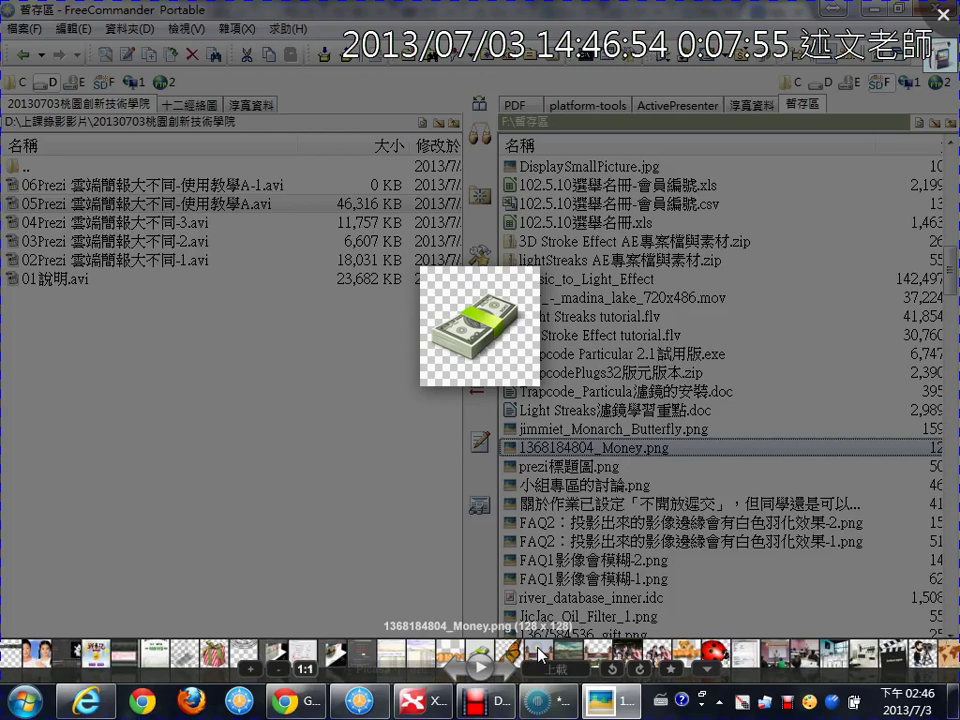
pyautogui.click(540, 655)
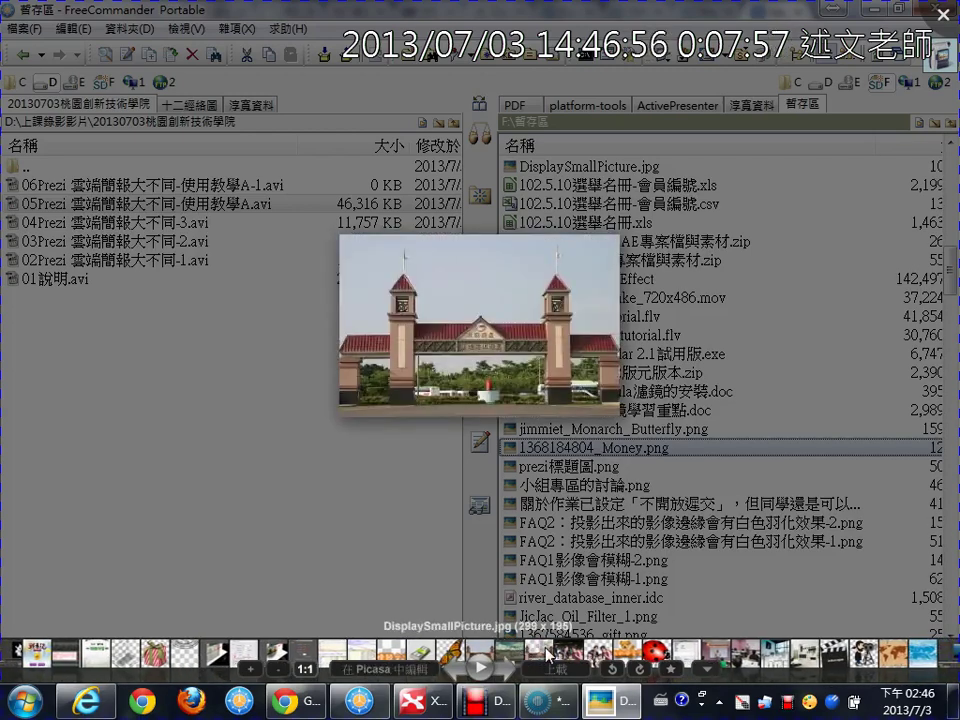
pyautogui.press('Escape')
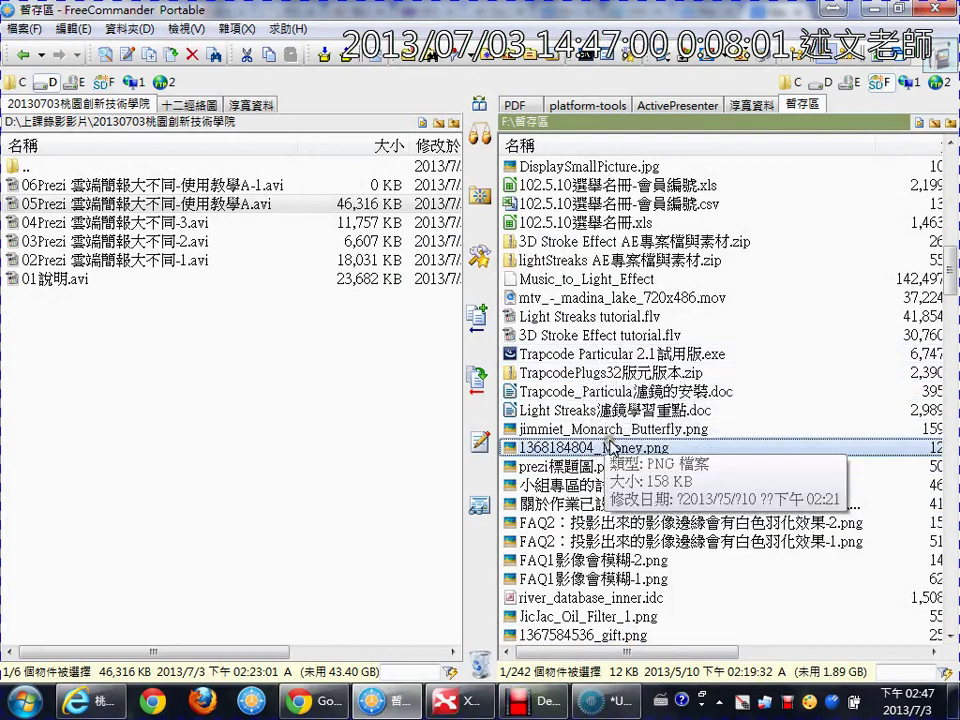
# Run a Google search by image with DisplaySmallPicture.jpg from the 暫存區 folder and look through the results
pyautogui.scroll(1, 593, 520)
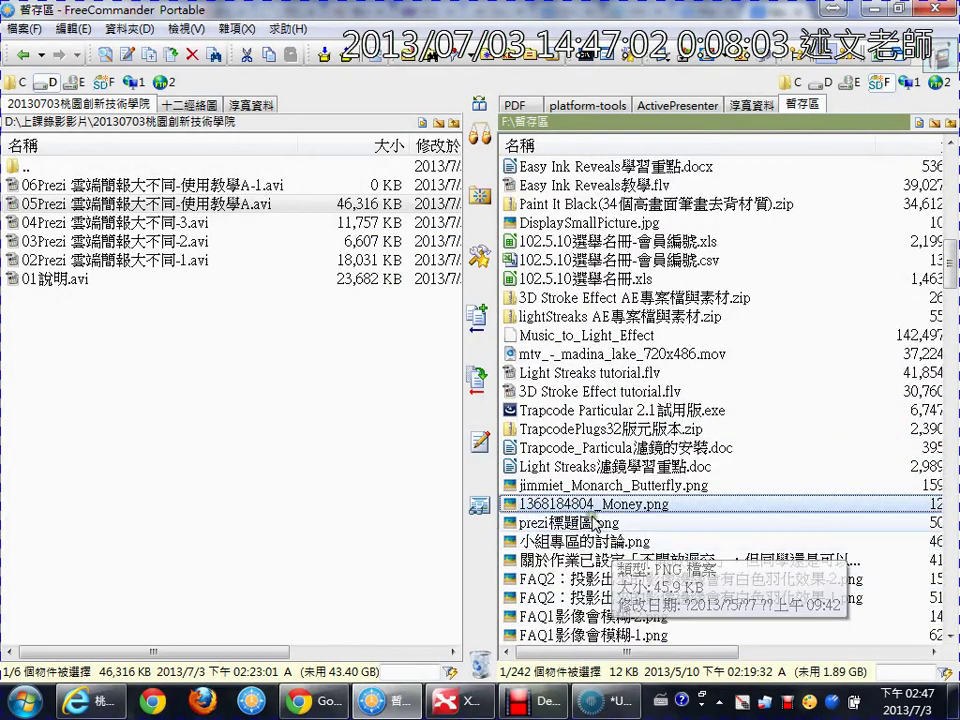
pyautogui.moveTo(621, 222); pyautogui.dragTo(420, 397)
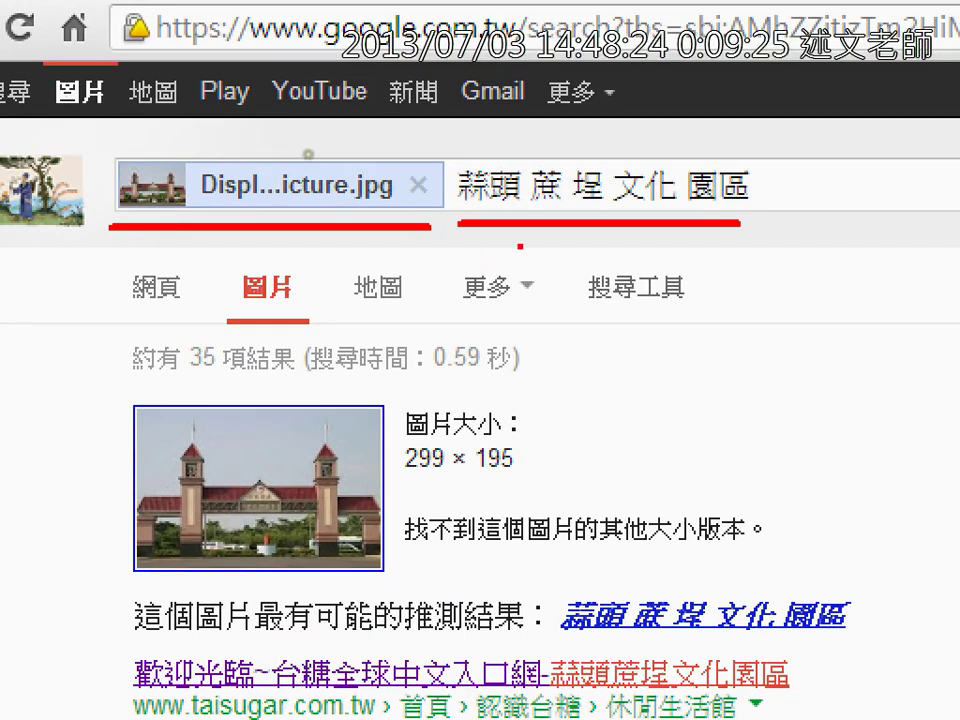
pyautogui.moveTo(548, 126); pyautogui.dragTo(662, 2)
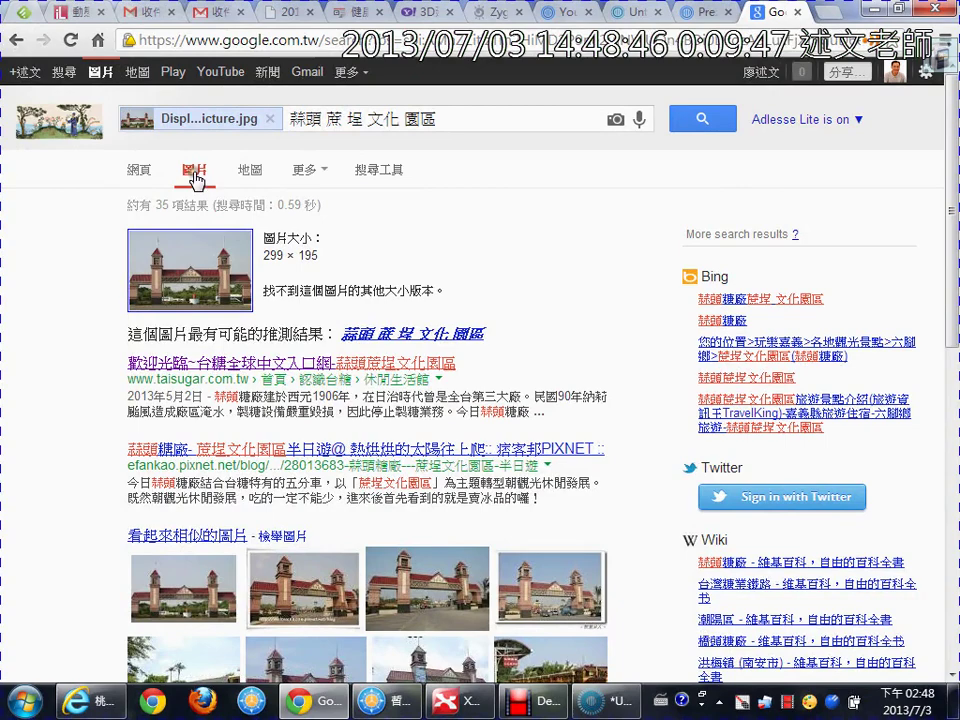
pyautogui.scroll(-2, 286, 396)
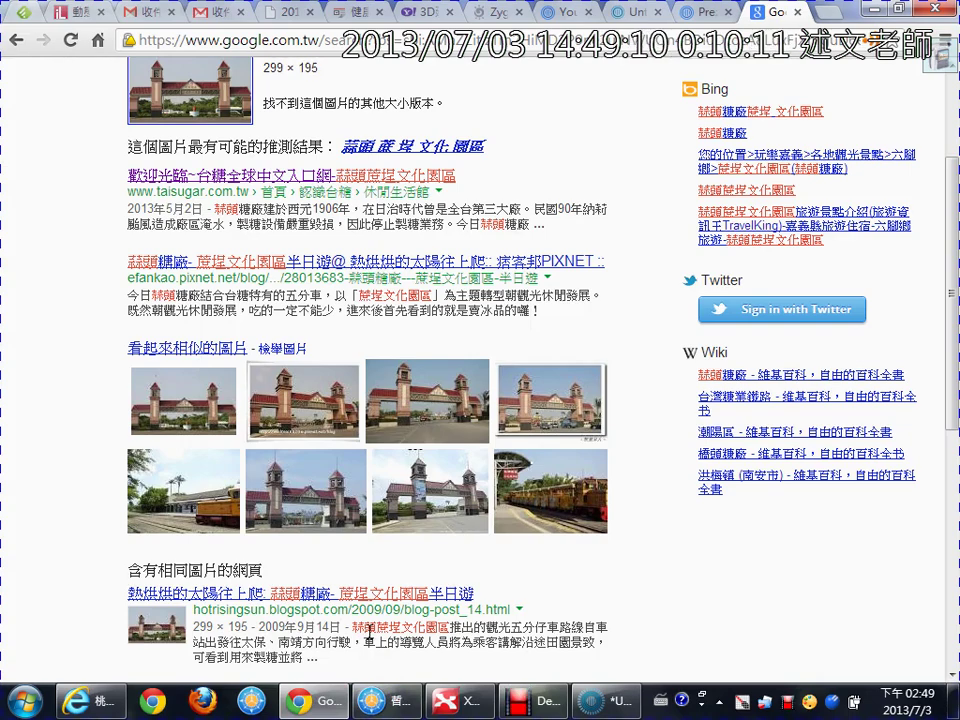
# Return to FreeCommander and drop DisplaySmallPicture.jpg into Google's 以圖搜尋 area again to repeat the image search
pyautogui.click(385, 700)
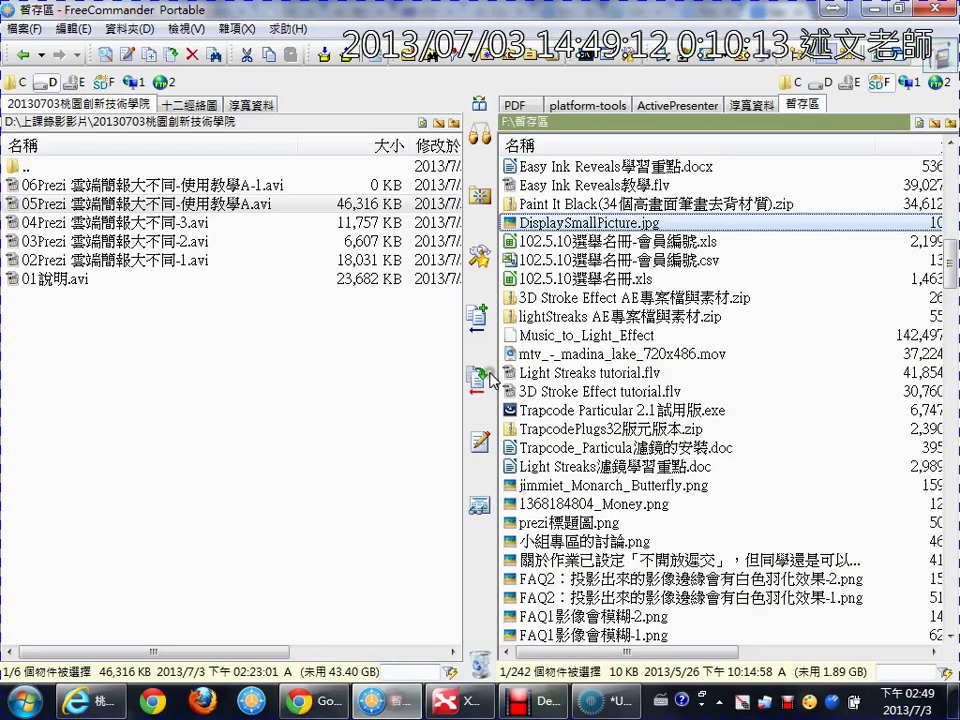
pyautogui.moveTo(540, 226); pyautogui.dragTo(287, 248)
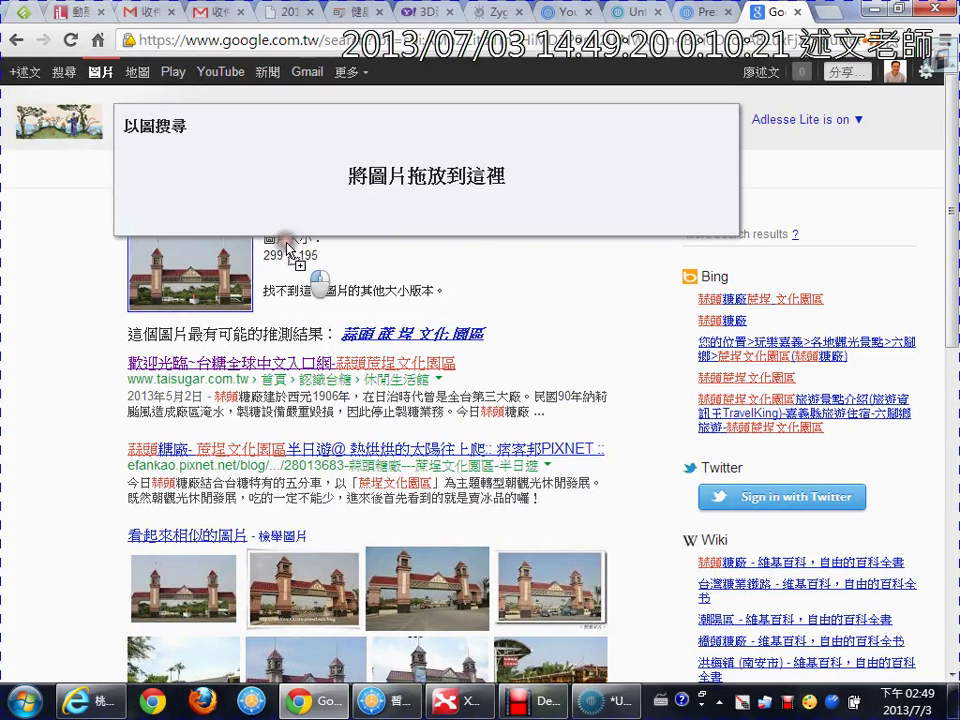
pyautogui.moveTo(287, 248); pyautogui.dragTo(283, 175)
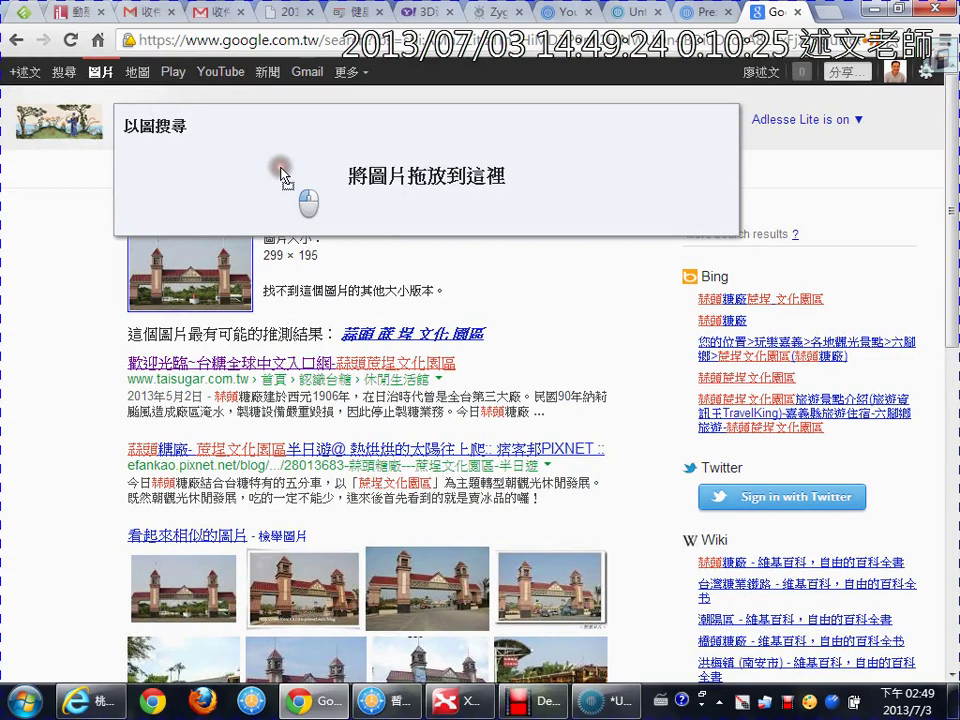
pyautogui.moveTo(281, 175); pyautogui.dragTo(300, 183)
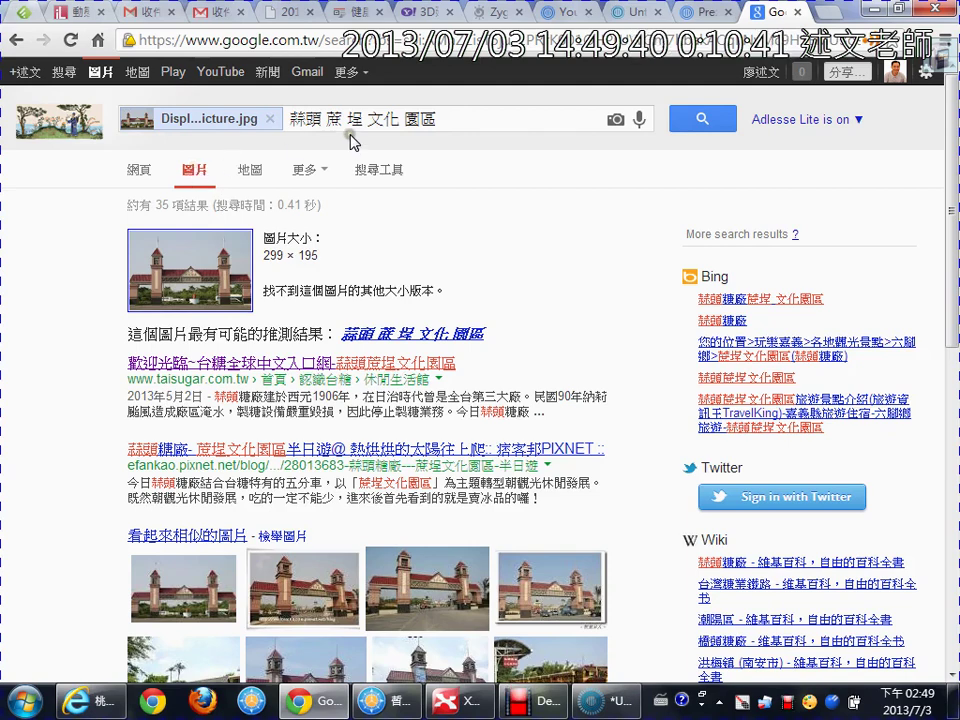
# Shorten the image search's description to 蒜頭 園區 and rerun the search
pyautogui.click(700, 120)
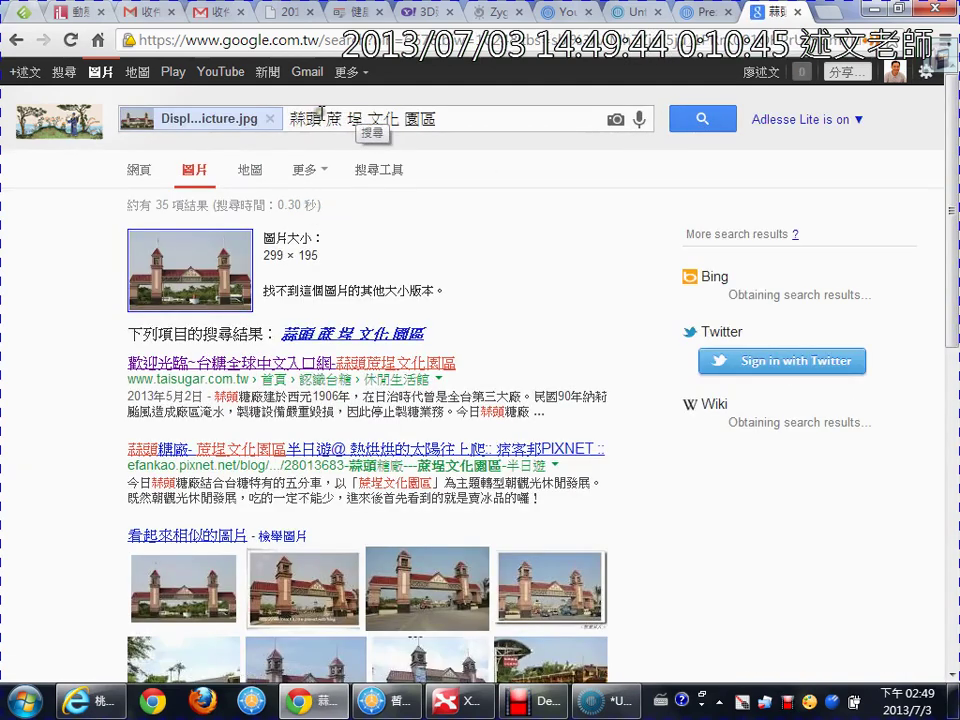
pyautogui.moveTo(322, 119); pyautogui.dragTo(384, 114)
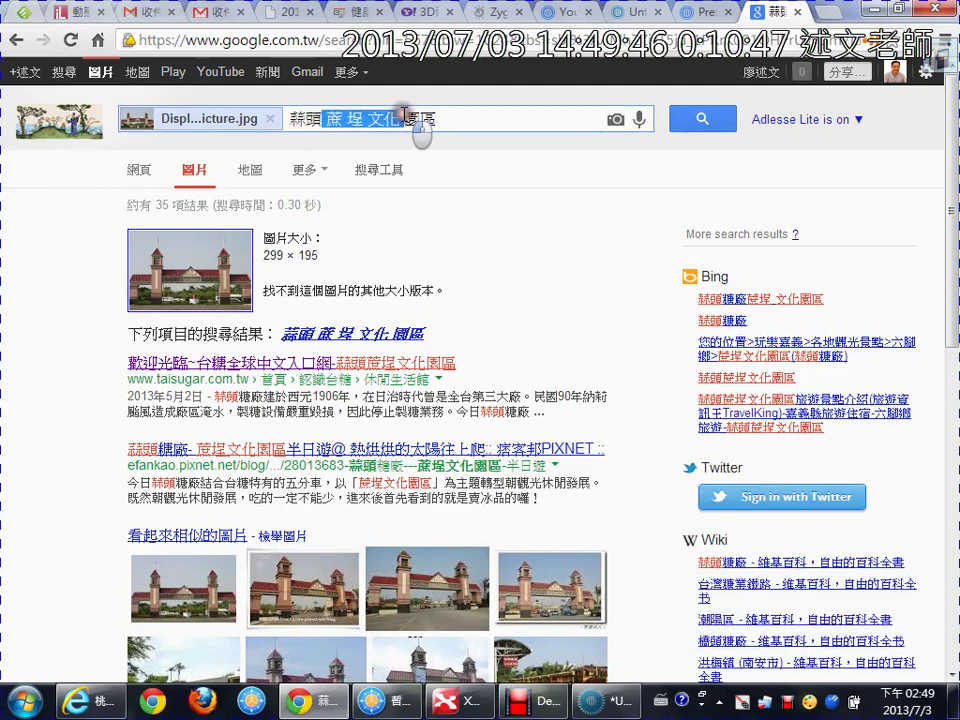
pyautogui.press('BackSpace')
pyautogui.press('Return')
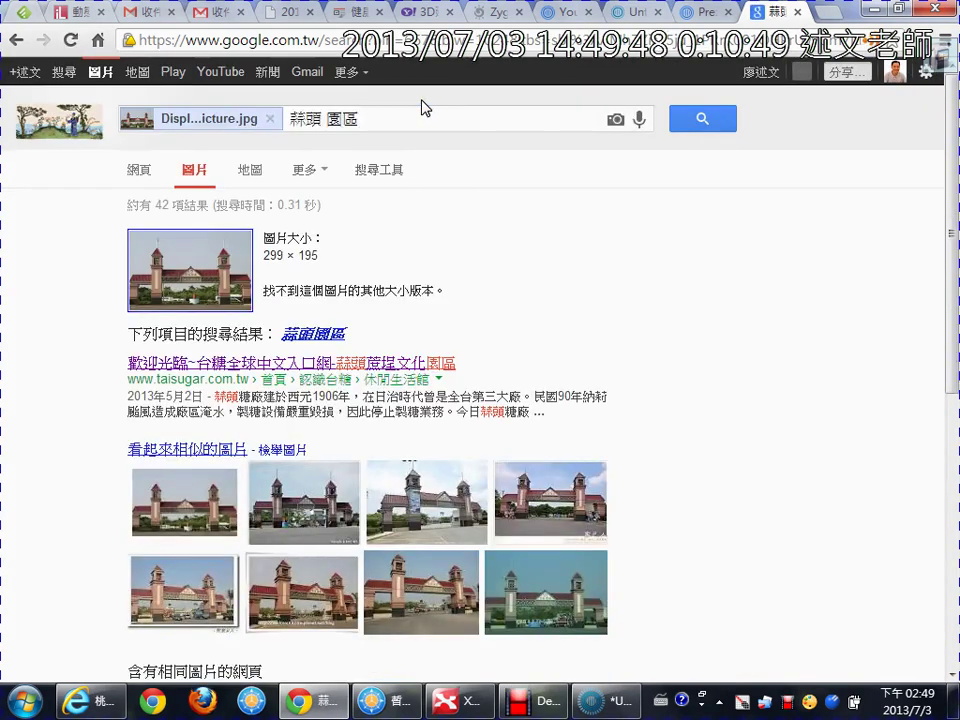
pyautogui.scroll(-2, 490, 230)
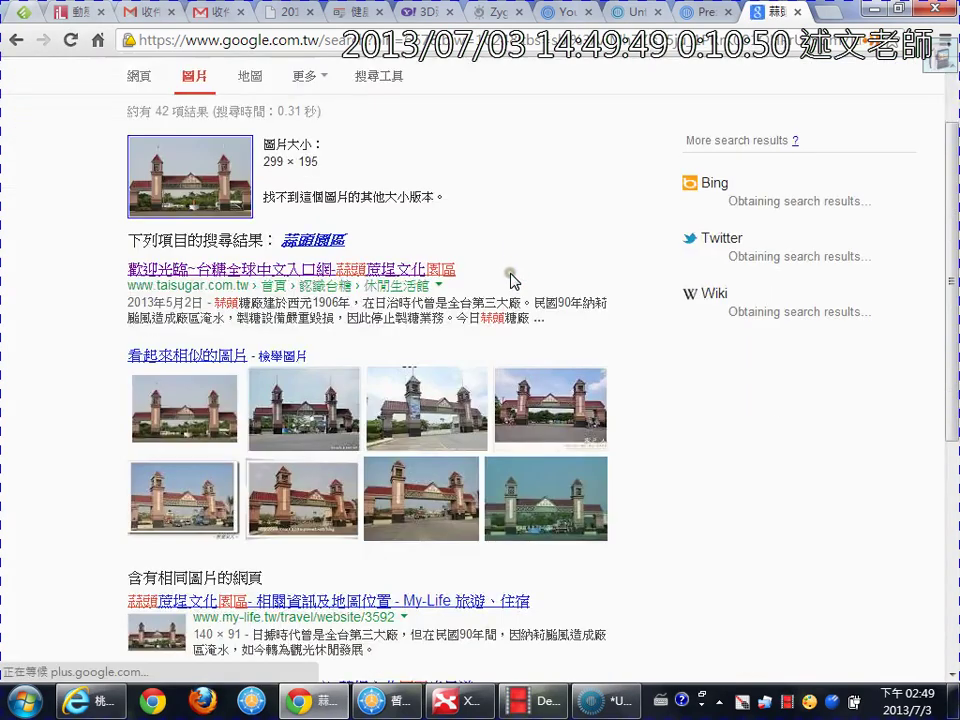
# Open the 看起來相似的圖片 results, preview the third gate photo in the first row and close the preview
pyautogui.click(196, 358)
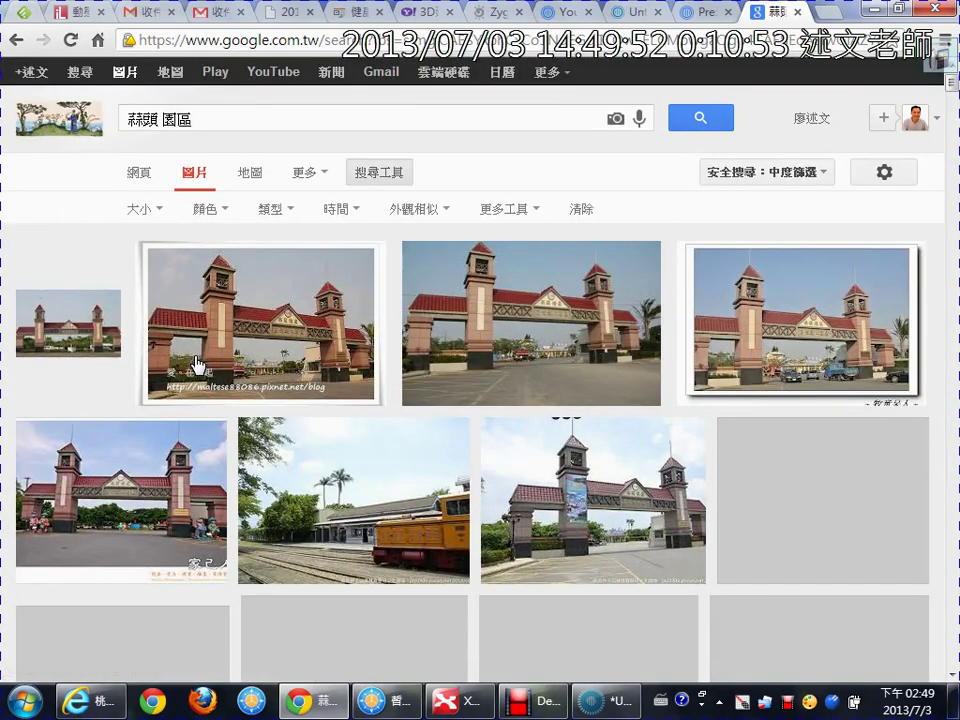
pyautogui.click(540, 313)
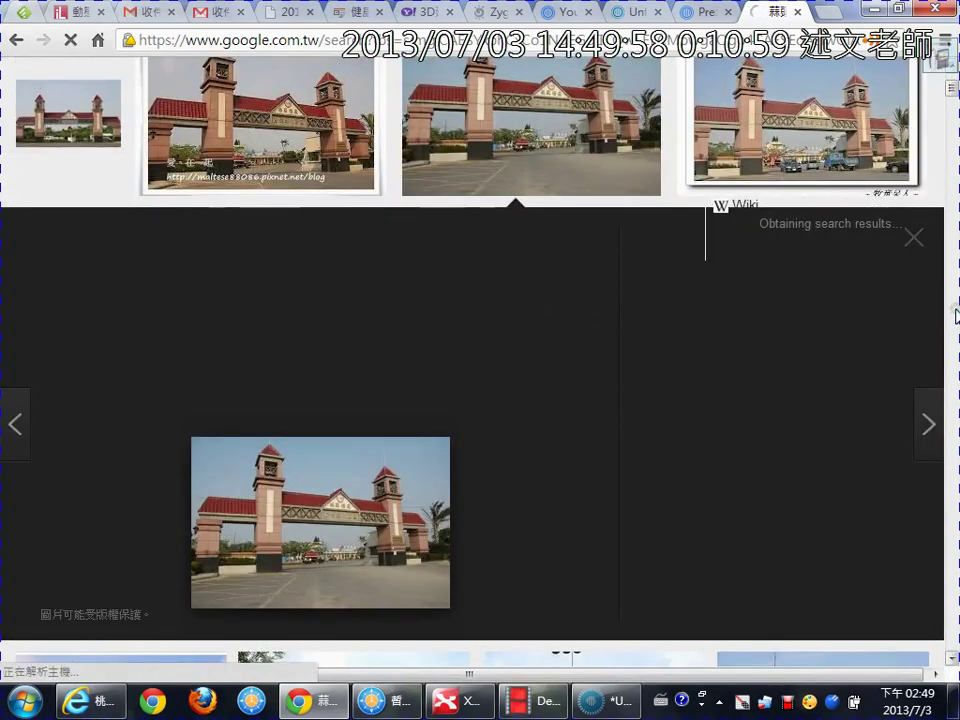
pyautogui.click(912, 244)
pyautogui.scroll(2, 589, 332)
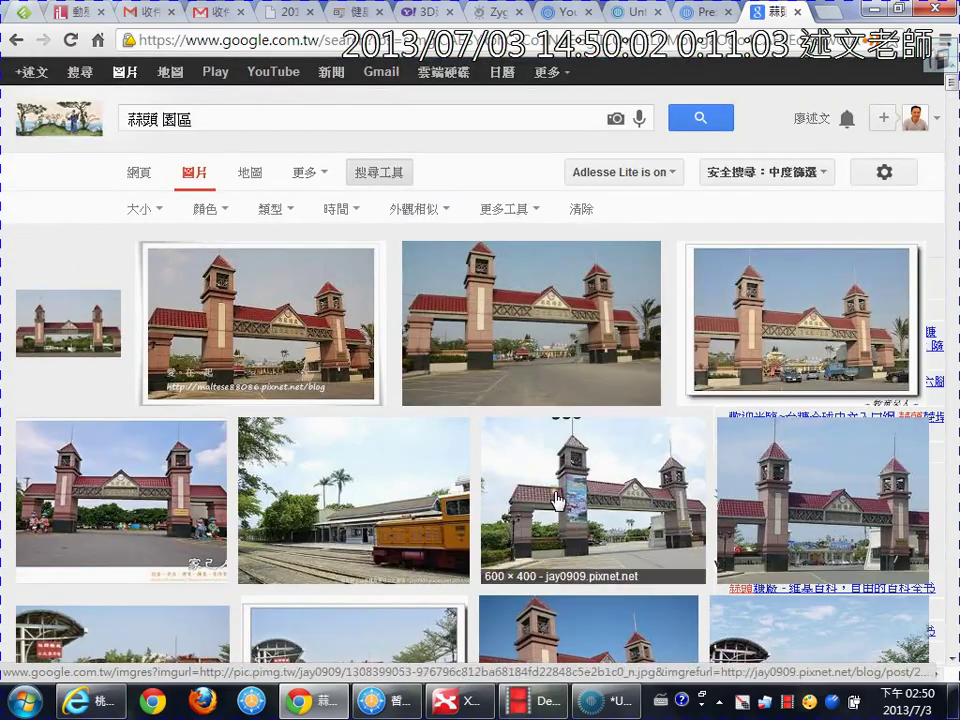
# Run a new search by image with the 600 × 400 gate photo from jay0909.pixnet.net
pyautogui.moveTo(563, 505); pyautogui.dragTo(358, 208)
pyautogui.moveTo(357, 207); pyautogui.dragTo(358, 208)
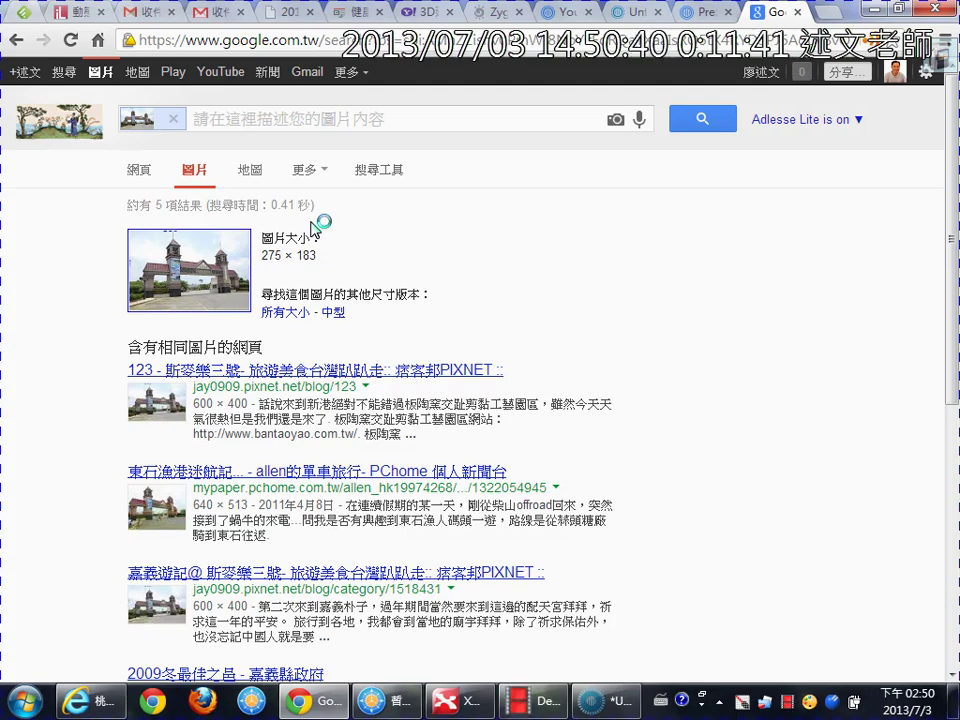
# Return to the Prezi tutorial tab and mark 影片 in the outline's 插入影像、Google搜尋圖片、影片 item
pyautogui.click(707, 14)
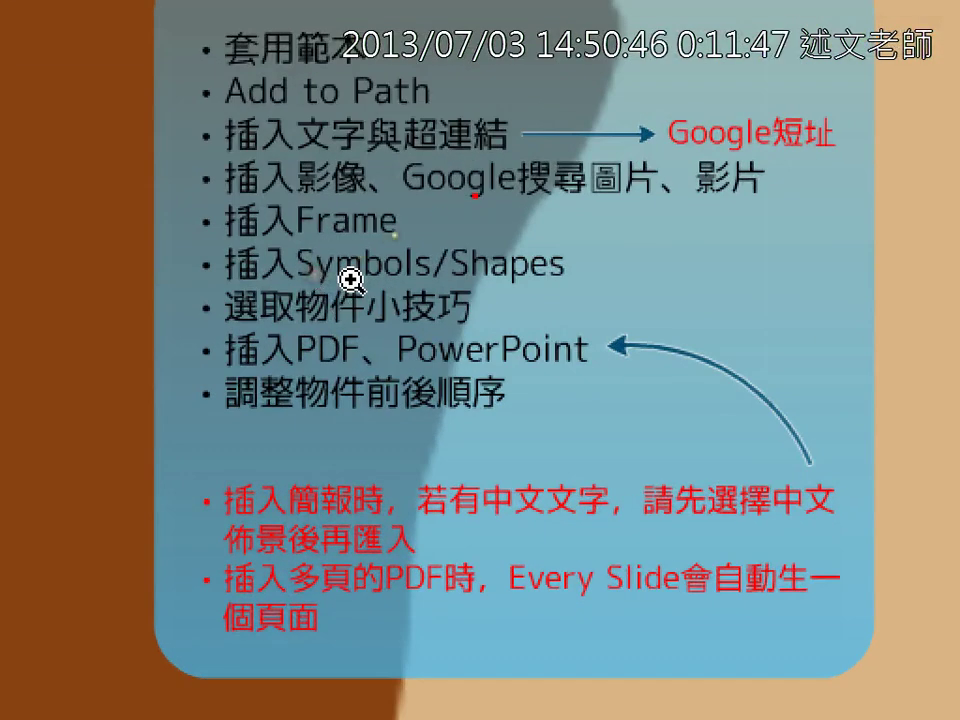
pyautogui.moveTo(693, 205)
pyautogui.mouseDown()
pyautogui.moveTo(735, 197)
pyautogui.moveTo(793, 211)
pyautogui.mouseUp()
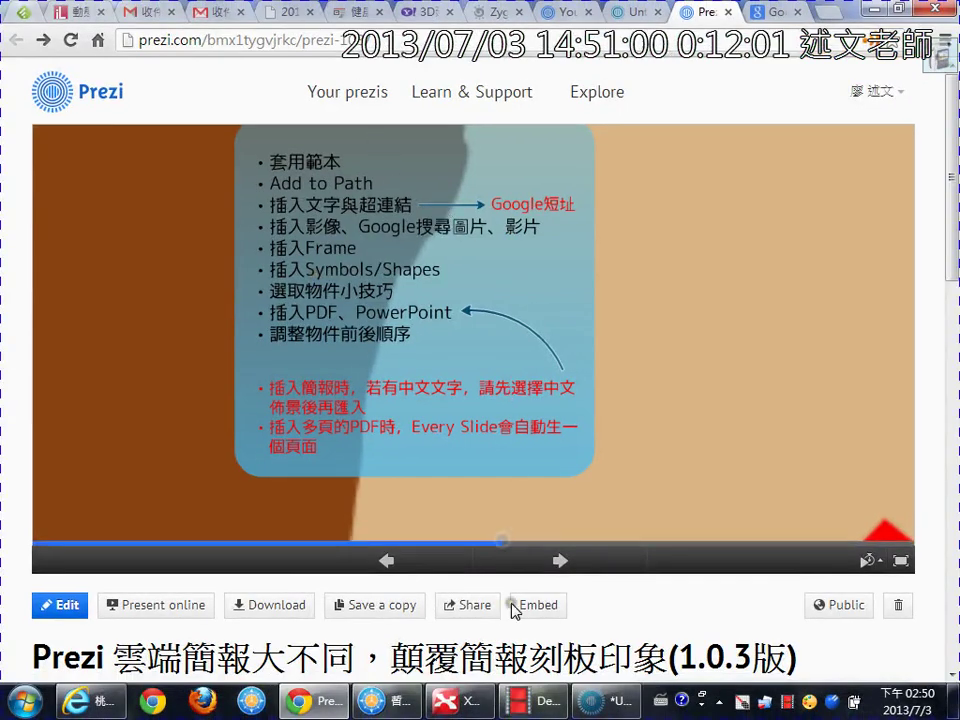
# Switch to Prezi Desktop and review the insertable content types through PowerPoint, and switch to the e-Learning course page in Internet Explorer
pyautogui.click(603, 700)
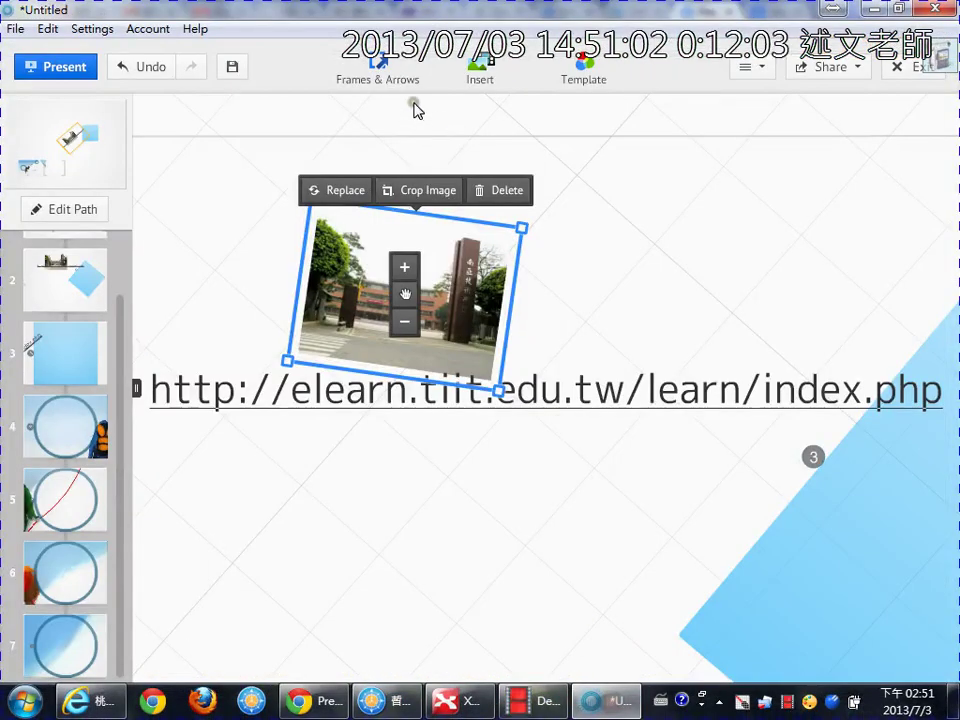
pyautogui.click(497, 82)
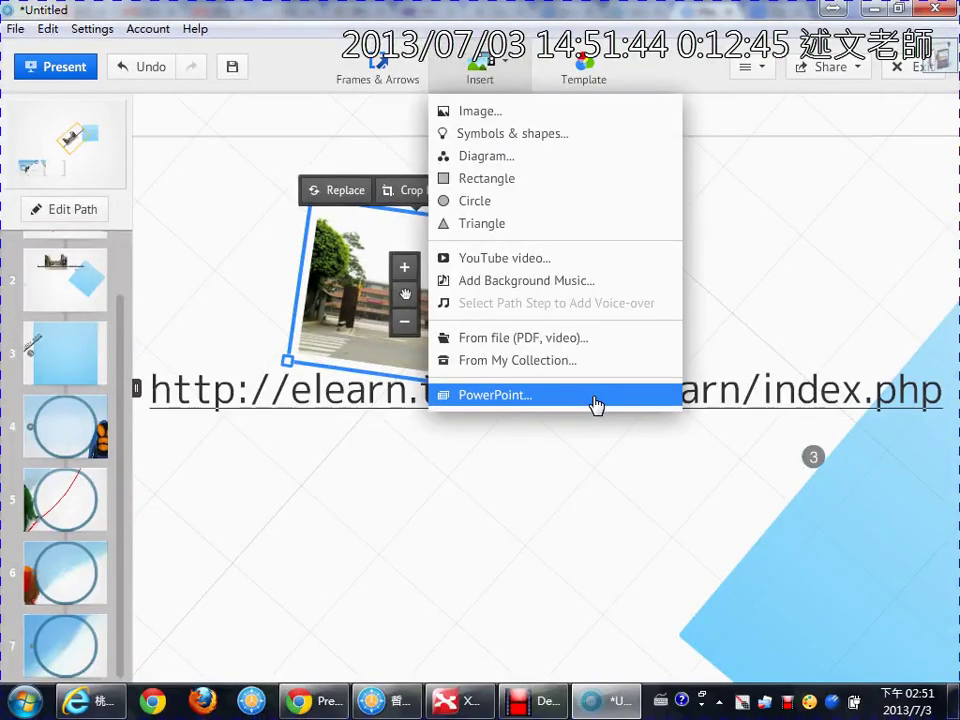
pyautogui.click(85, 700)
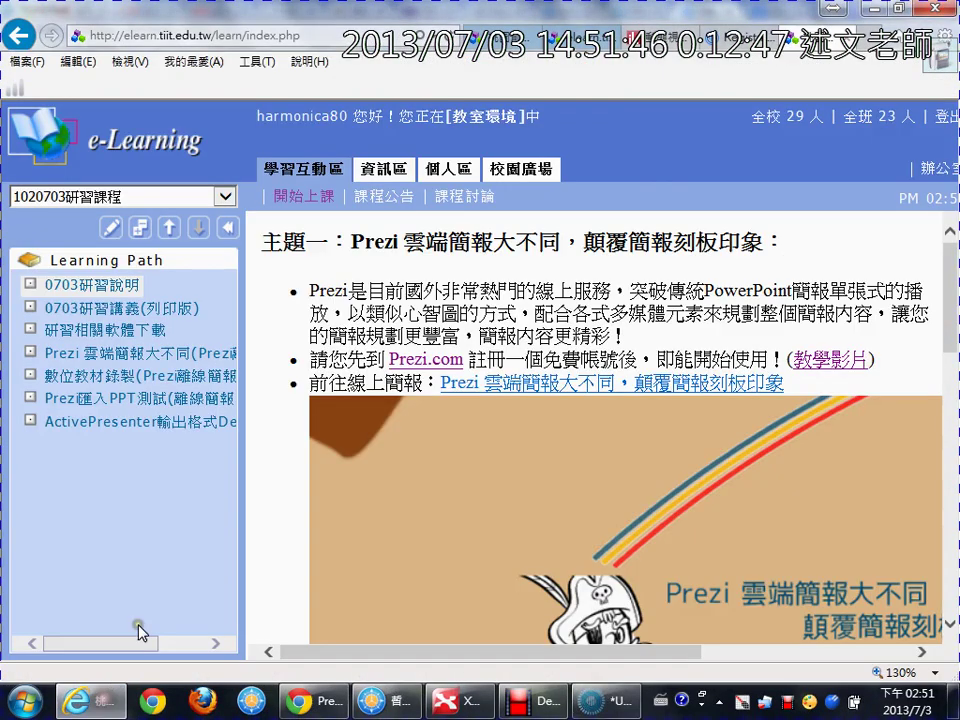
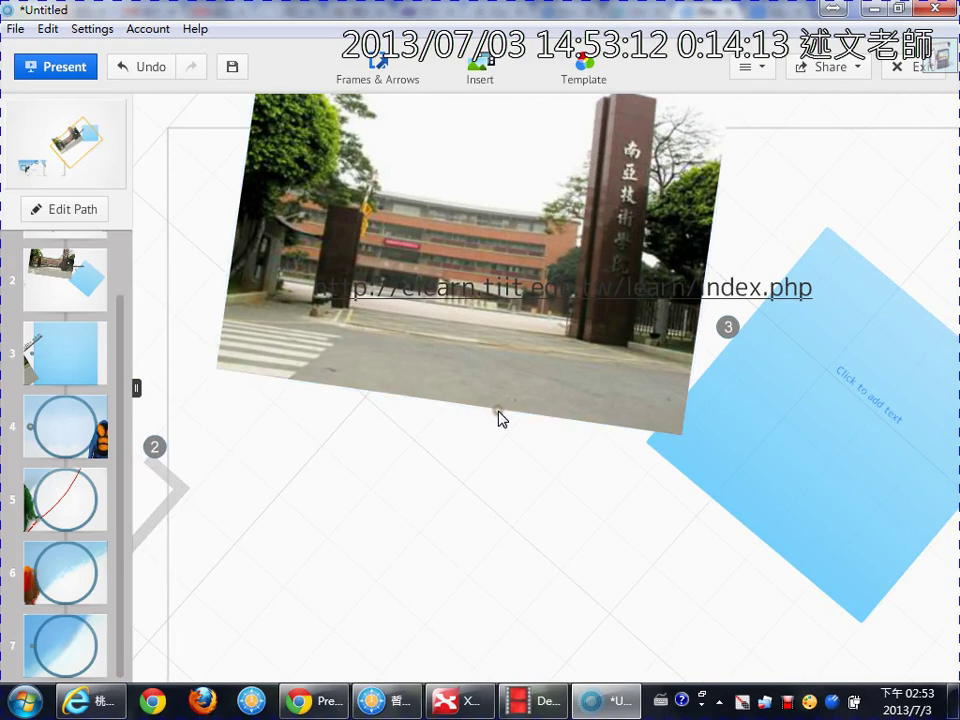
pyautogui.doubleClick(500, 418)
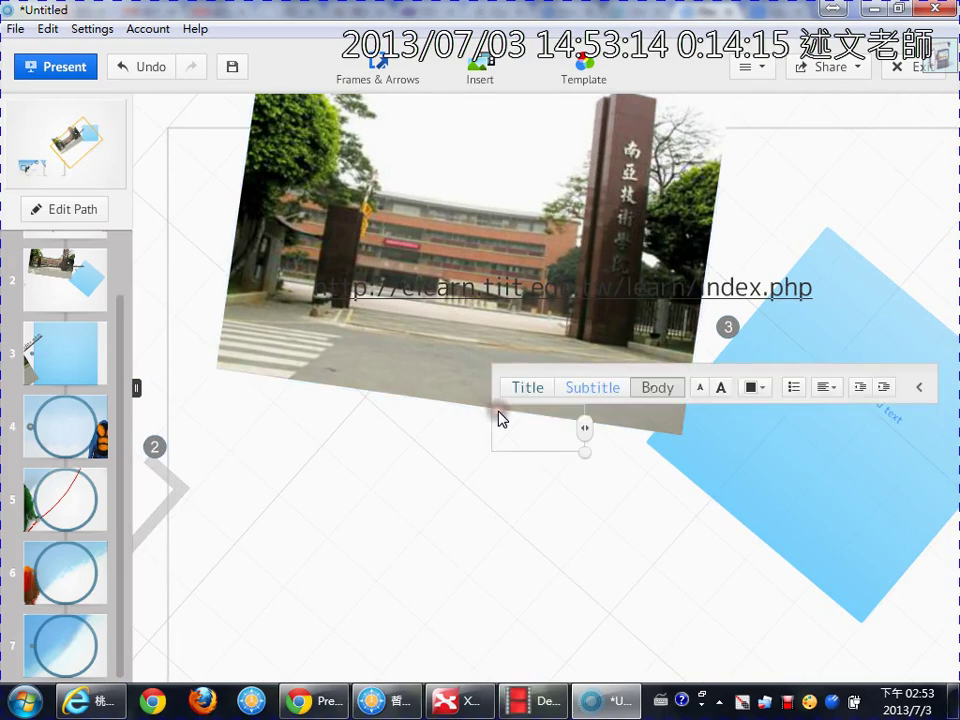
pyautogui.scroll(-5, 500, 411)
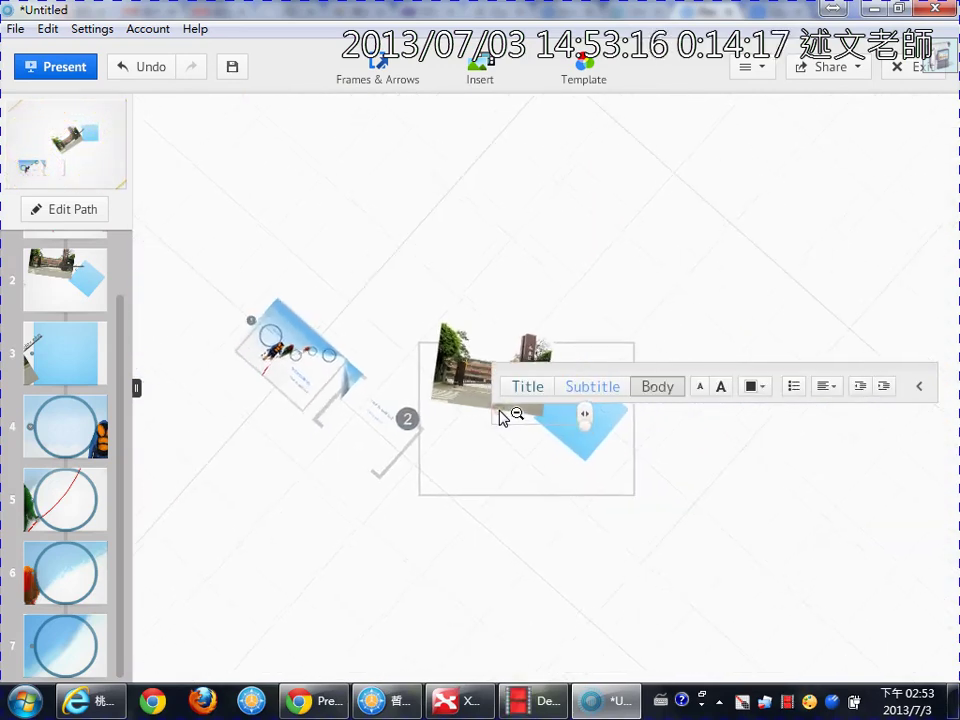
pyautogui.click(370, 563)
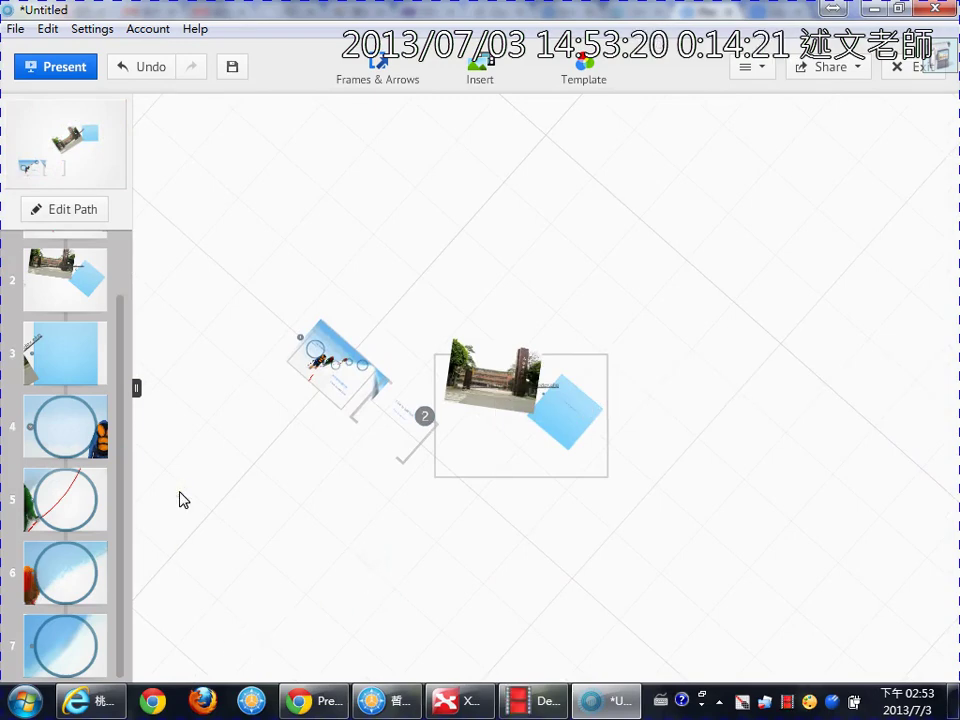
# Switch to XMind and zoom the Prezi 雲端簡報大不同，顛覆簡報刻板印象 mind map out to 80%
pyautogui.click(460, 702)
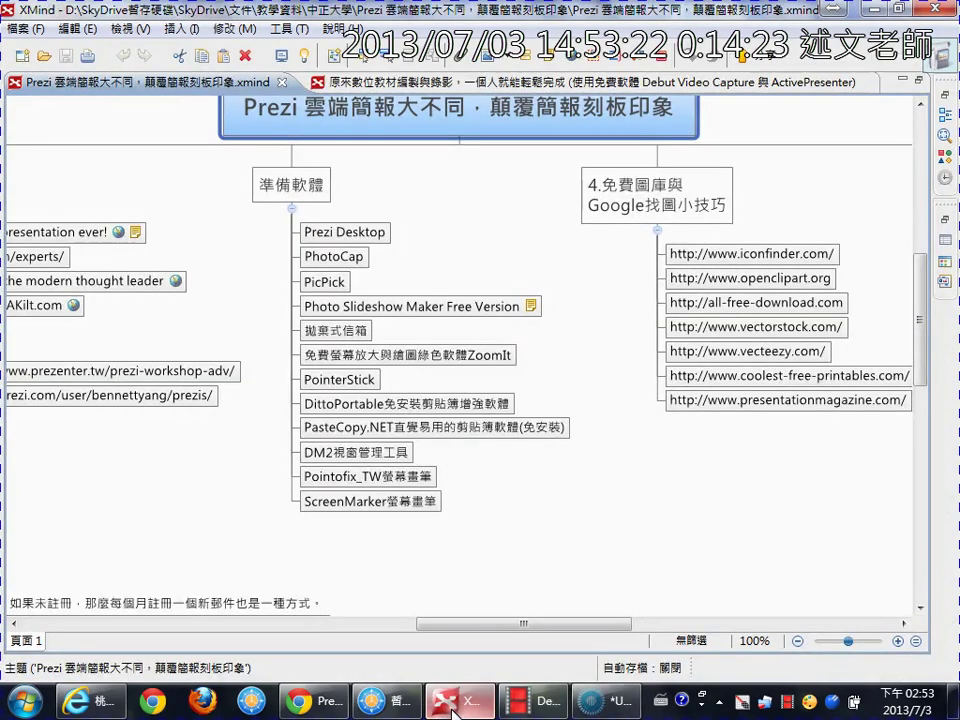
pyautogui.click(797, 641)
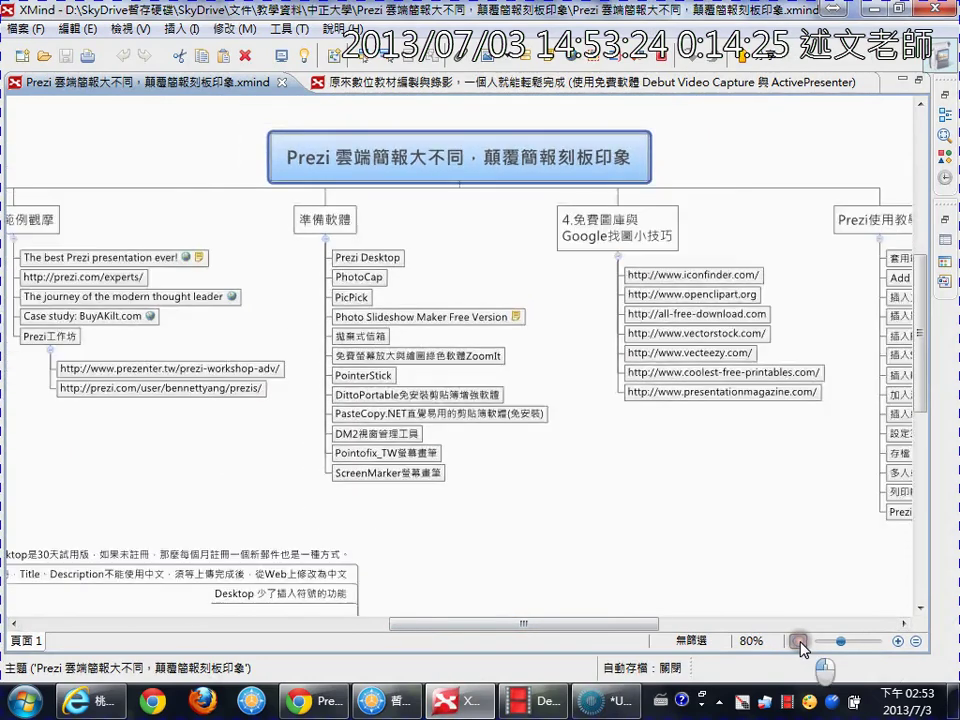
# Zoom the Prezi mind map out to 30% and view the whole map
pyautogui.click(797, 641)
pyautogui.click(797, 641)
pyautogui.click(797, 641)
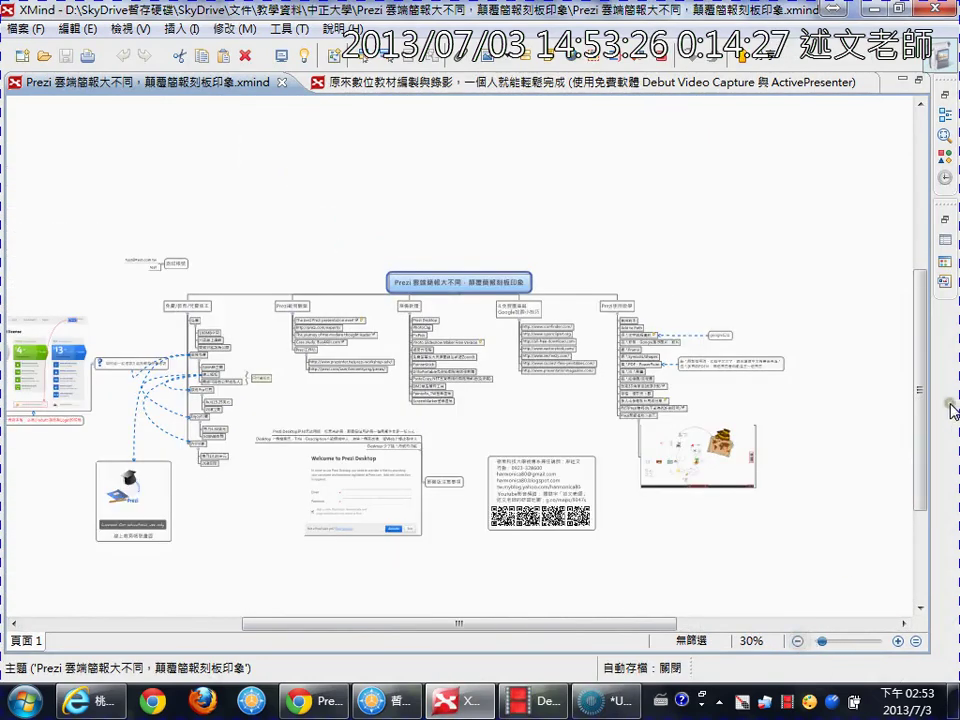
pyautogui.moveTo(921, 392); pyautogui.dragTo(920, 433)
pyautogui.moveTo(643, 620); pyautogui.dragTo(611, 638)
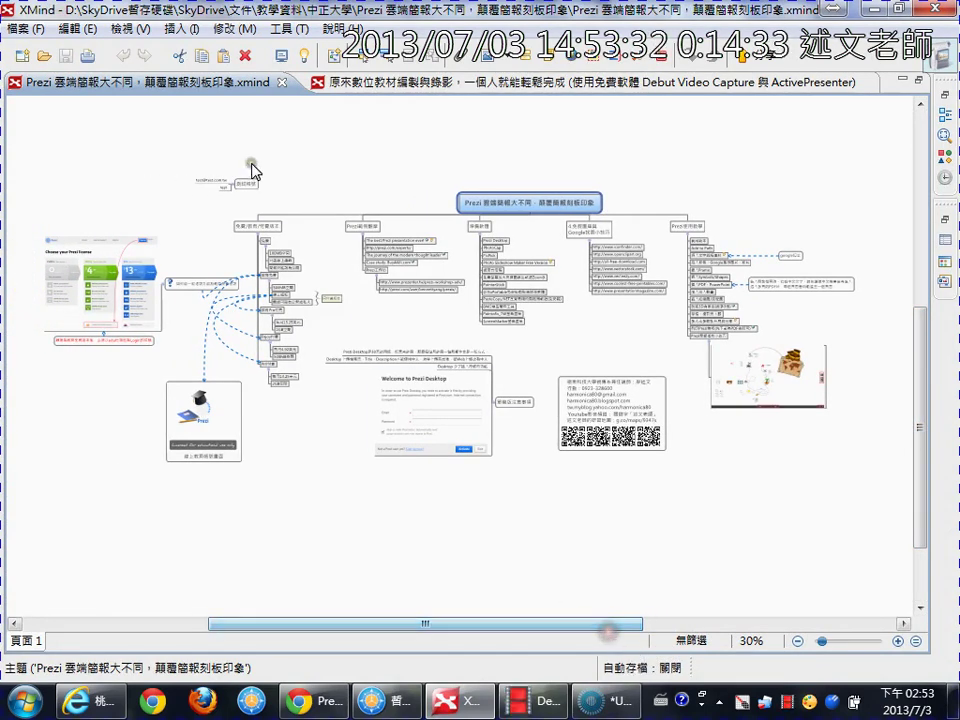
# Open the 原來數位教材編製與錄影，一個人就能輕鬆完成 mind map and view it as a whole at 30% zoom
pyautogui.click(385, 88)
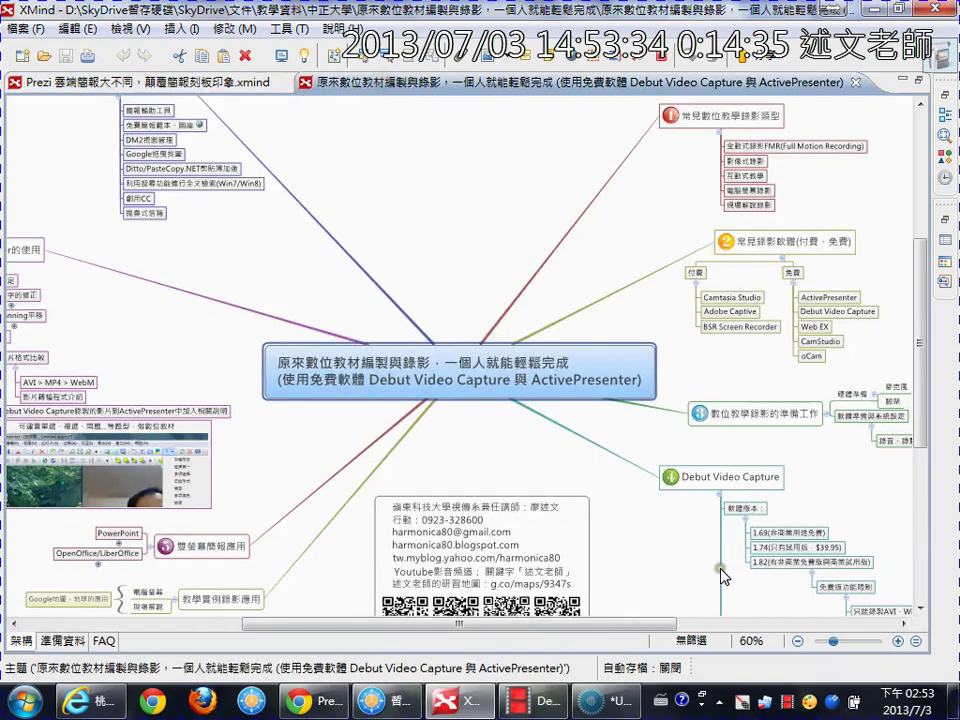
pyautogui.click(797, 641)
pyautogui.click(797, 641)
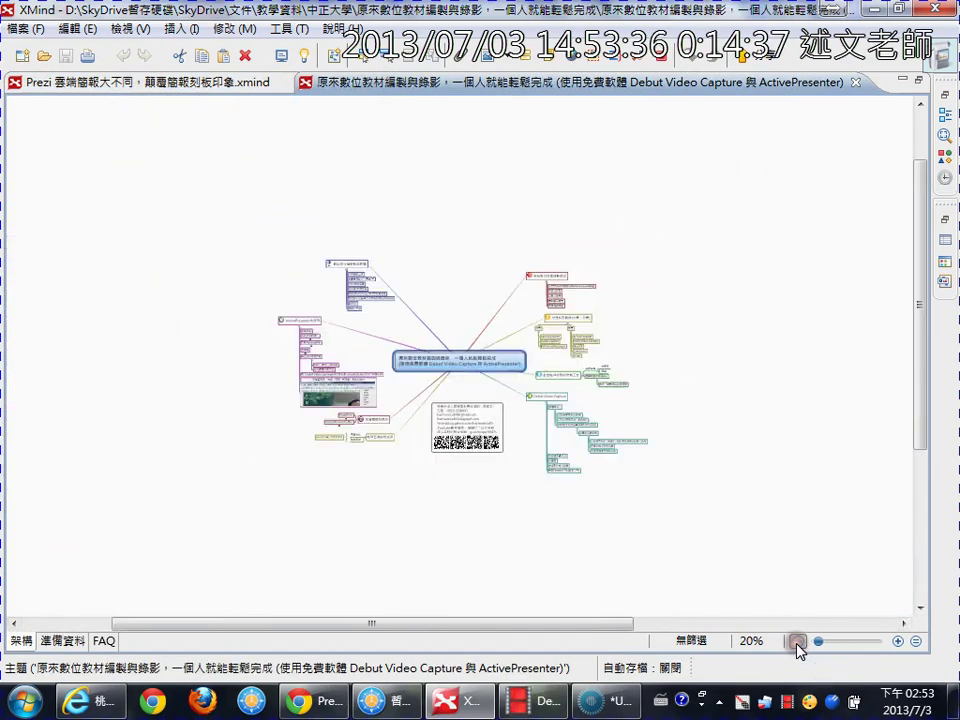
pyautogui.click(899, 641)
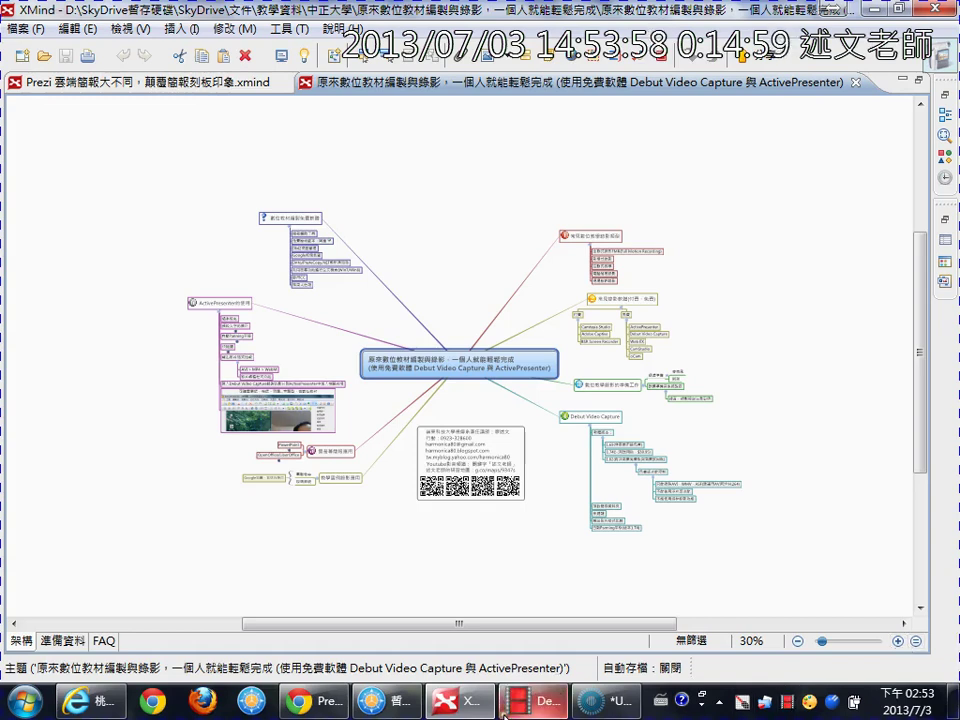
# Switch to the Prezi tutorial in Chrome, underline 中文文字 in the red note about importing presentations, and clear the mark
pyautogui.click(315, 700)
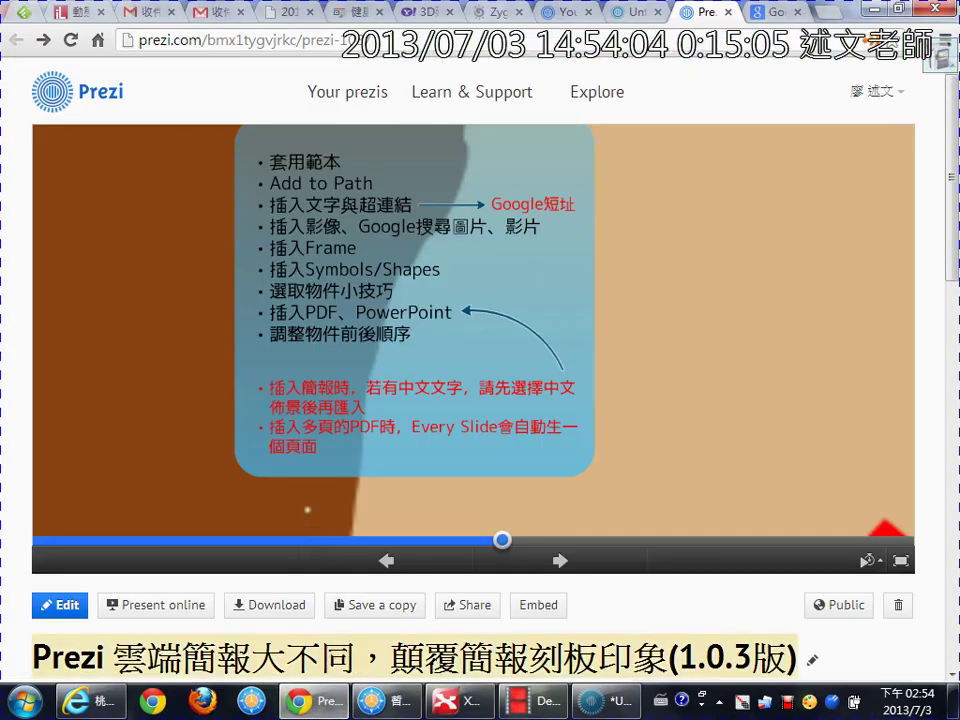
pyautogui.moveTo(395, 398); pyautogui.dragTo(466, 398)
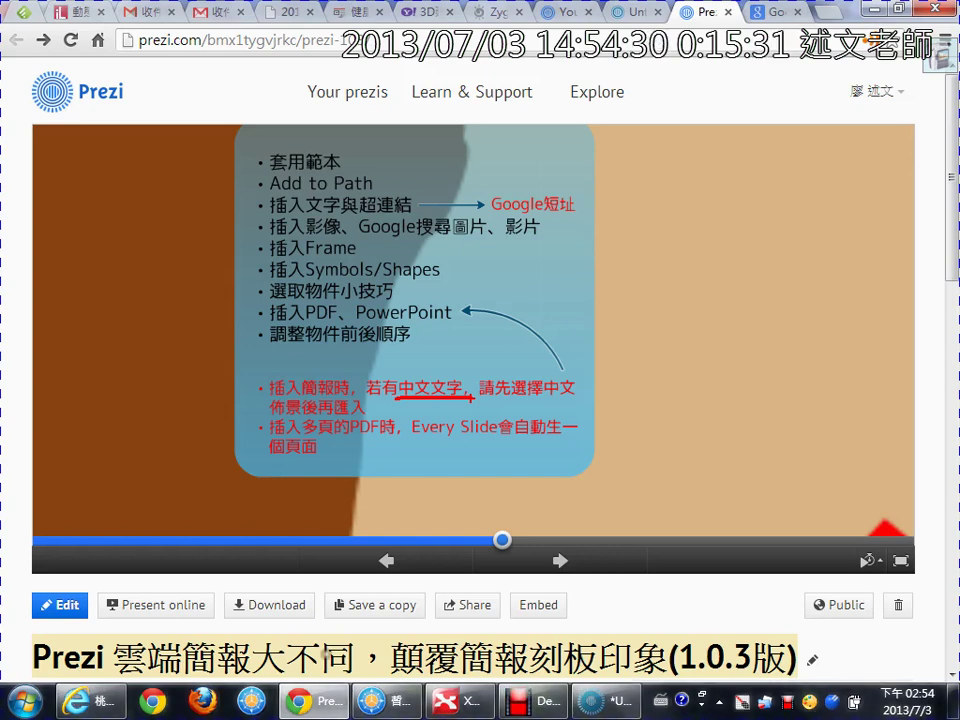
pyautogui.press('Escape')
# Switch to Prezi Desktop, go to path step 1 and select the 中文是可以輸入的 text on the mountain slide
pyautogui.click(607, 700)
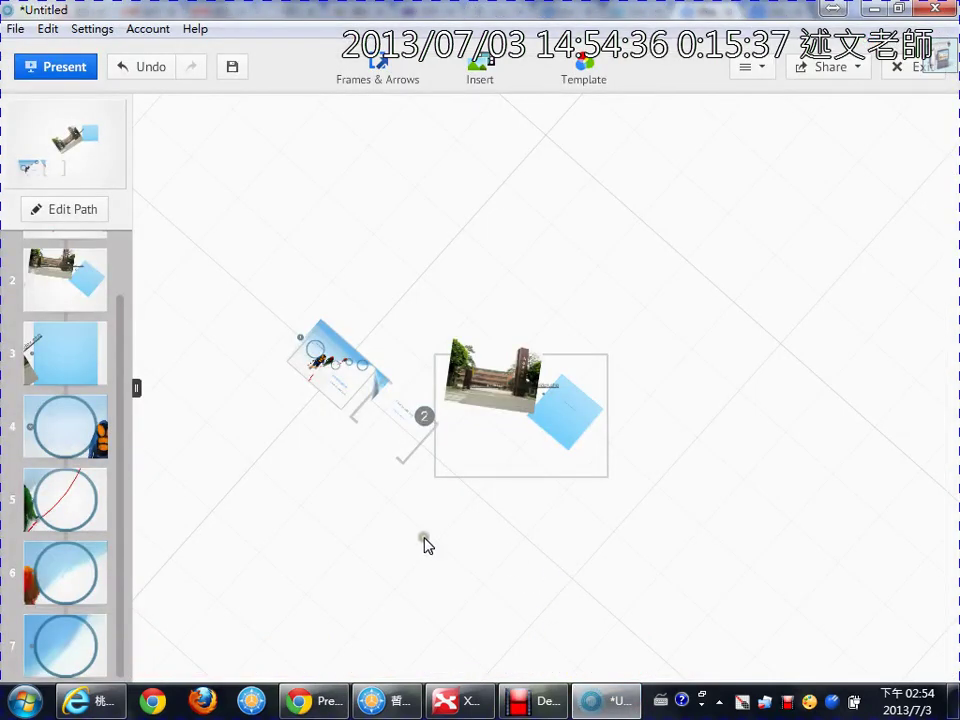
pyautogui.click(61, 289)
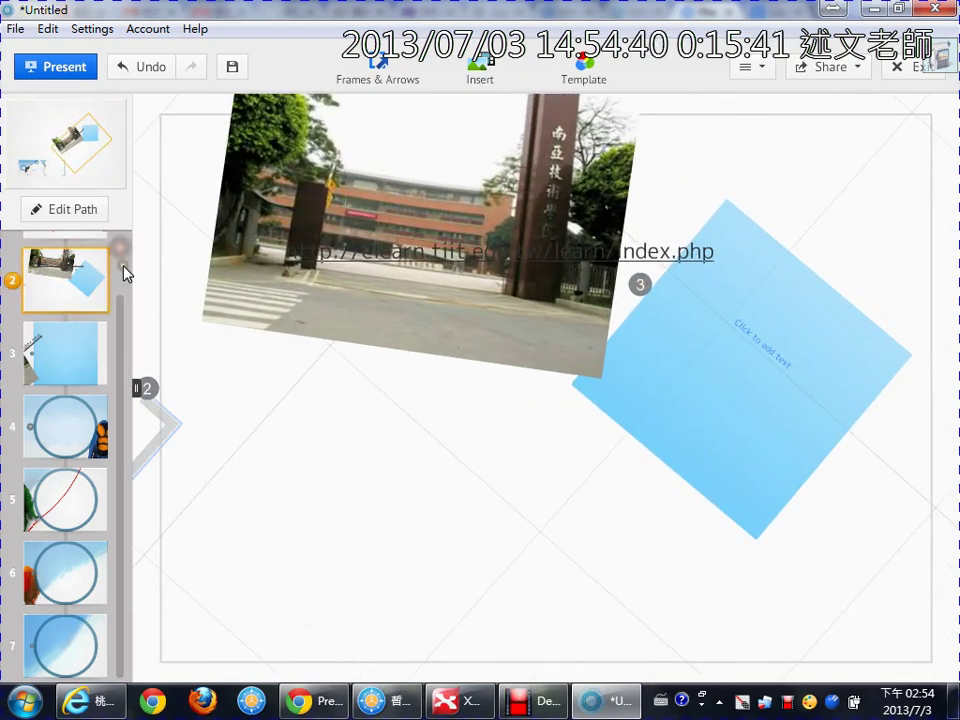
pyautogui.scroll(1, 124, 300)
pyautogui.scroll(1, 124, 300)
pyautogui.click(86, 272)
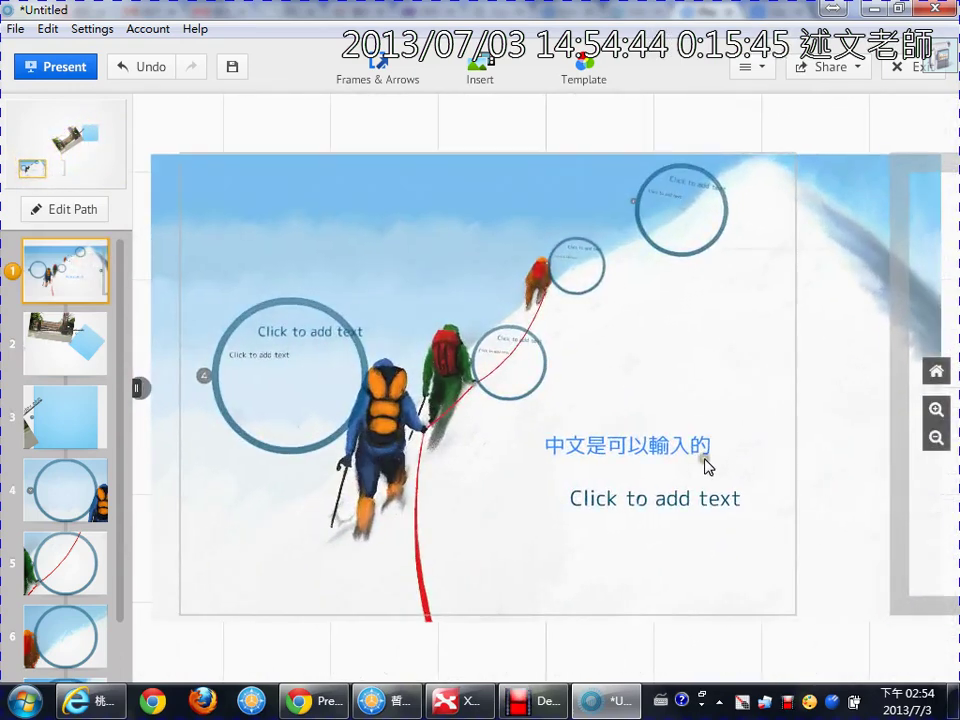
pyautogui.click(641, 455)
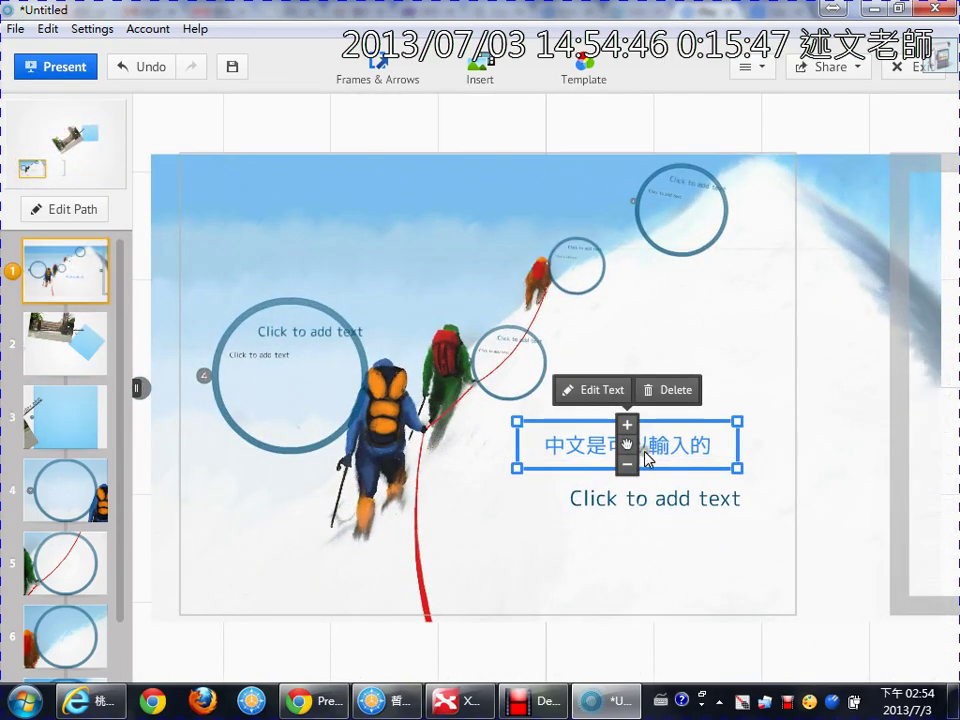
# Enter 影 in the empty title placeholder below the 中文是可以輸入的 text
pyautogui.click(668, 510)
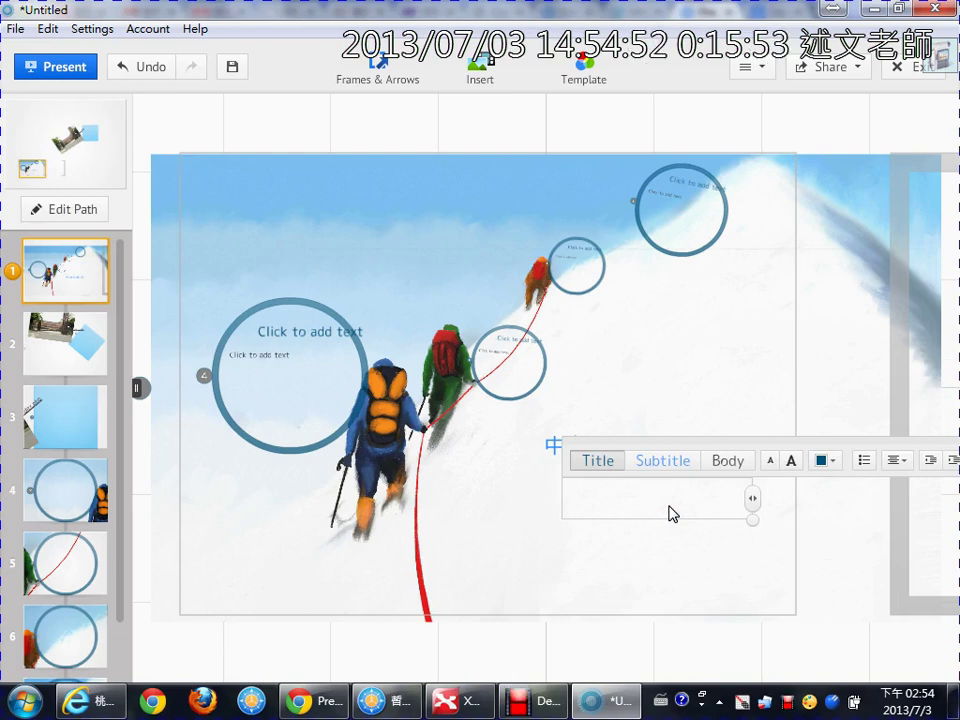
pyautogui.hotkey('ctrl', 'space')
pyautogui.press('a')
pyautogui.press('w')
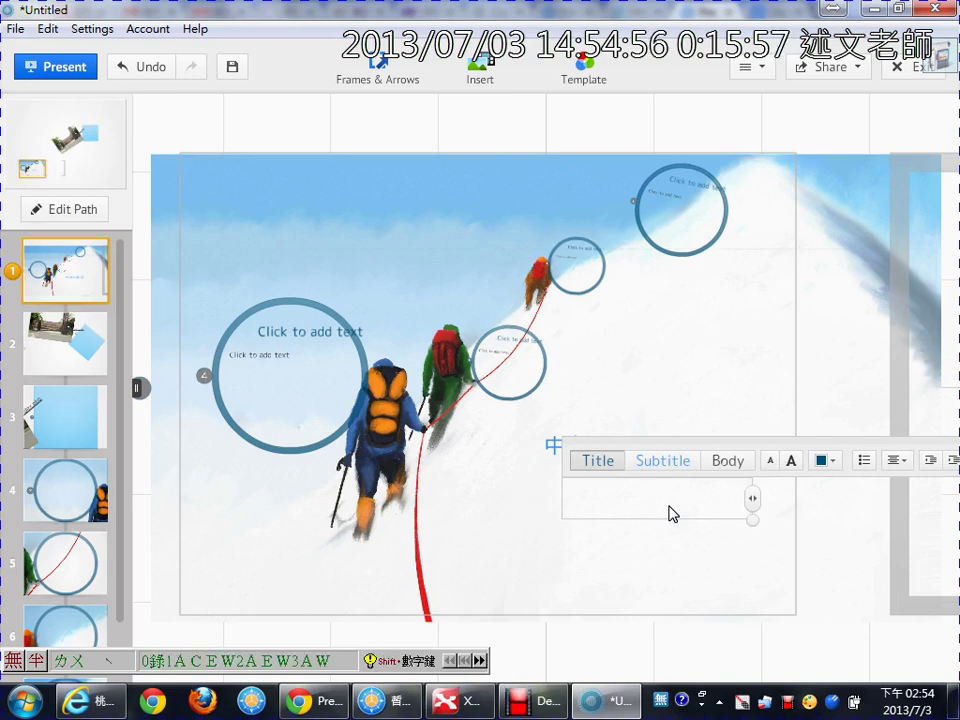
pyautogui.write('影')
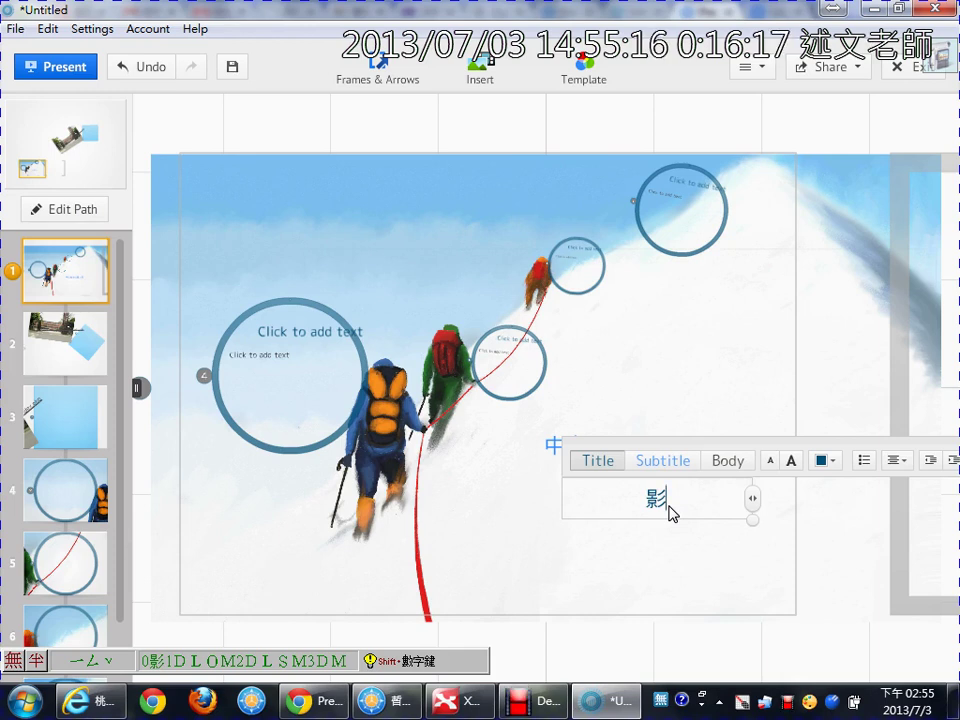
pyautogui.hotkey('ctrl', 'space')
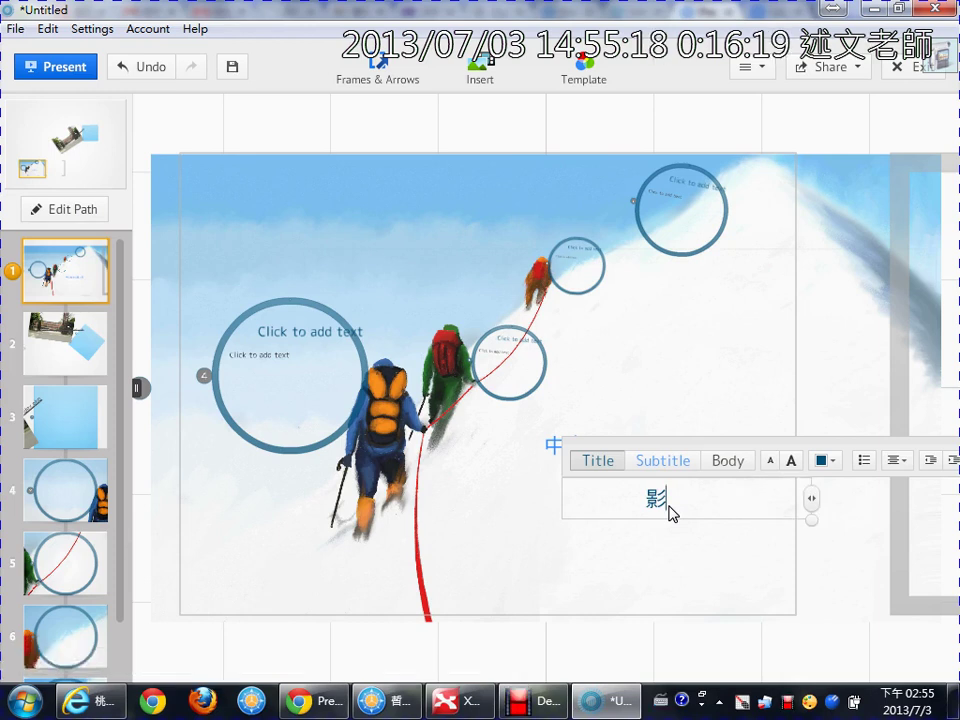
pyautogui.click(313, 659)
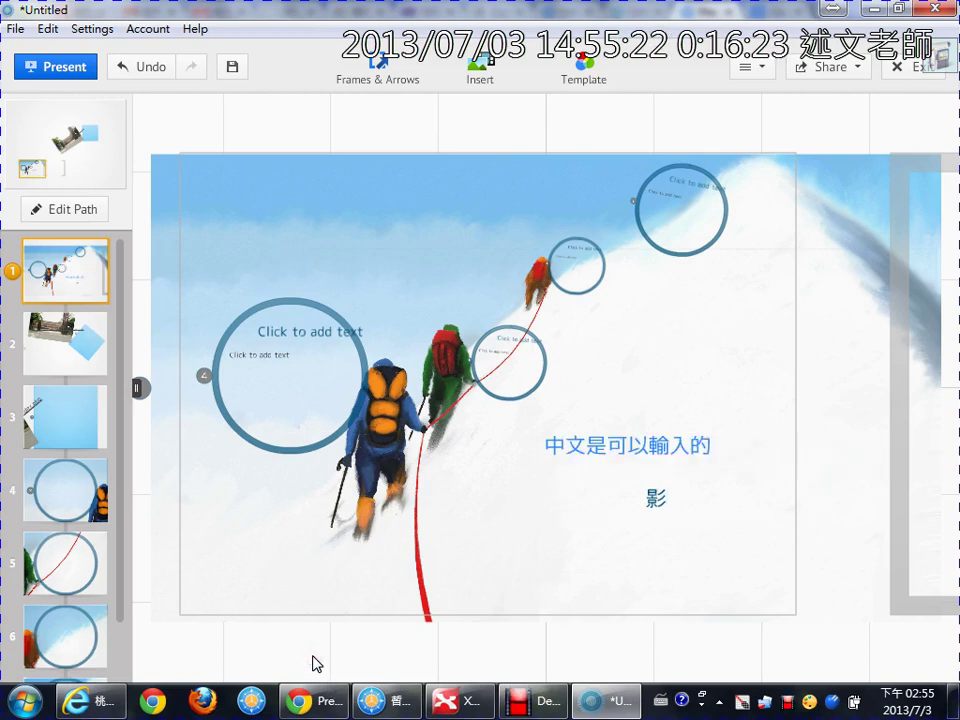
# Handwrite PNG in red over the mountain slide as a screen annotation and clear it
pyautogui.moveTo(332, 229)
pyautogui.mouseDown()
pyautogui.moveTo(326, 274)
pyautogui.moveTo(364, 236)
pyautogui.moveTo(345, 250)
pyautogui.moveTo(392, 257)
pyautogui.moveTo(433, 231)
pyautogui.moveTo(470, 265)
pyautogui.moveTo(475, 302)
pyautogui.mouseUp()
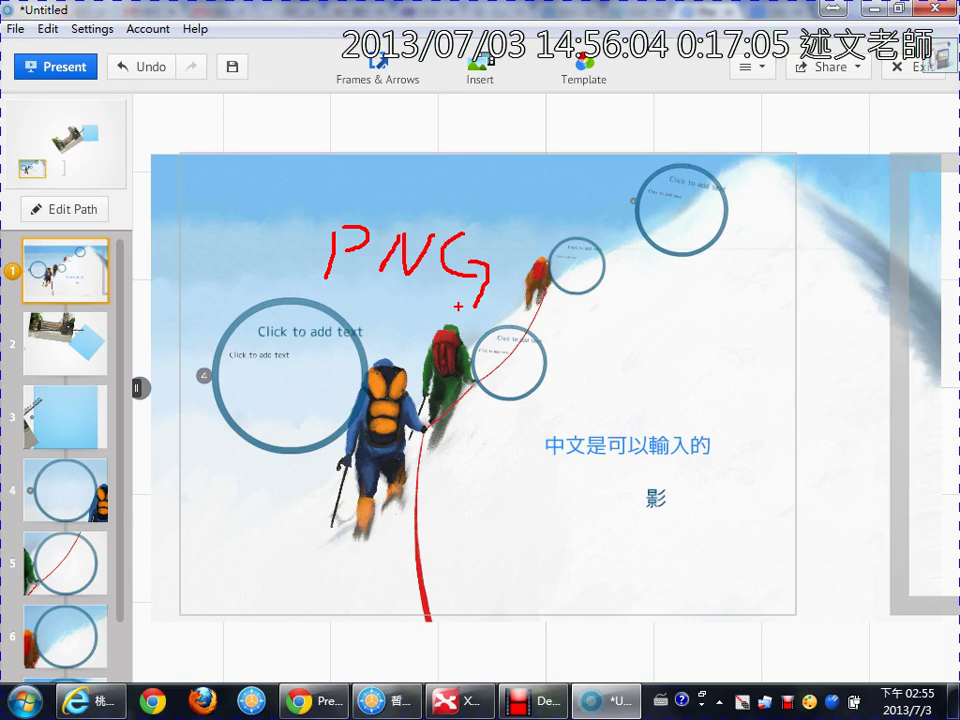
pyautogui.press('Escape')
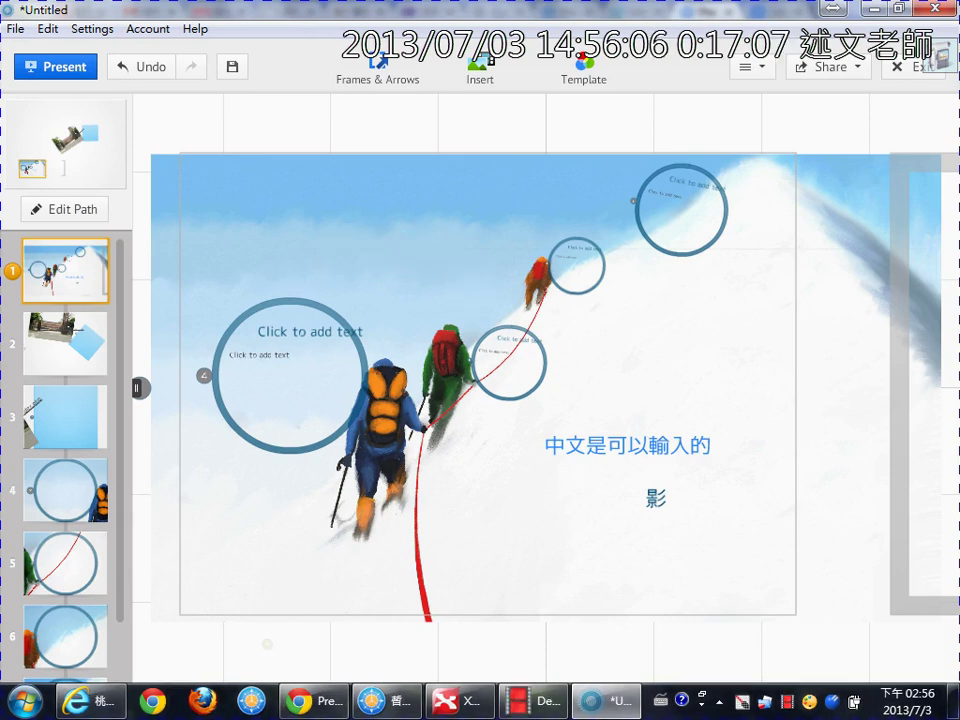
# Switch to FreeCommander and change the second file pane to drive D
pyautogui.moveTo(405, 710)
pyautogui.click(399, 580)
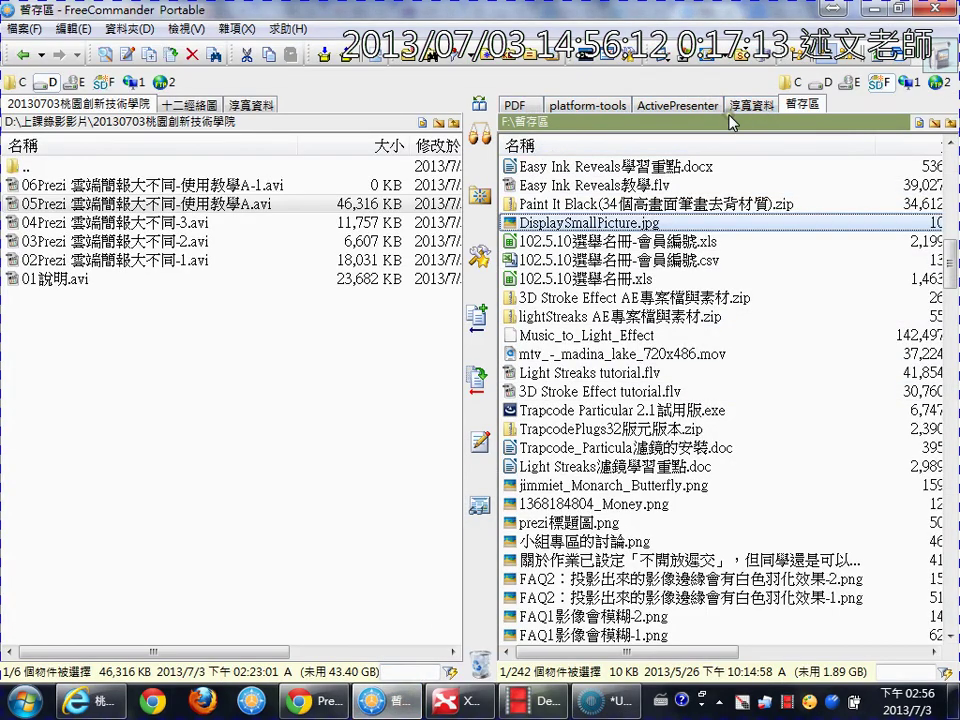
pyautogui.click(511, 124)
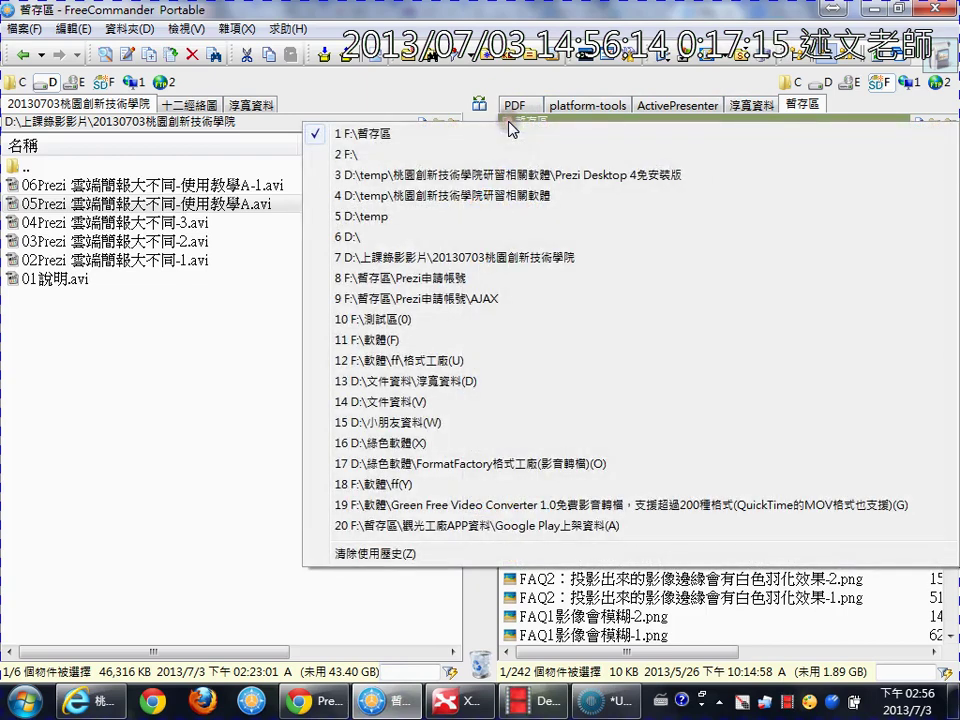
pyautogui.click(686, 108)
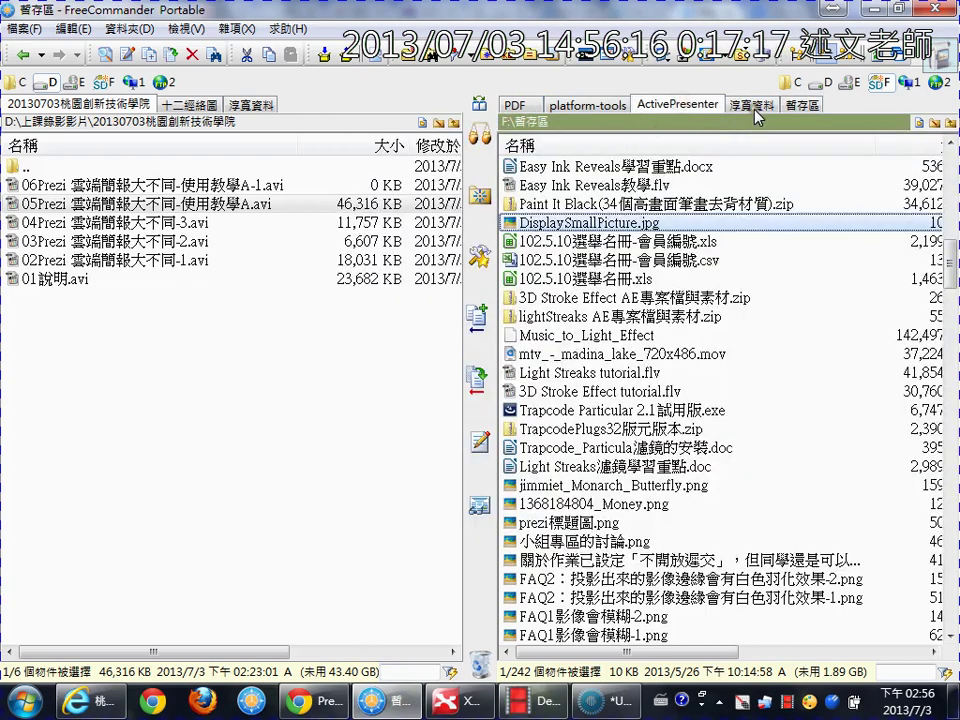
pyautogui.click(680, 105)
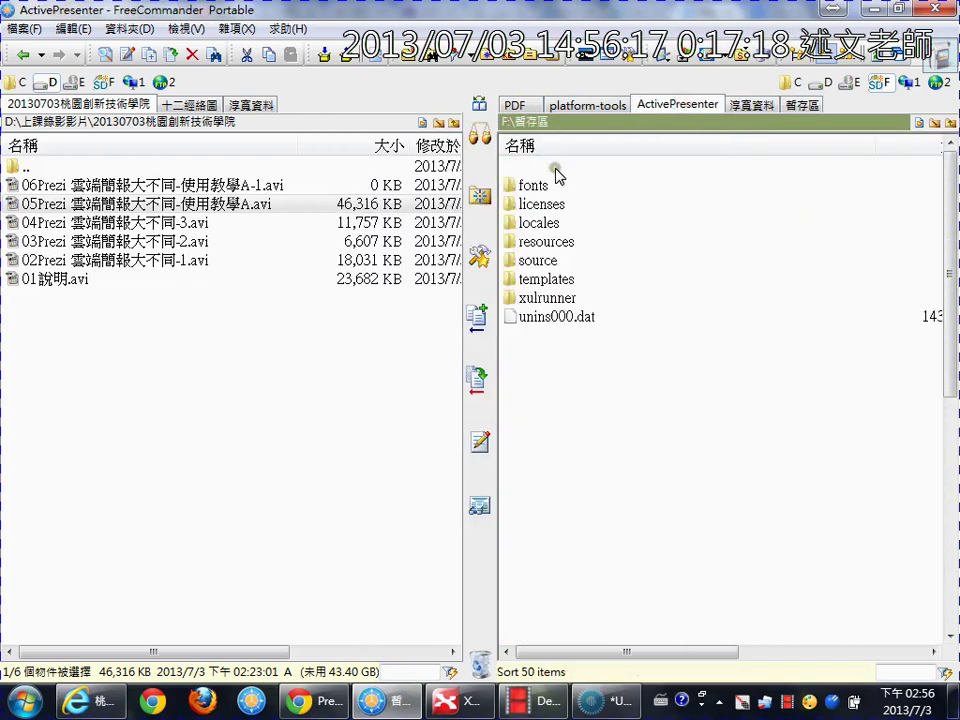
pyautogui.click(818, 82)
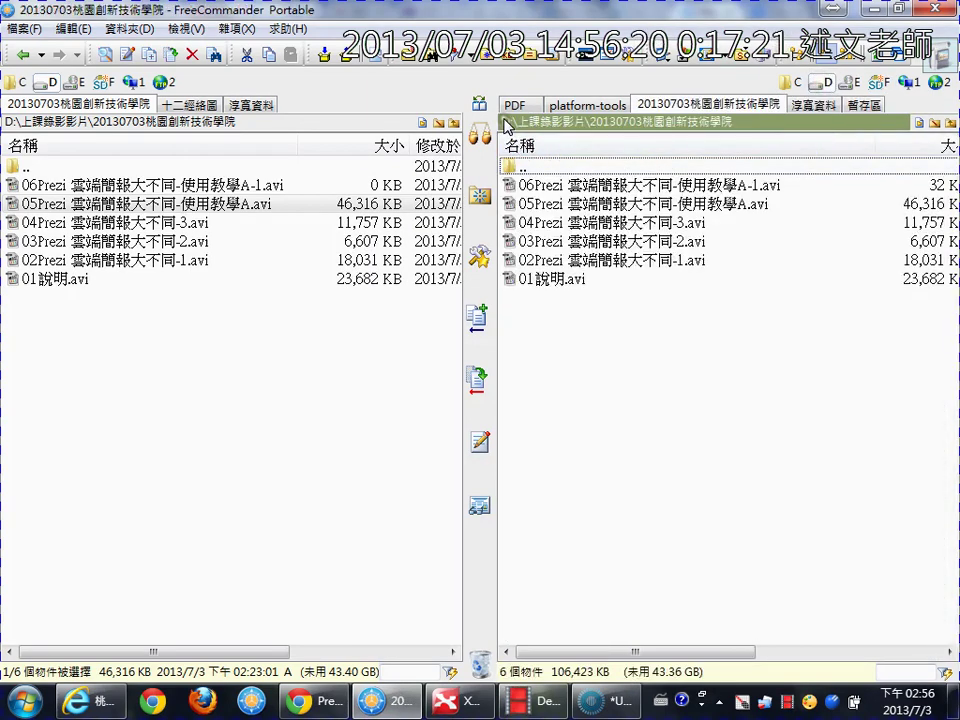
# Browse to D:\temp\桃園創新技術學院研習相關軟體\PhotoCap600_CH_BIG5影像處理 and launch PhotoCap.exe
pyautogui.doubleClick(562, 164)
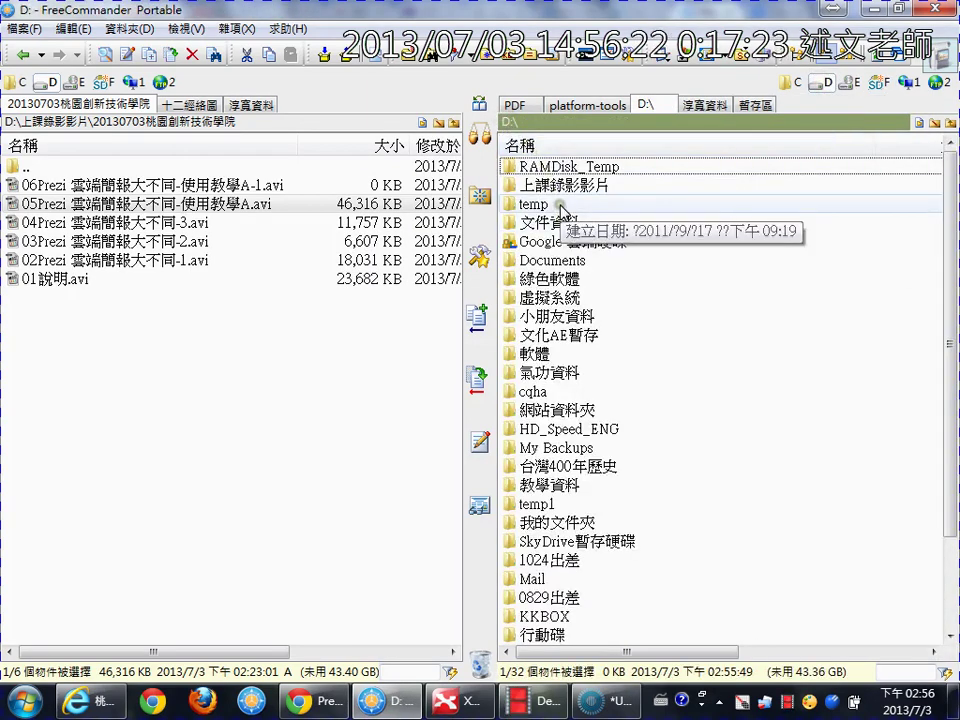
pyautogui.doubleClick(545, 205)
pyautogui.doubleClick(563, 186)
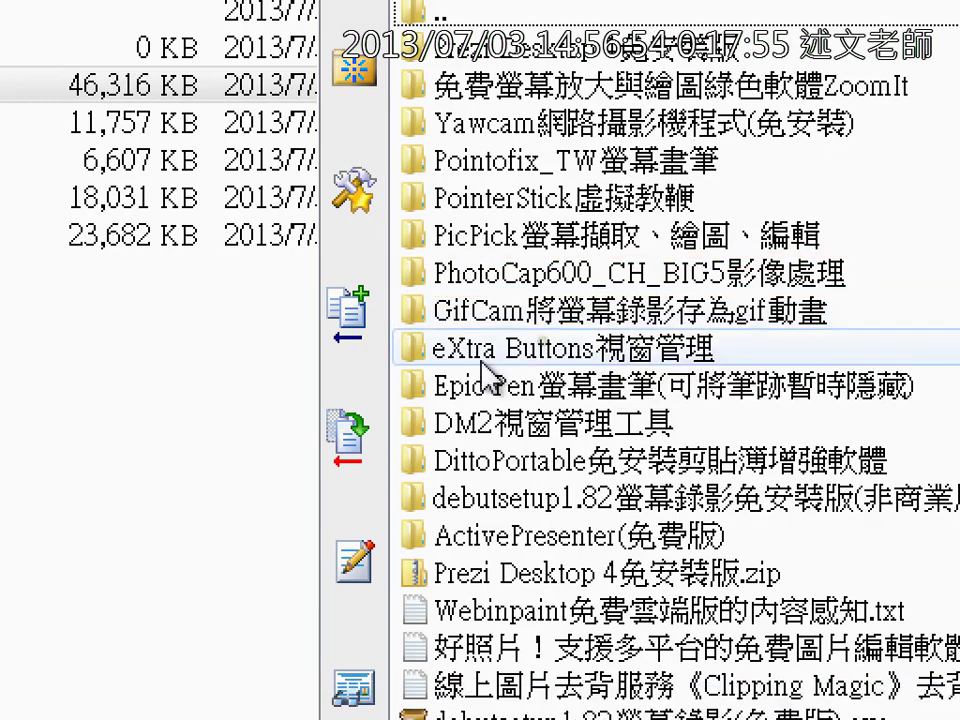
pyautogui.doubleClick(531, 272)
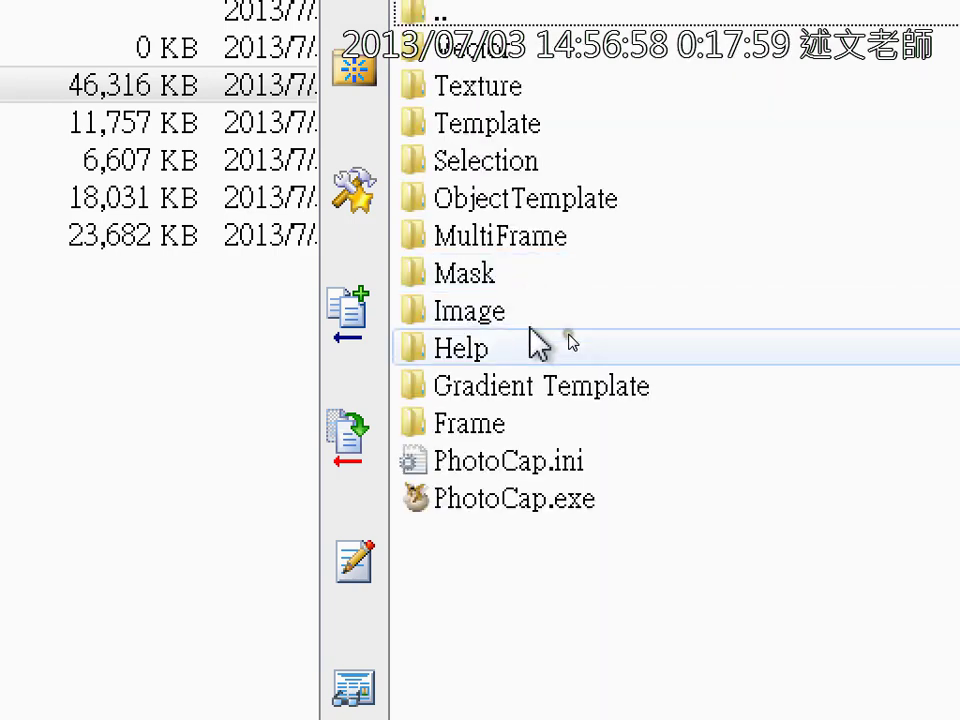
pyautogui.click(535, 500)
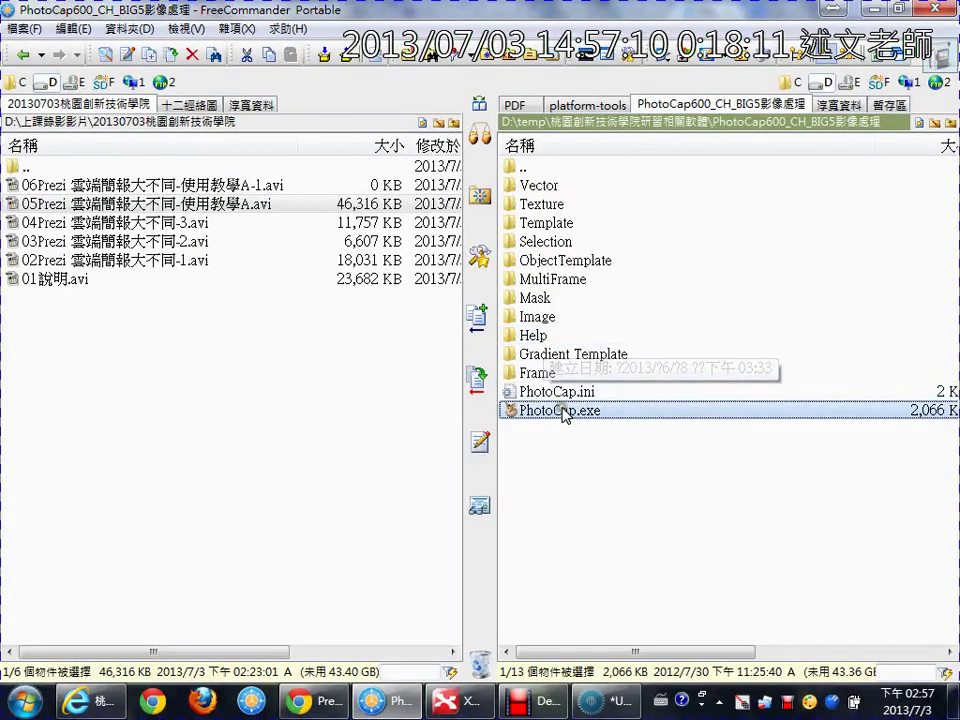
pyautogui.doubleClick(570, 411)
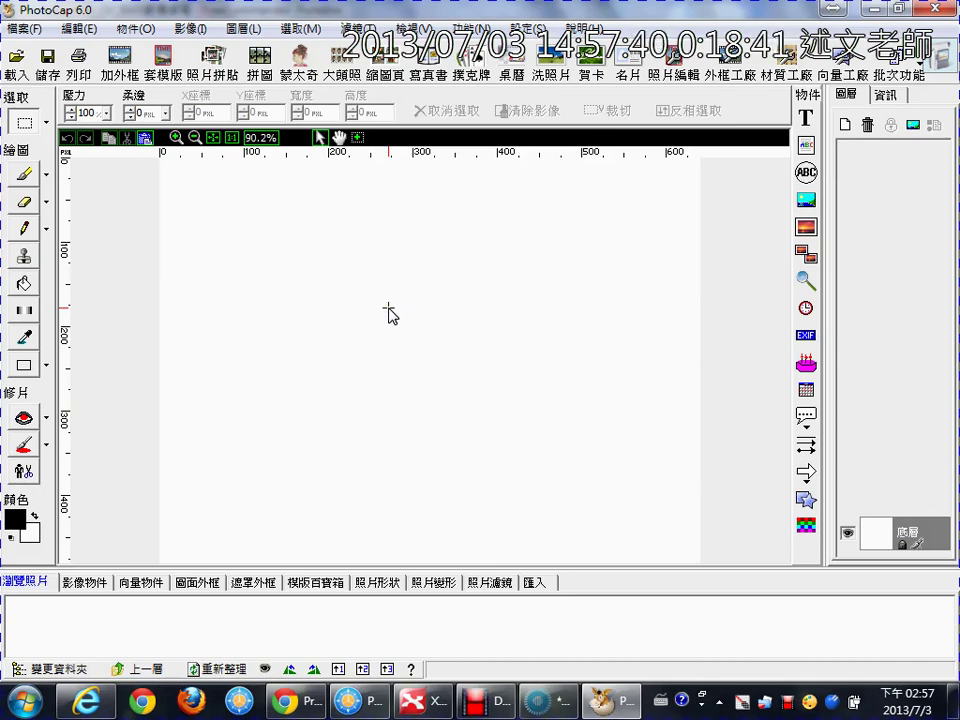
# Create a new blank image in PhotoCap with a size of 640 × 200 pixels
pyautogui.click(24, 28)
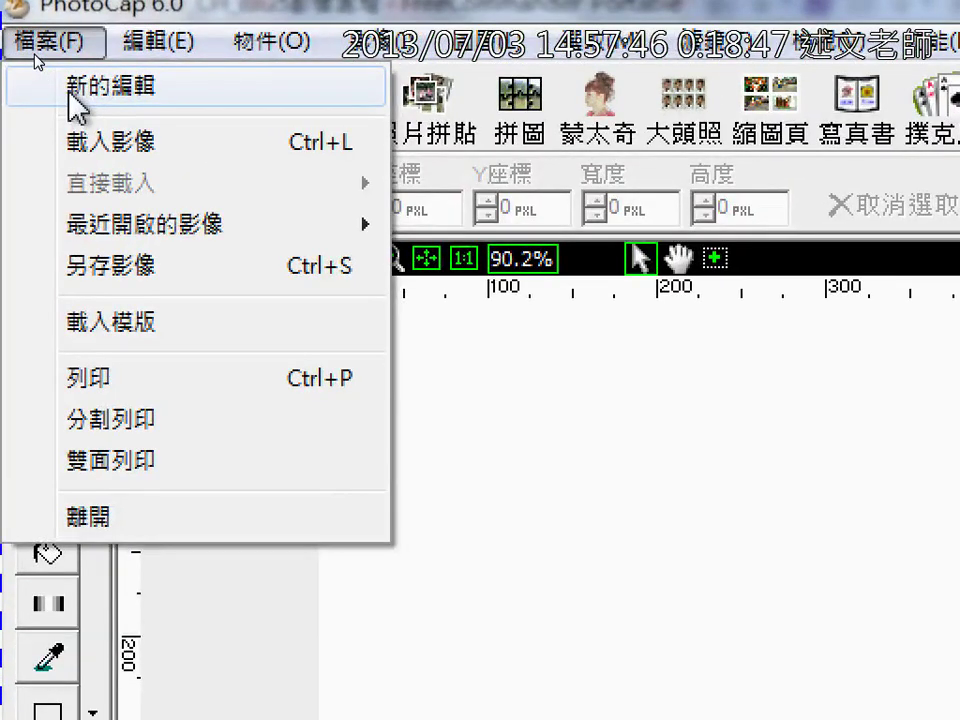
pyautogui.click(70, 88)
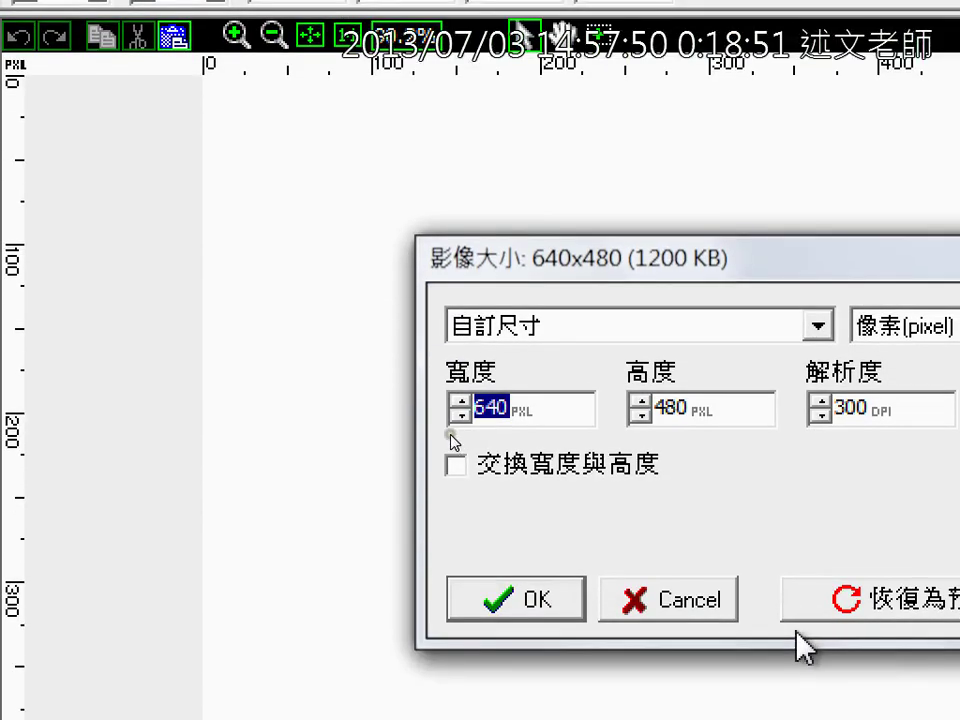
pyautogui.doubleClick(693, 409)
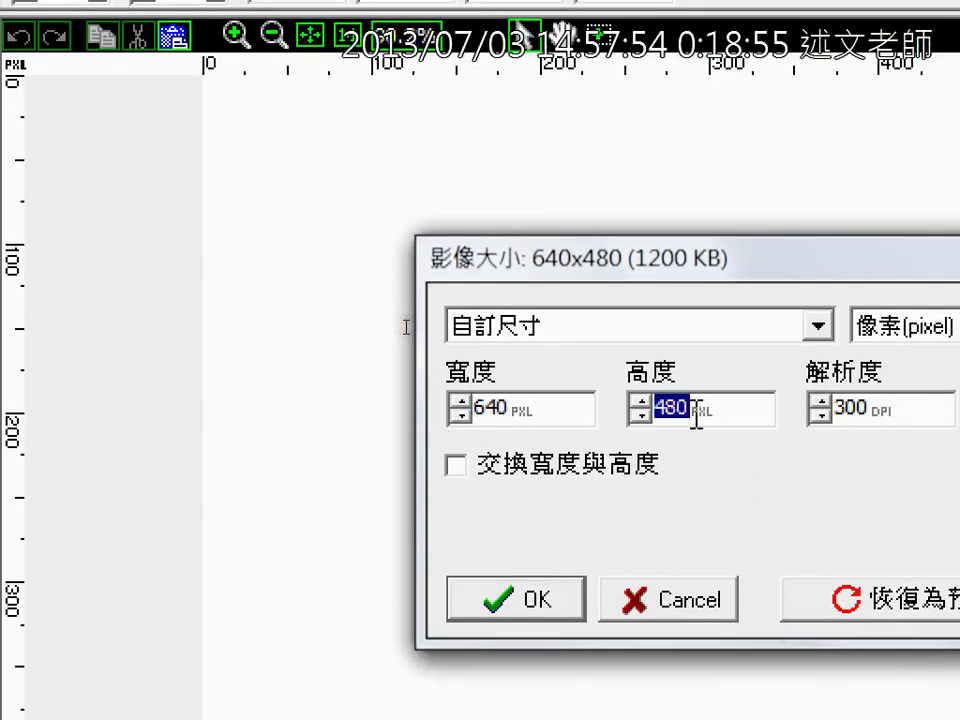
pyautogui.write('200')
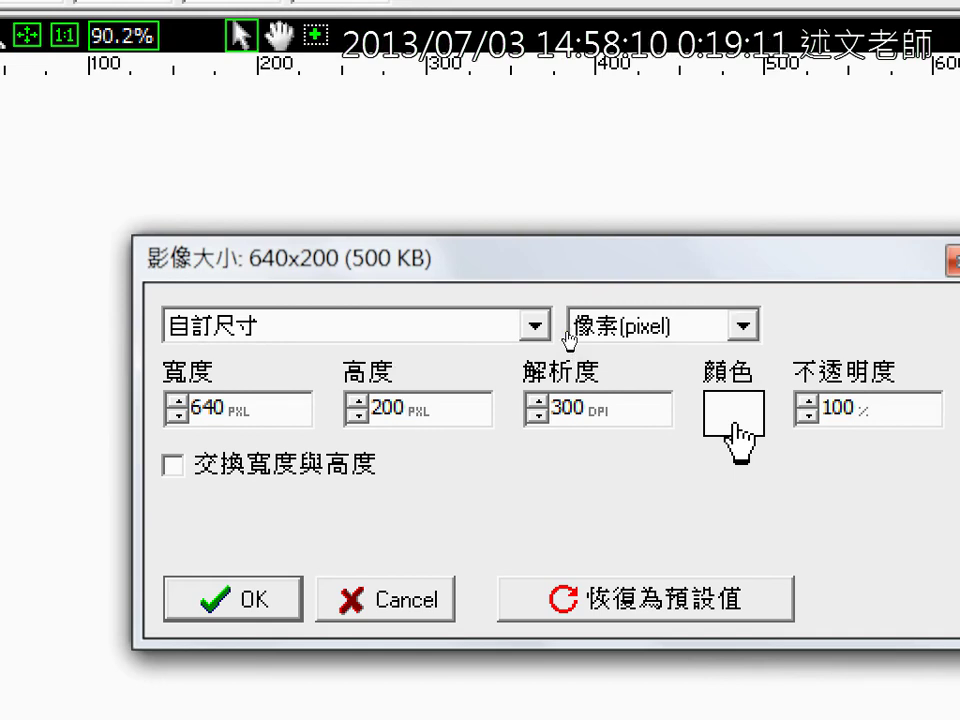
pyautogui.click(262, 628)
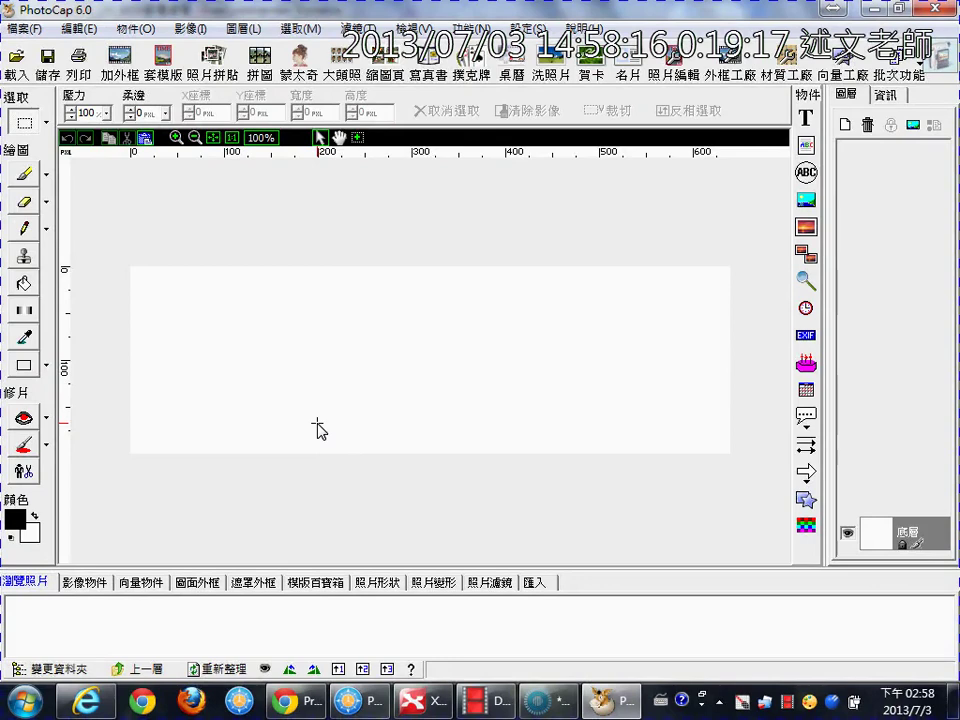
# Outline the blank canvas and the text object tools with red annotation rectangles
pyautogui.moveTo(129, 263); pyautogui.dragTo(736, 455)
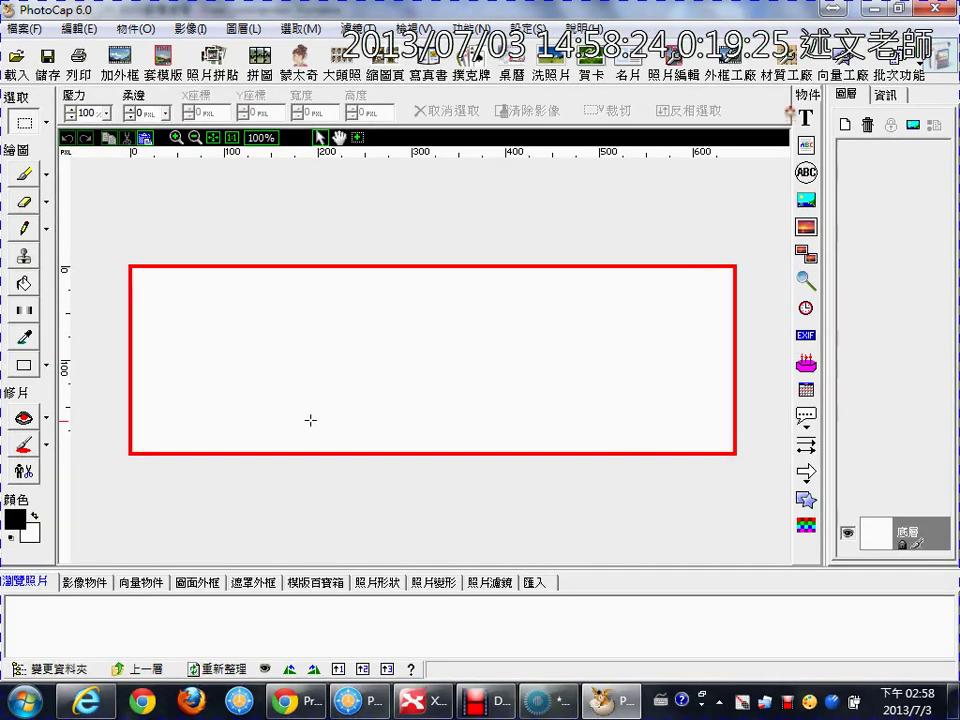
pyautogui.moveTo(788, 82)
pyautogui.mouseDown()
pyautogui.moveTo(831, 203)
pyautogui.moveTo(828, 194)
pyautogui.mouseUp()
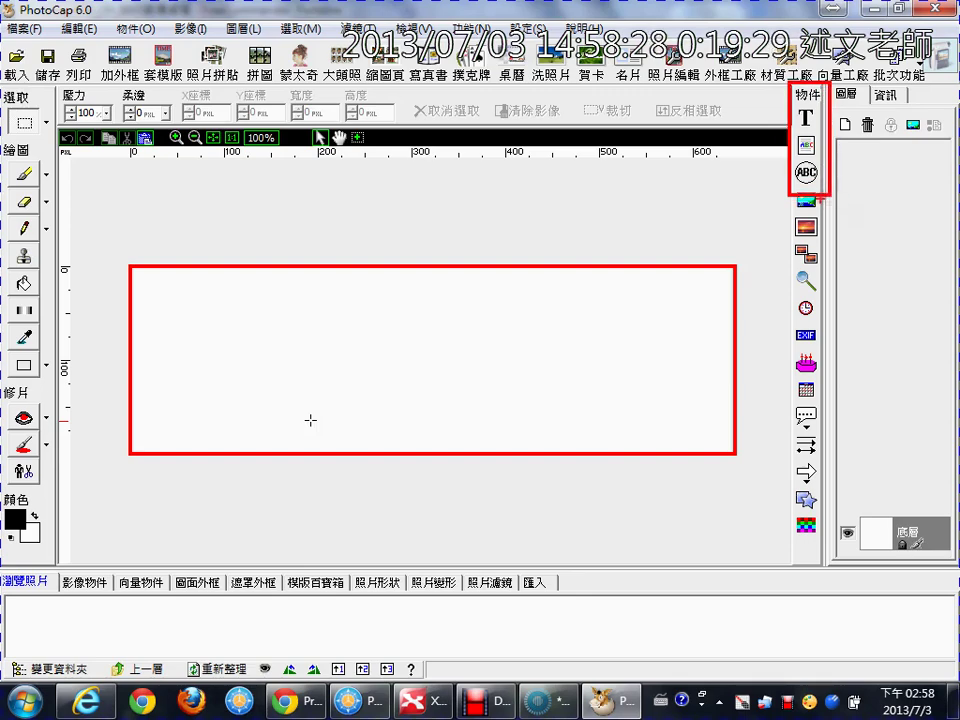
# Clear the annotations, insert a text object with the white, black-outlined preset style, and move it to the canvas's upper middle
pyautogui.press('Escape')
pyautogui.click(312, 423)
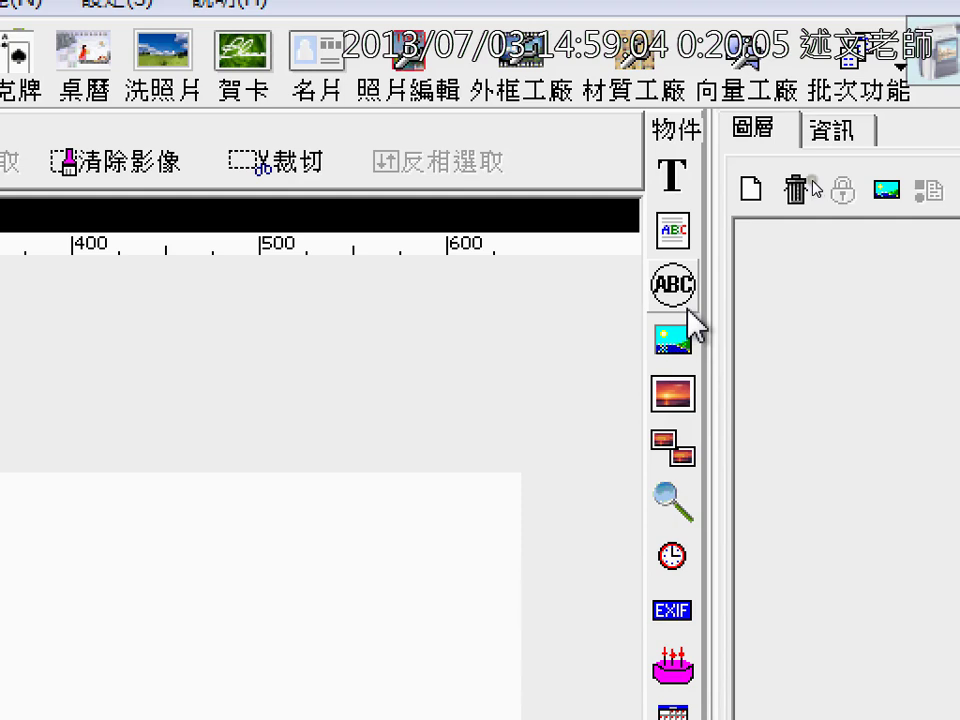
pyautogui.click(676, 198)
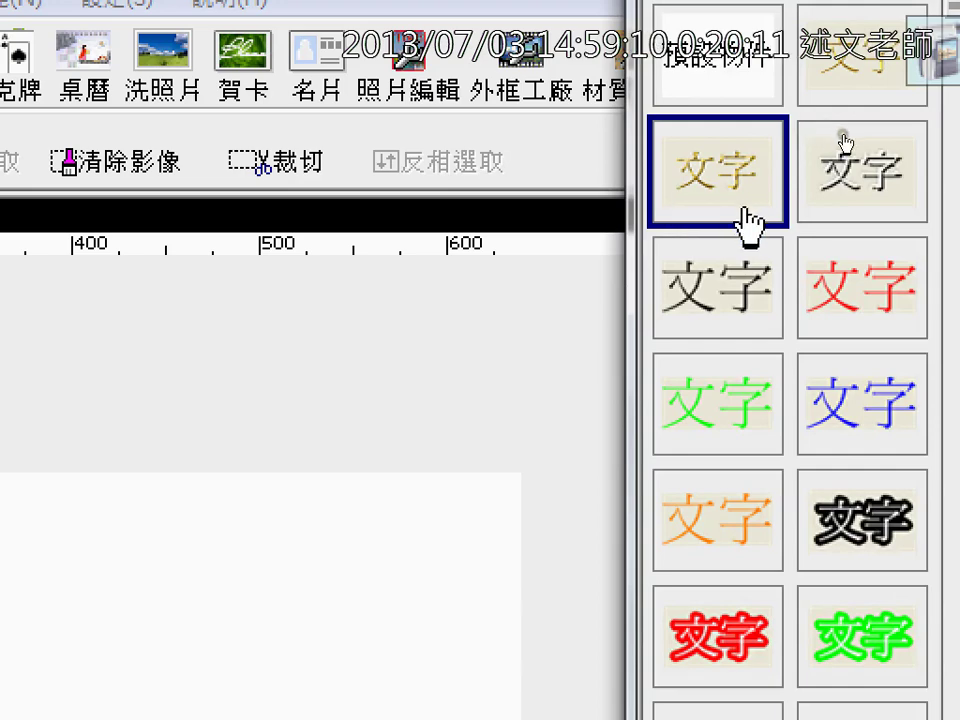
pyautogui.click(858, 390)
pyautogui.click(877, 497)
pyautogui.doubleClick(853, 540)
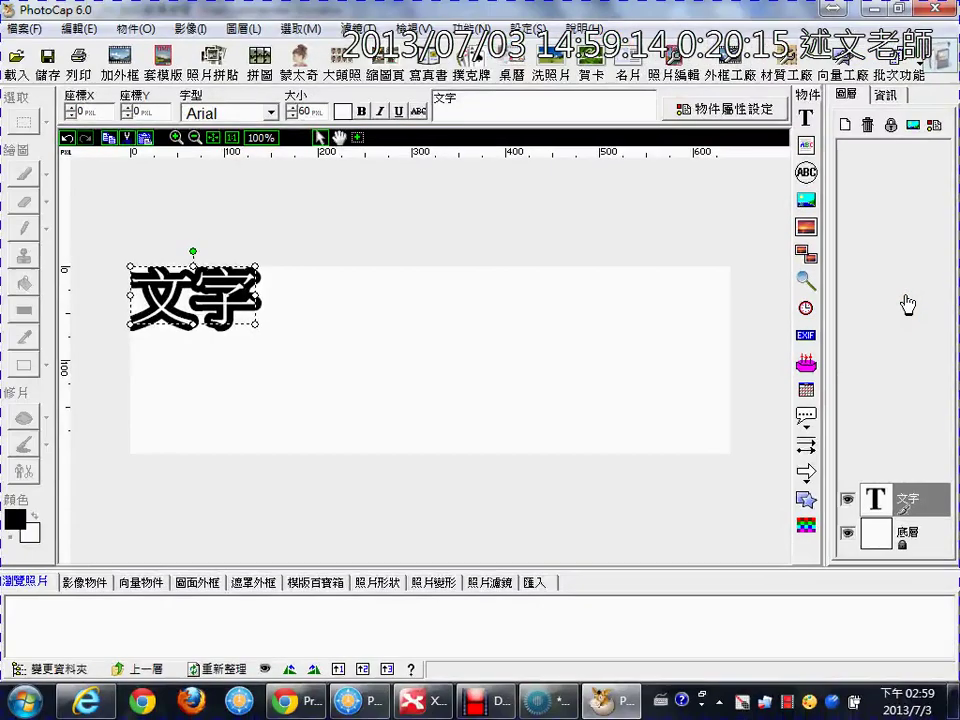
pyautogui.moveTo(226, 309); pyautogui.dragTo(386, 336)
# Replace the text object's content with "Prezi雲端簡報製作" and reposition it near the canvas centre
pyautogui.click(476, 103)
pyautogui.moveTo(476, 103); pyautogui.dragTo(384, 110)
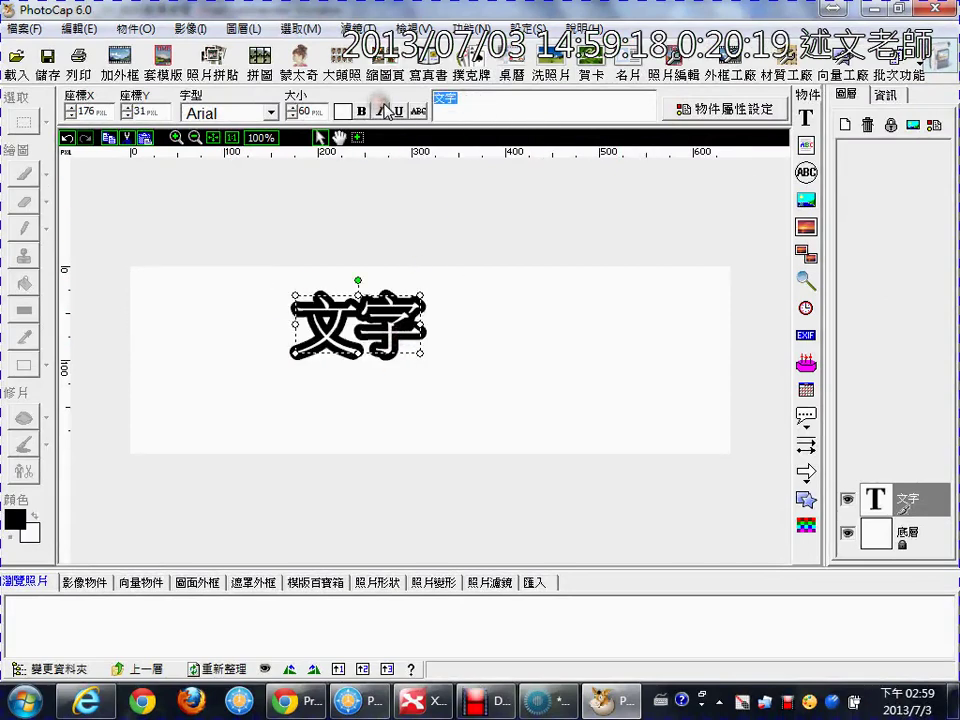
pyautogui.write('Prezi')
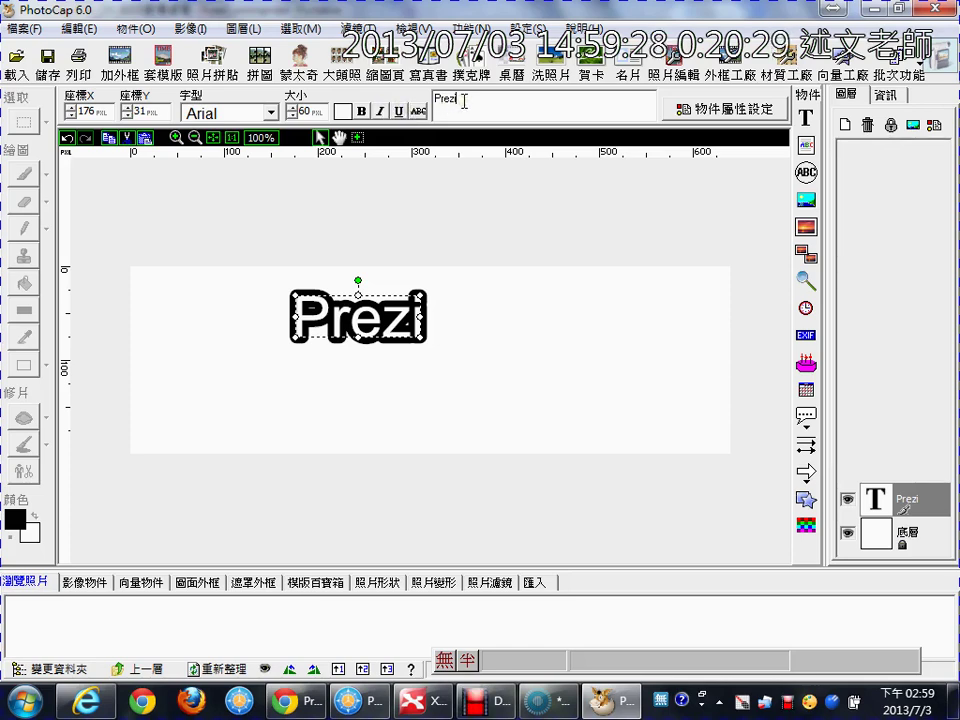
pyautogui.write('簡端')
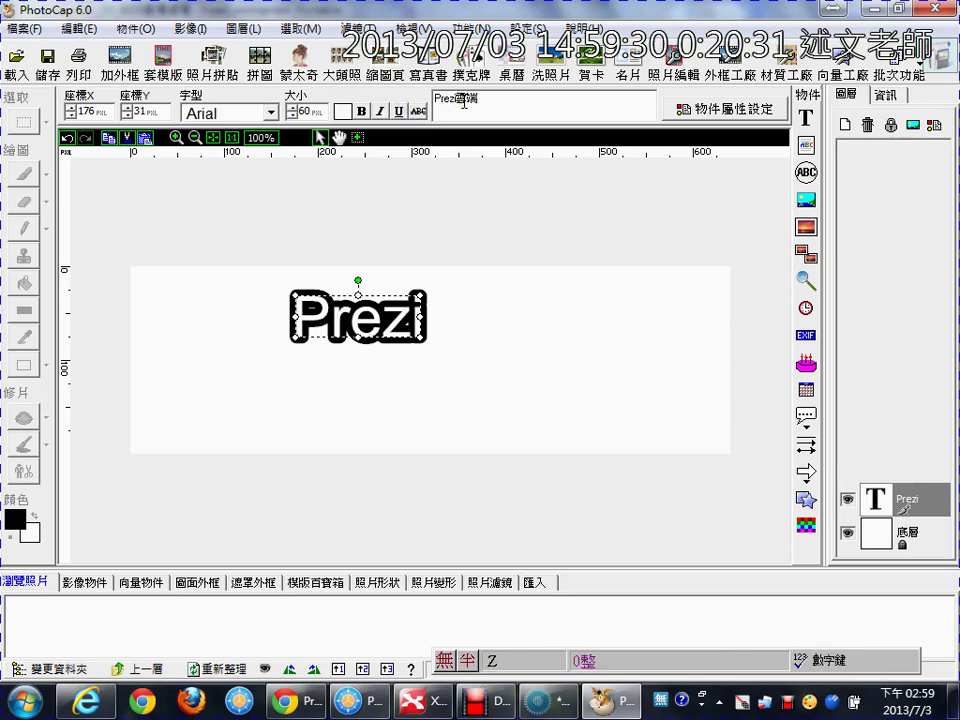
pyautogui.write('簡報製作')
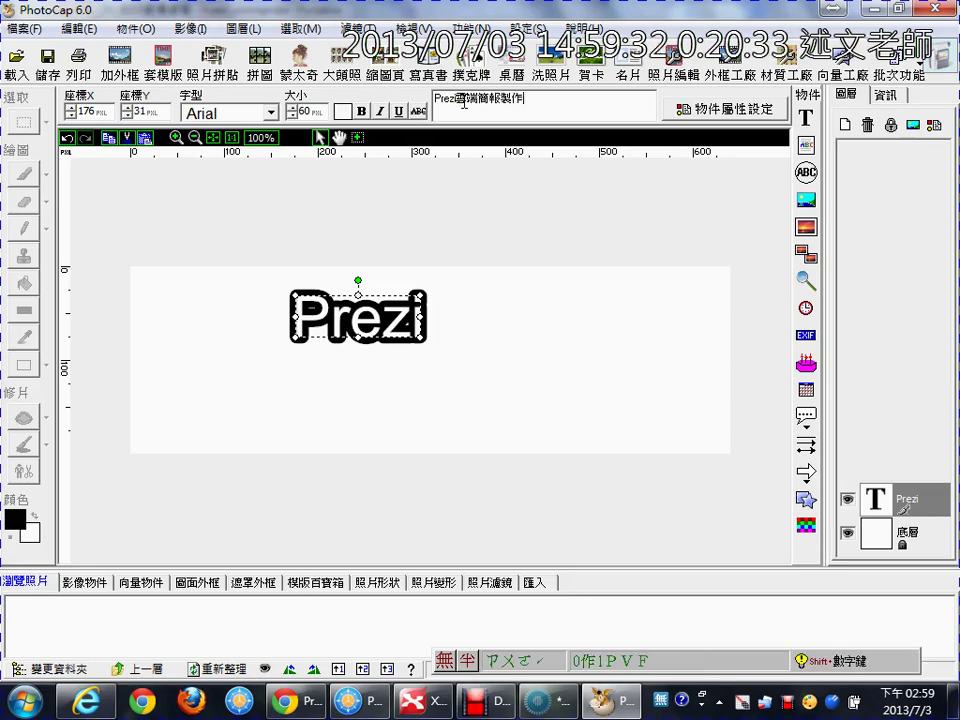
pyautogui.hotkey('ctrl', 'space')
pyautogui.moveTo(512, 334); pyautogui.dragTo(406, 364)
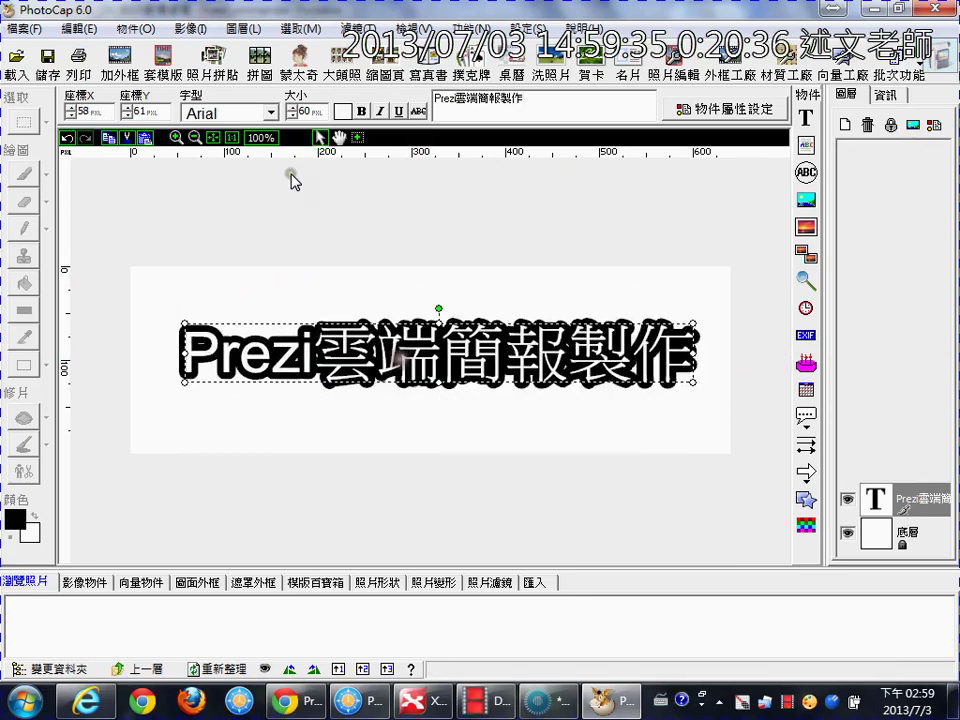
# Set the text's font to 華康娃娃體 and move the text slightly upward on the canvas
pyautogui.click(270, 112)
pyautogui.moveTo(275, 200); pyautogui.dragTo(274, 462)
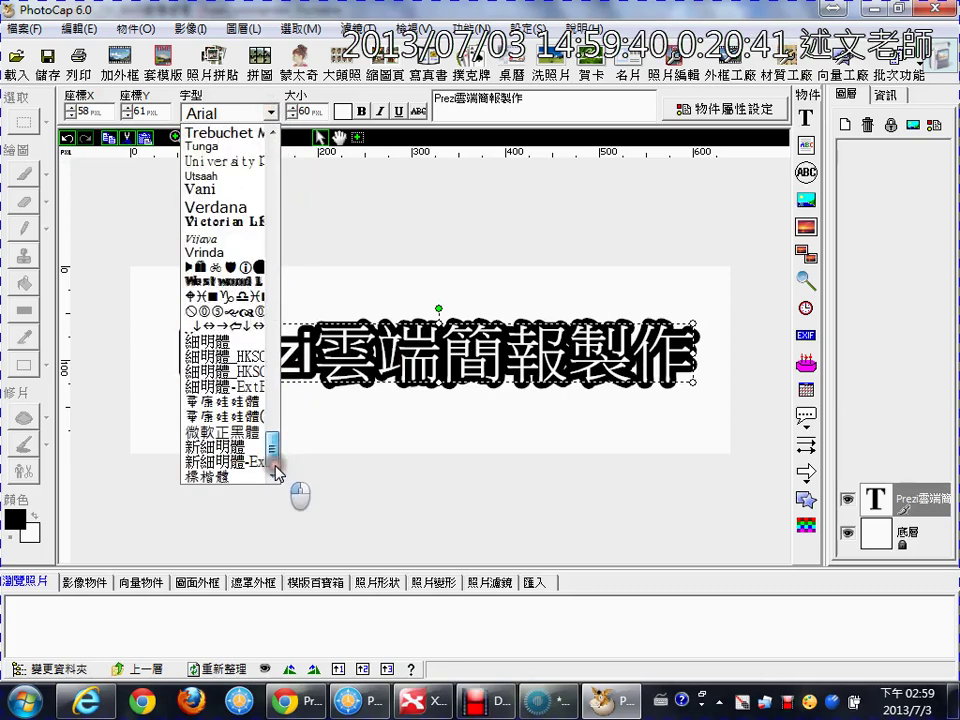
pyautogui.click(256, 408)
pyautogui.moveTo(426, 353); pyautogui.dragTo(436, 338)
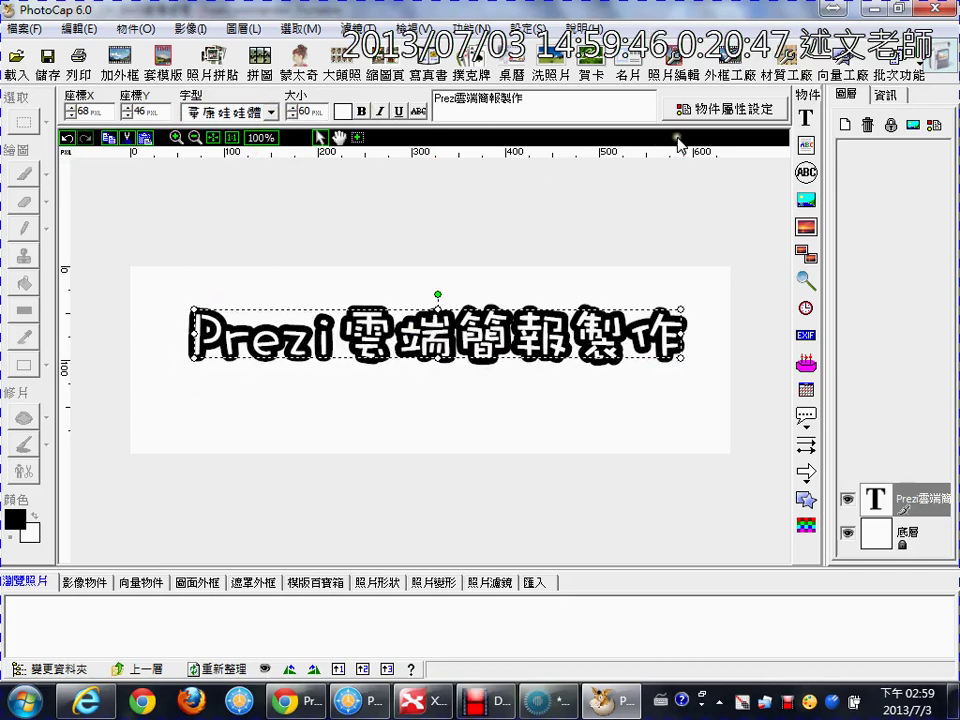
# Enable the text object's shadow and set its solid fill colour to orange in the object properties
pyautogui.click(700, 104)
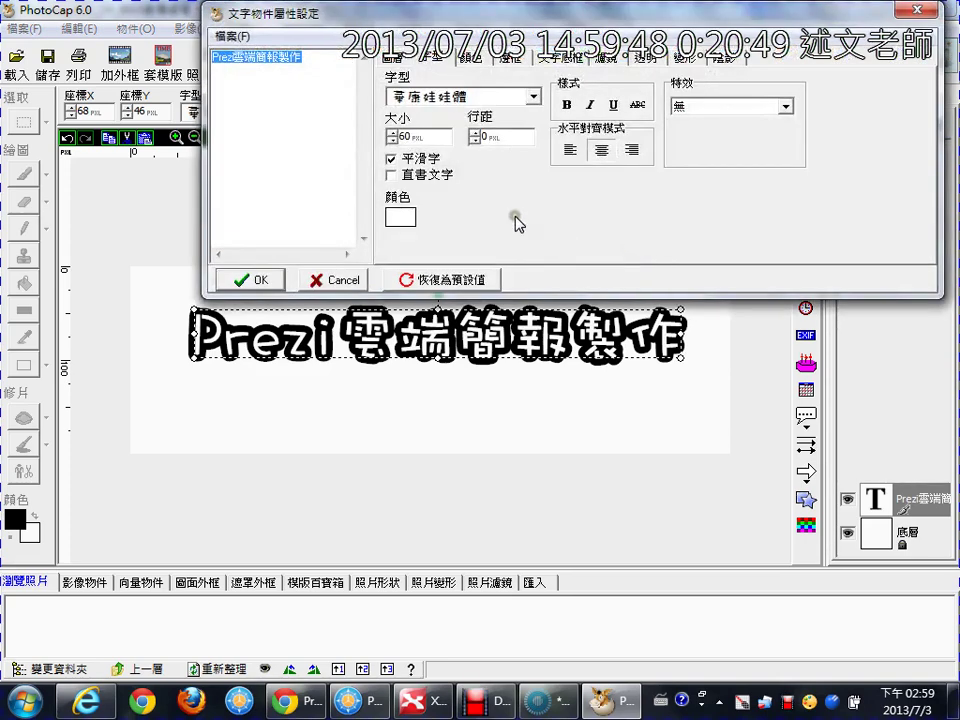
pyautogui.click(722, 58)
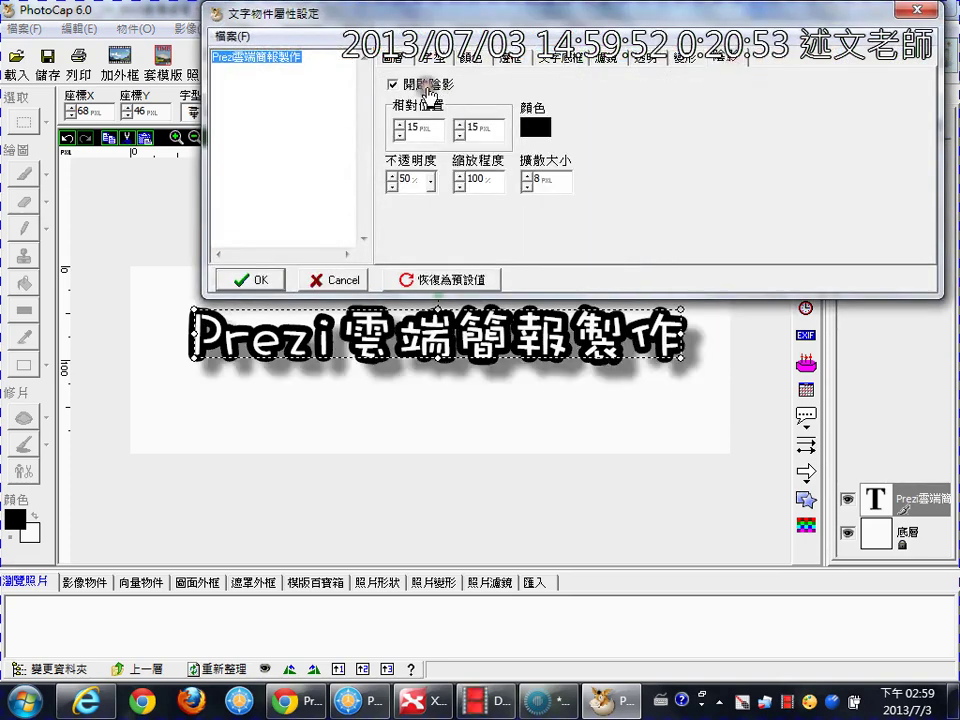
pyautogui.click(431, 57)
pyautogui.click(471, 57)
pyautogui.click(508, 110)
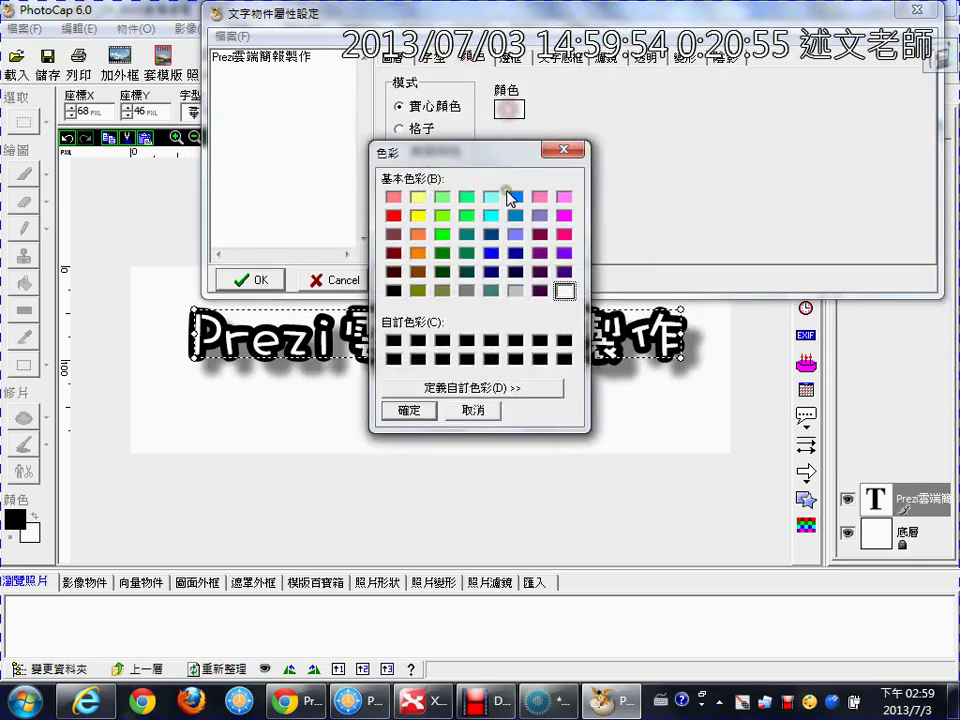
pyautogui.click(418, 253)
pyautogui.click(418, 408)
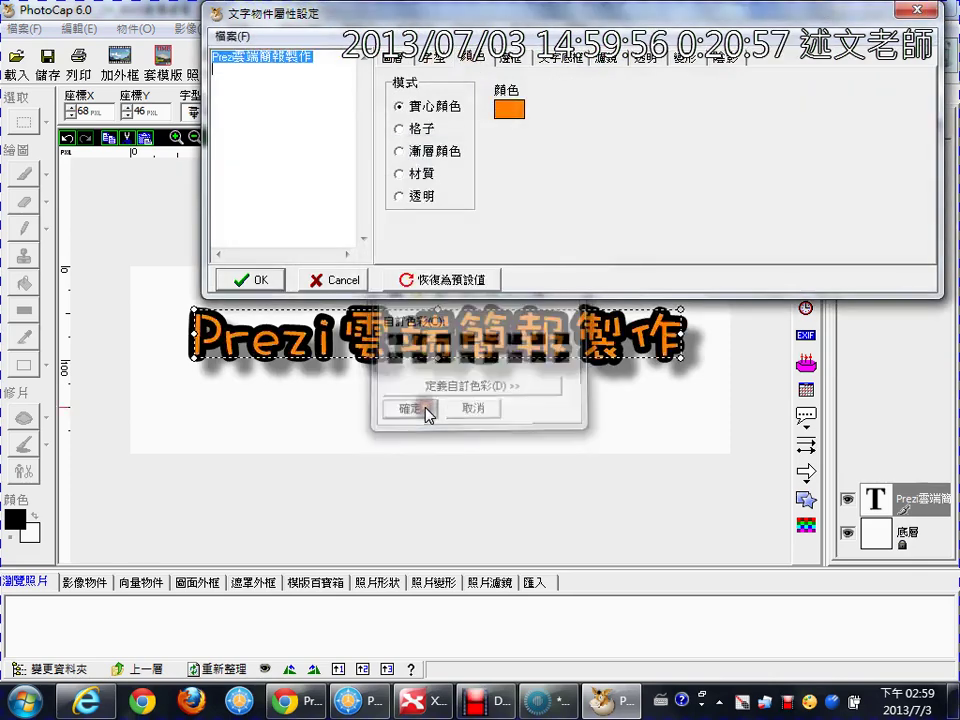
pyautogui.click(258, 279)
pyautogui.click(490, 470)
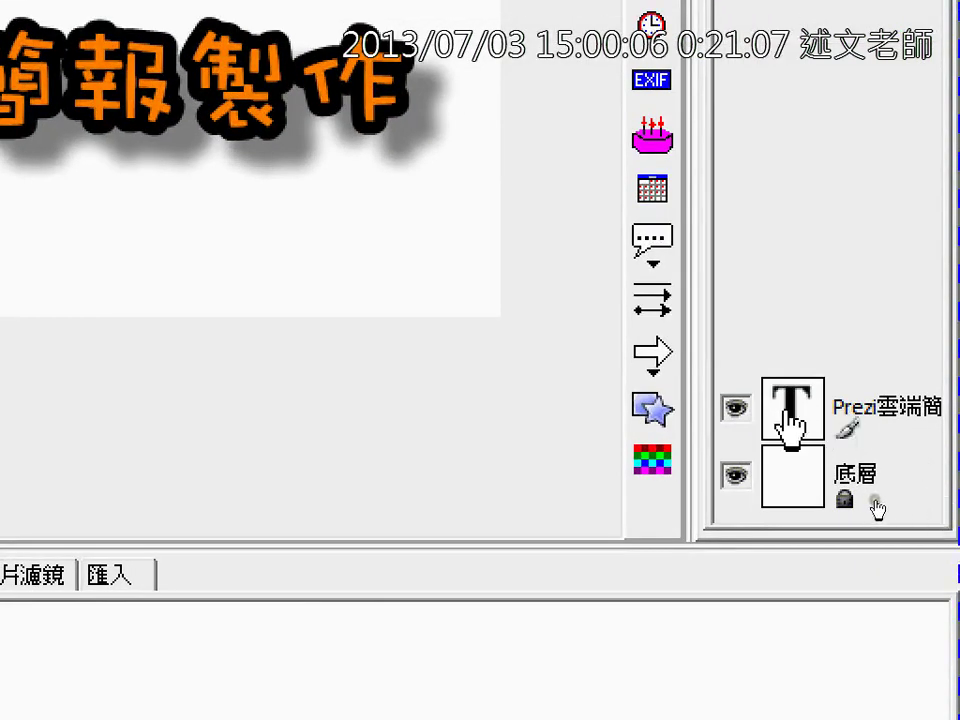
# Hide the 底層 background layer to make the canvas transparent behind the text
pyautogui.click(815, 425)
pyautogui.click(798, 488)
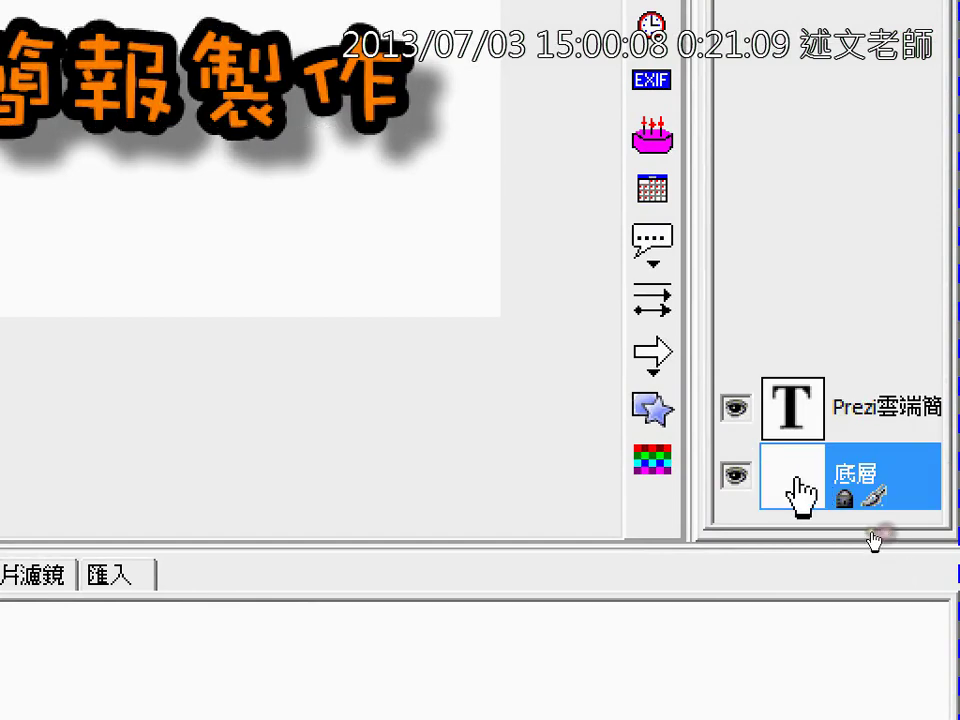
pyautogui.click(737, 478)
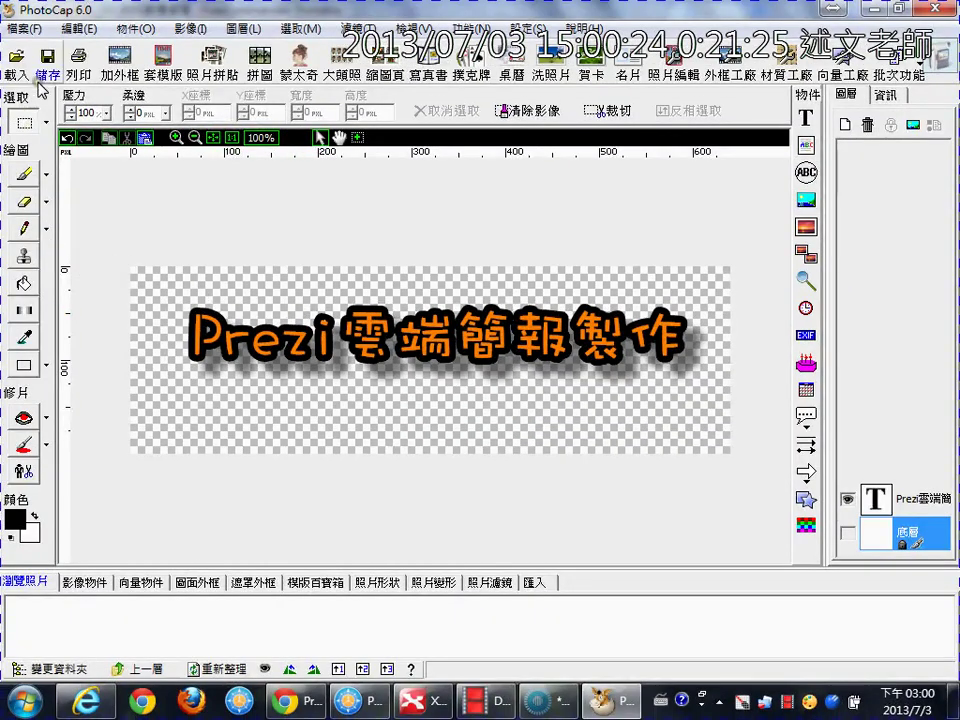
# Start saving the image and choose the 暫存區 folder on drive F as the destination
pyautogui.click(40, 79)
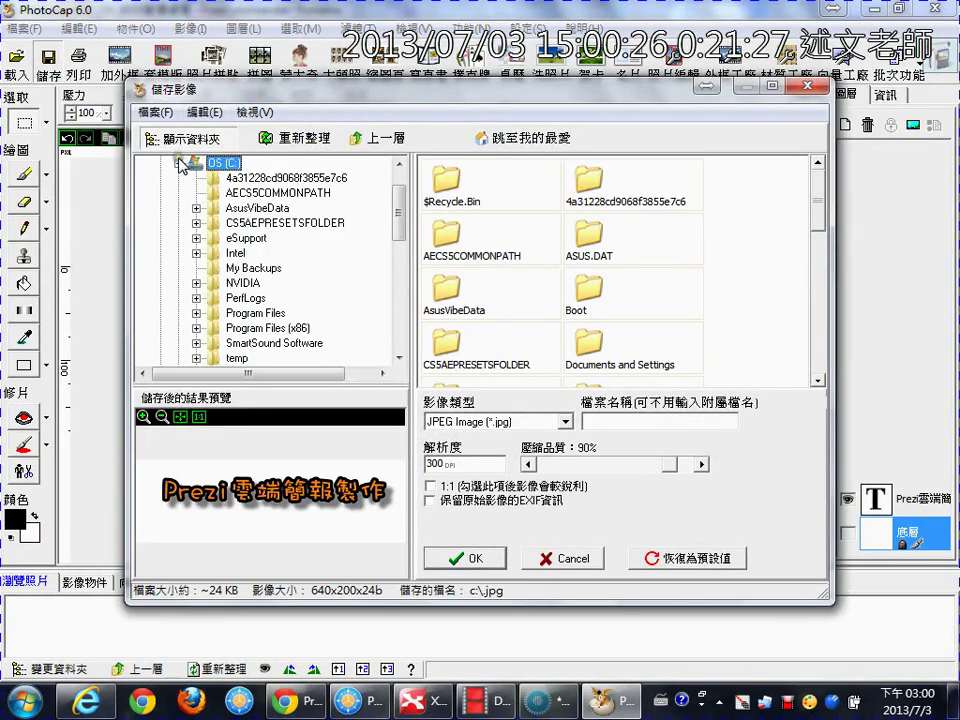
pyautogui.click(178, 162)
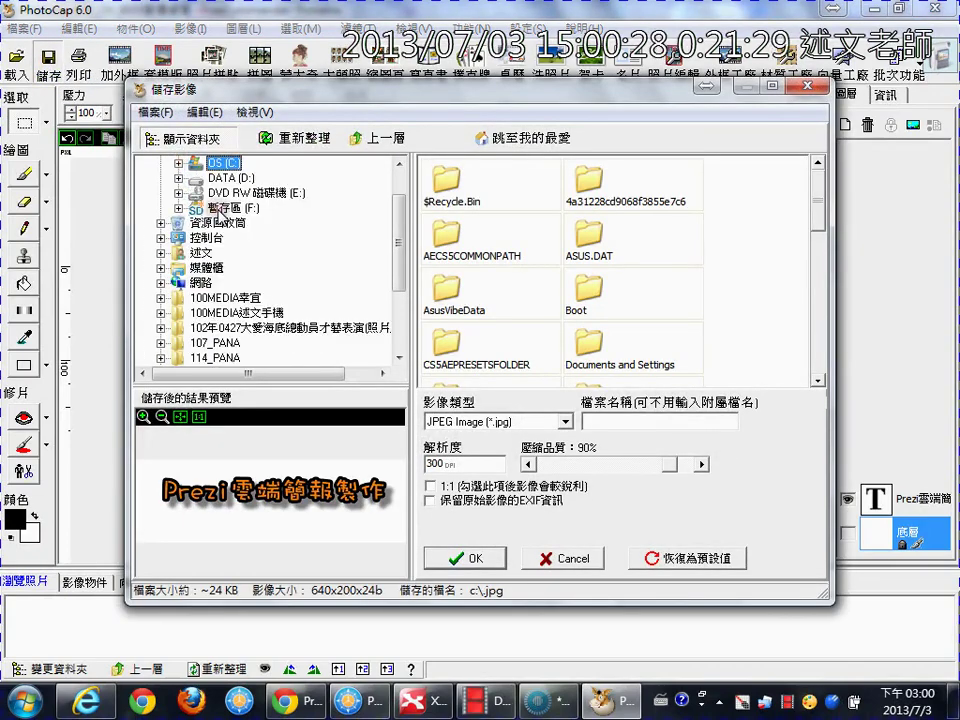
pyautogui.click(221, 208)
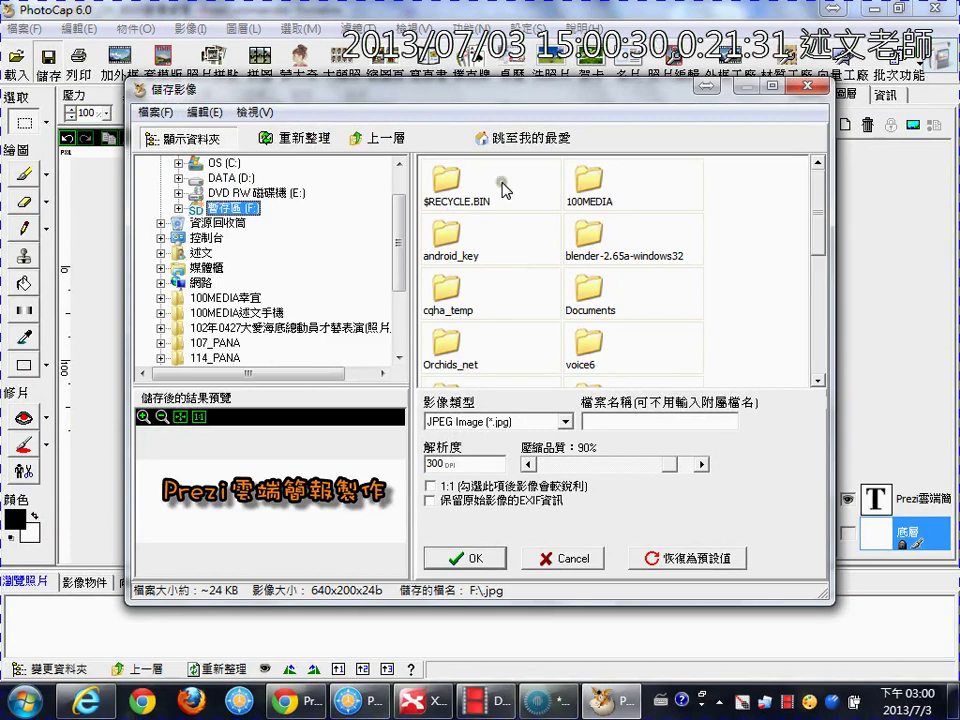
pyautogui.moveTo(816, 204); pyautogui.dragTo(818, 304)
pyautogui.click(620, 300)
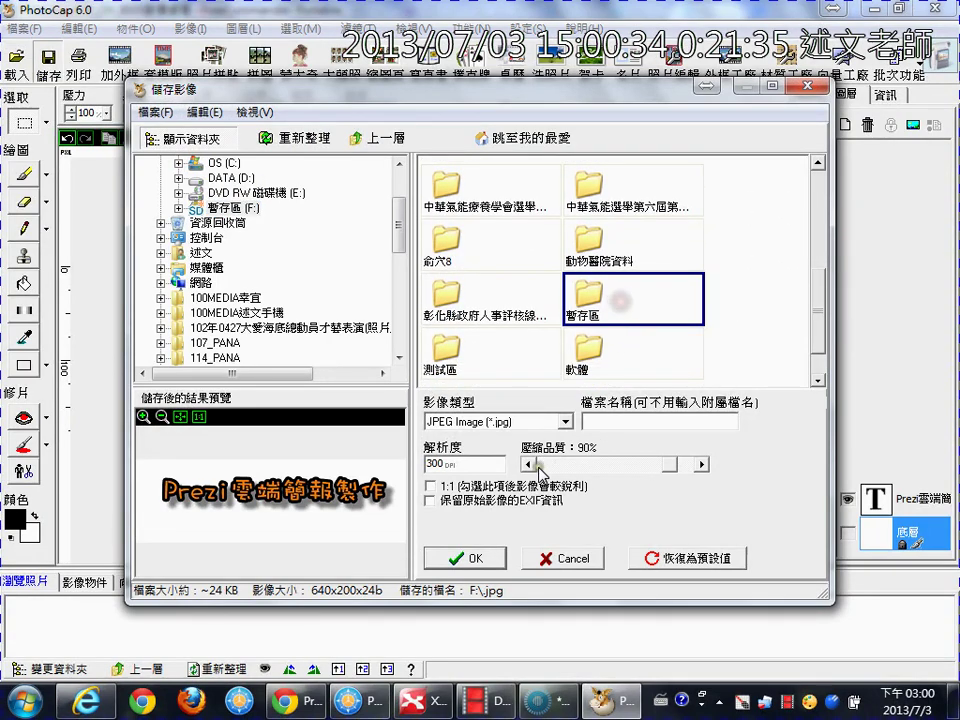
# Save the image as title in PNG format with 32-bit transparency information, overwriting the existing file
pyautogui.click(617, 422)
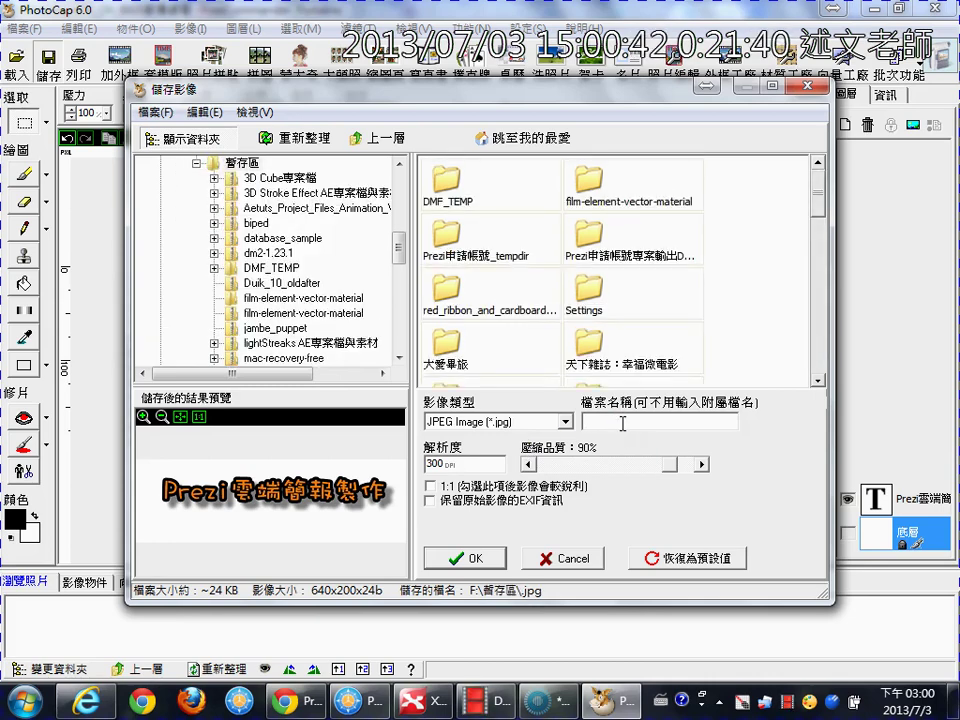
pyautogui.write('title')
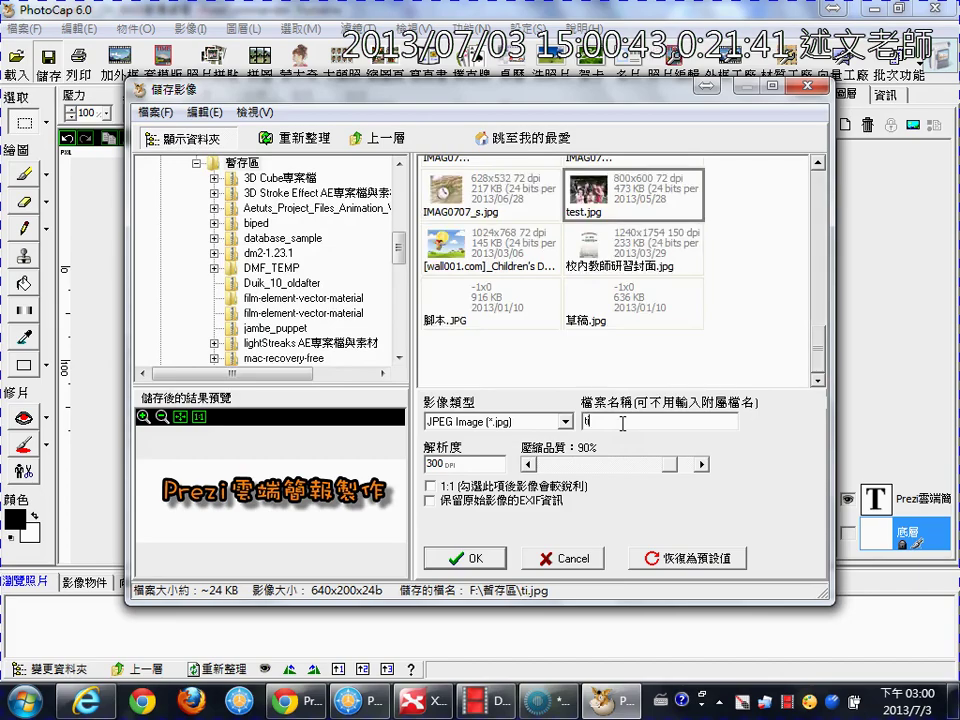
pyautogui.click(565, 421)
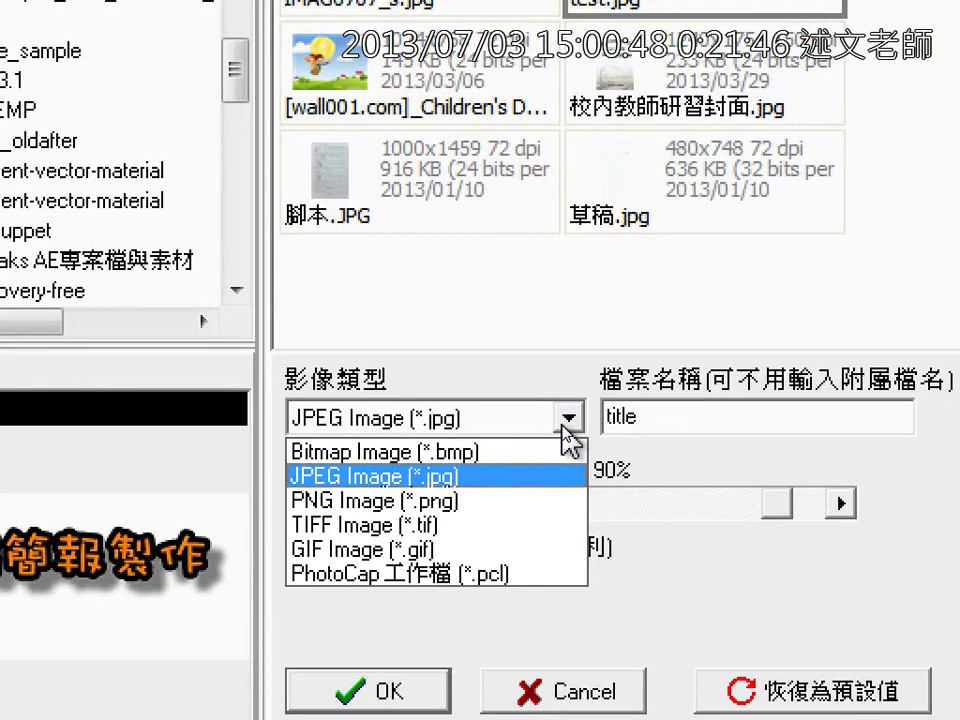
pyautogui.click(540, 500)
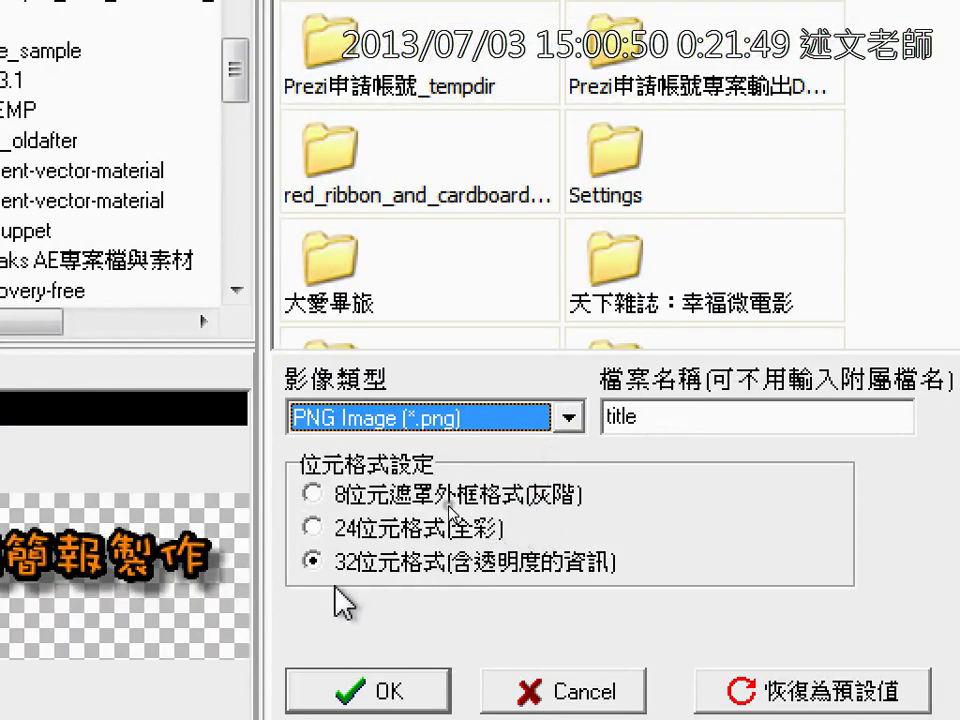
pyautogui.click(373, 570)
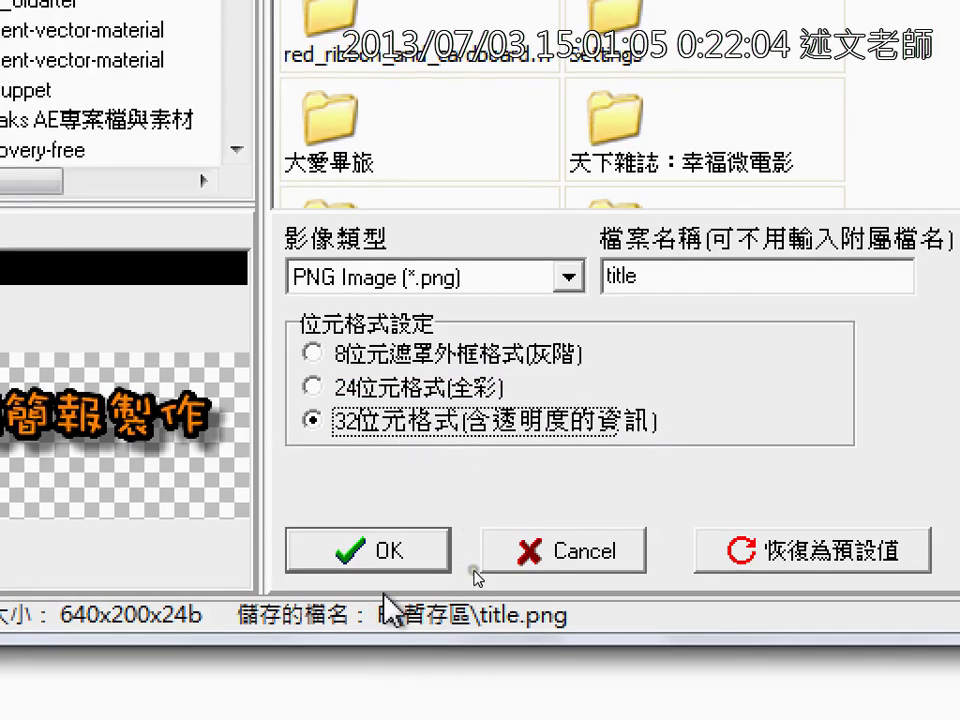
pyautogui.click(386, 549)
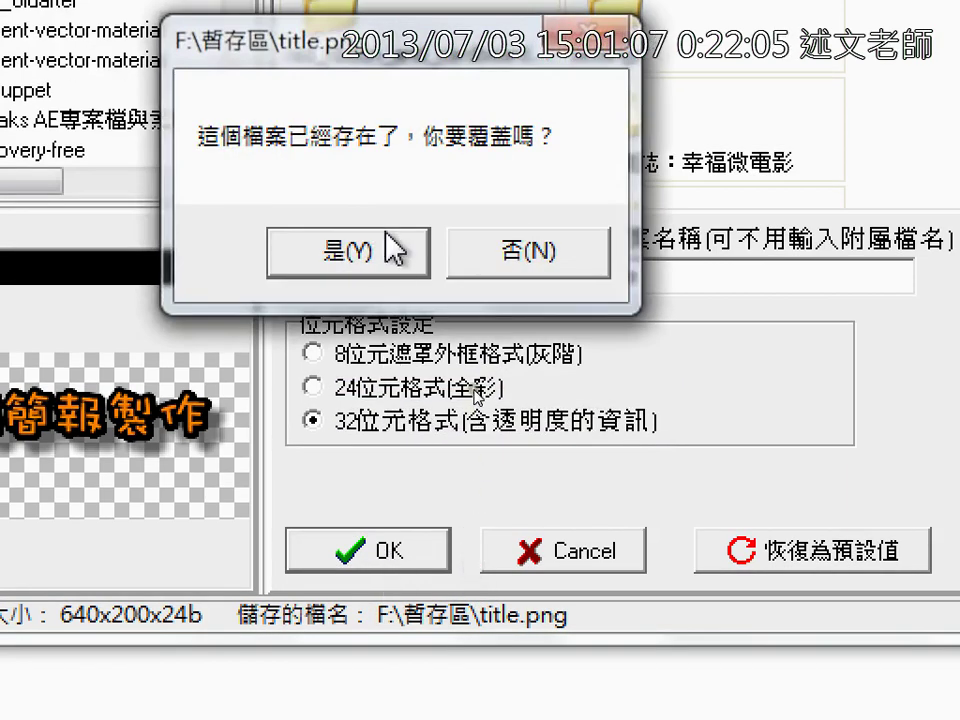
pyautogui.click(400, 252)
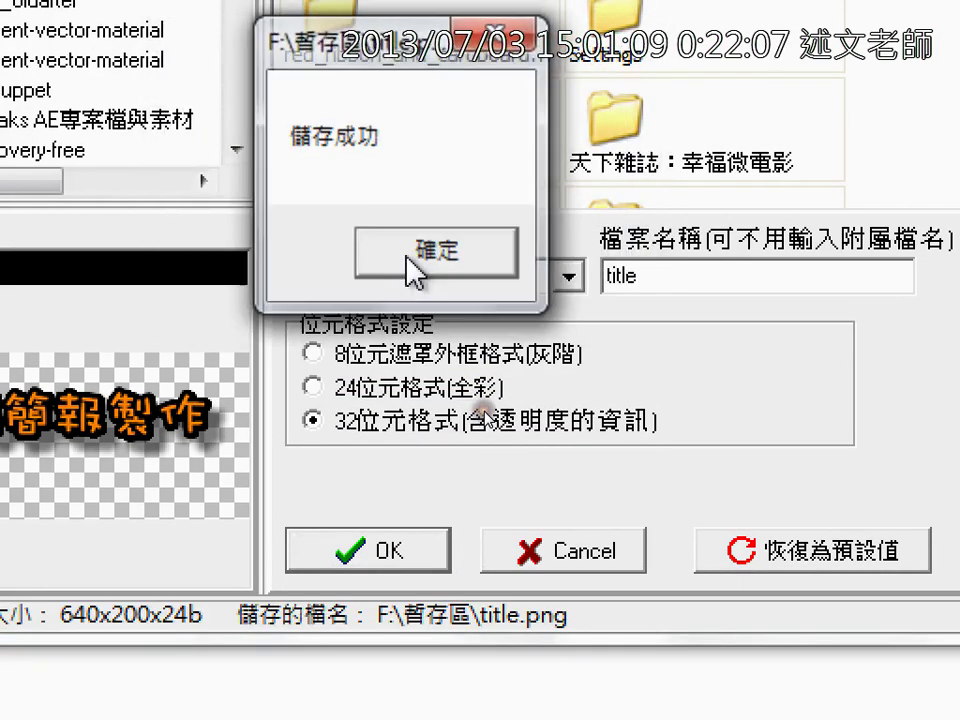
pyautogui.click(418, 264)
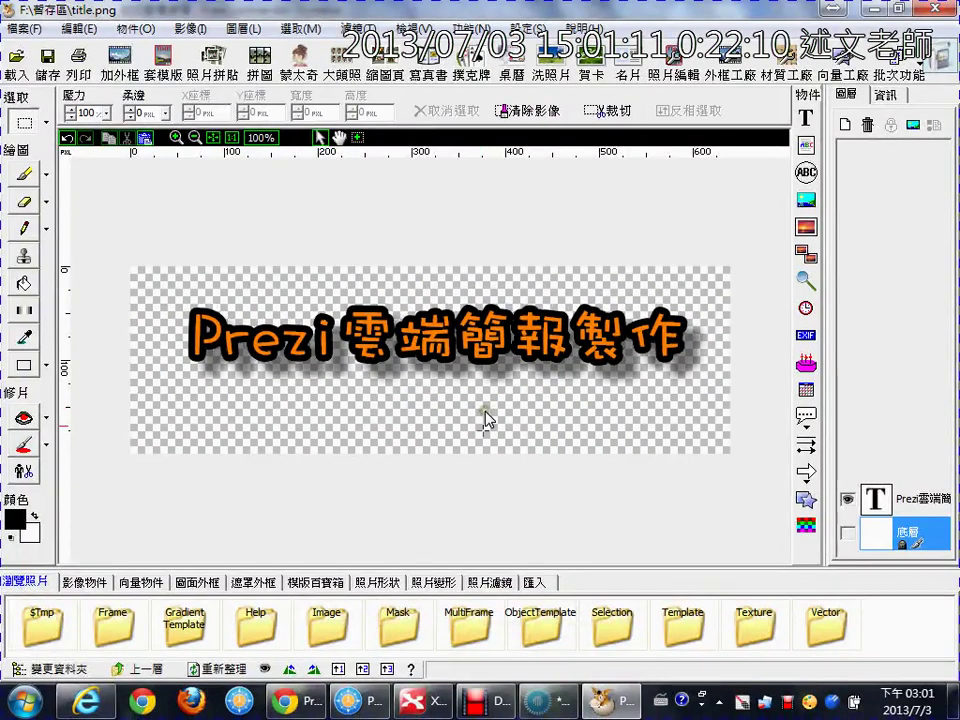
# Switch to Prezi and insert the title image from the 暫存區 folder on drive F
pyautogui.click(548, 700)
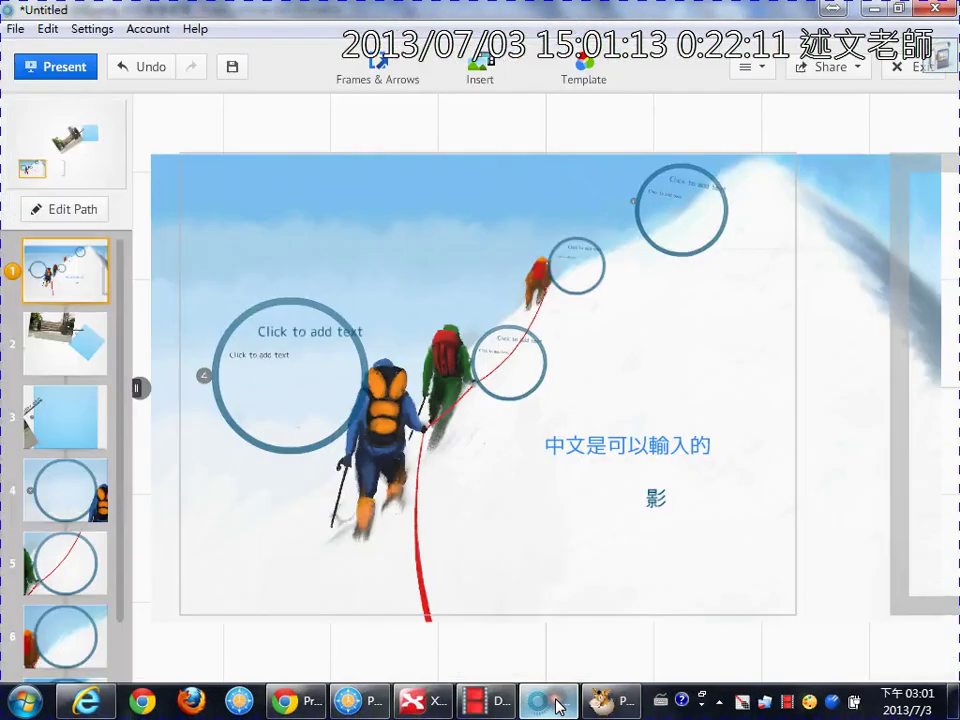
pyautogui.click(490, 88)
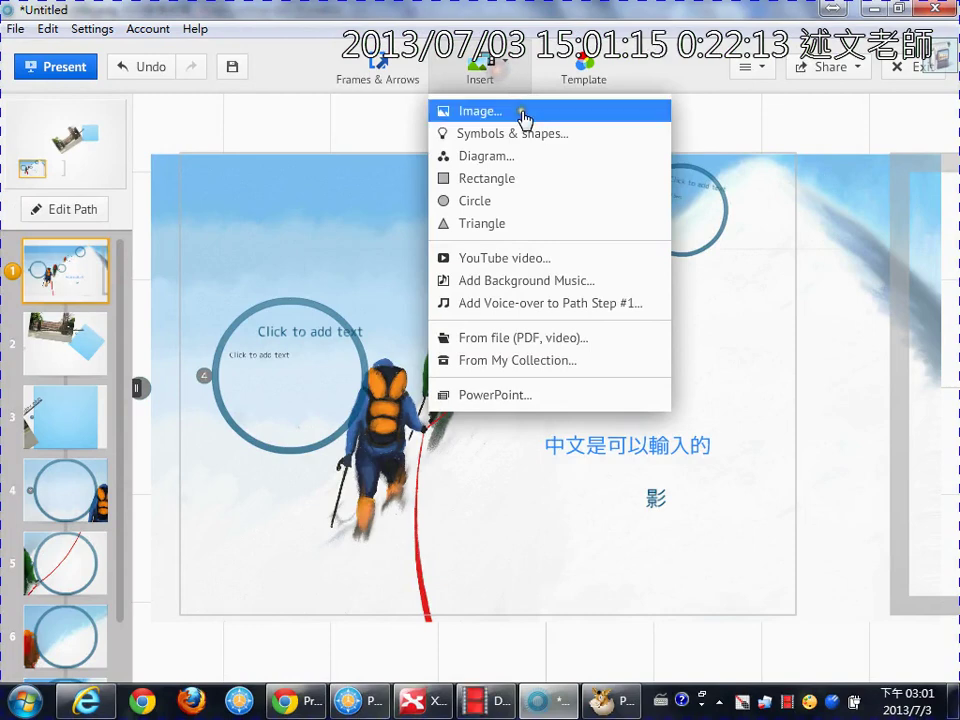
pyautogui.click(522, 118)
pyautogui.click(345, 445)
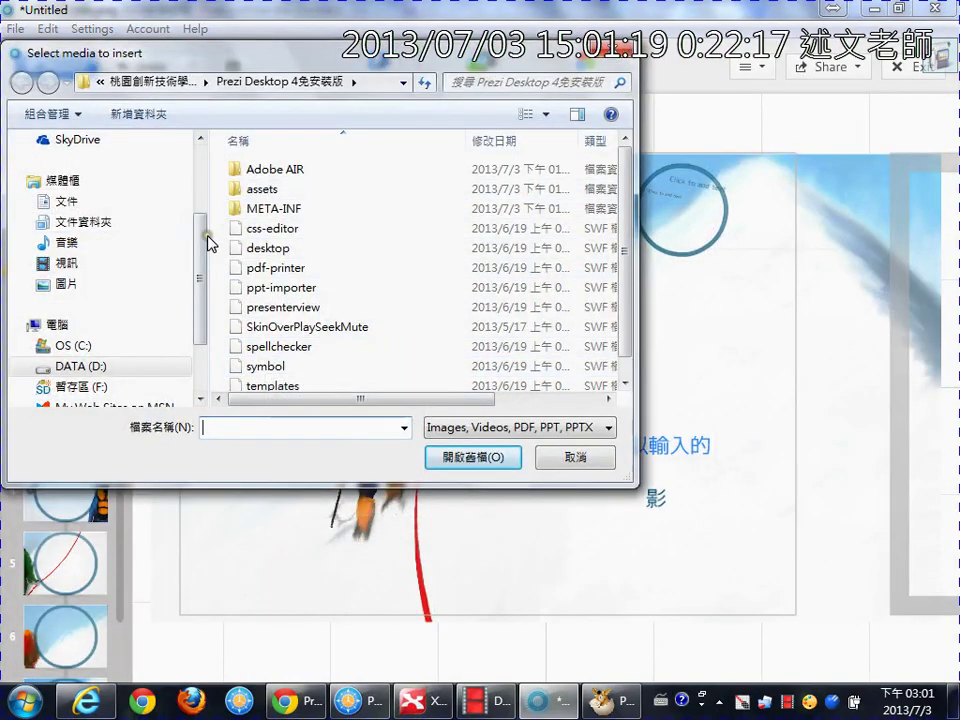
pyautogui.click(123, 387)
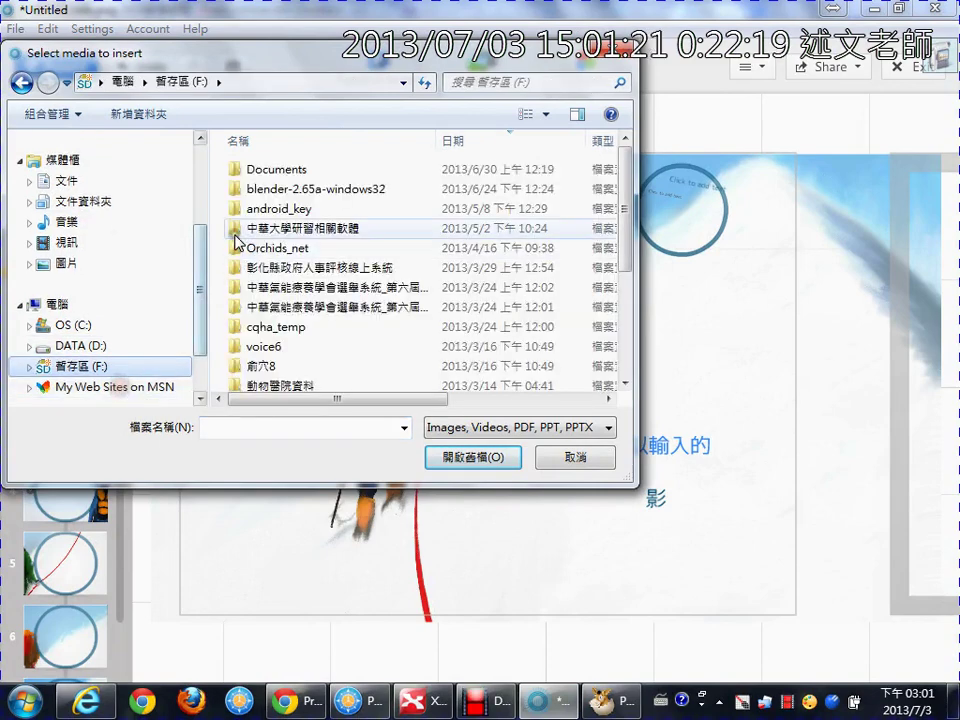
pyautogui.click(219, 83)
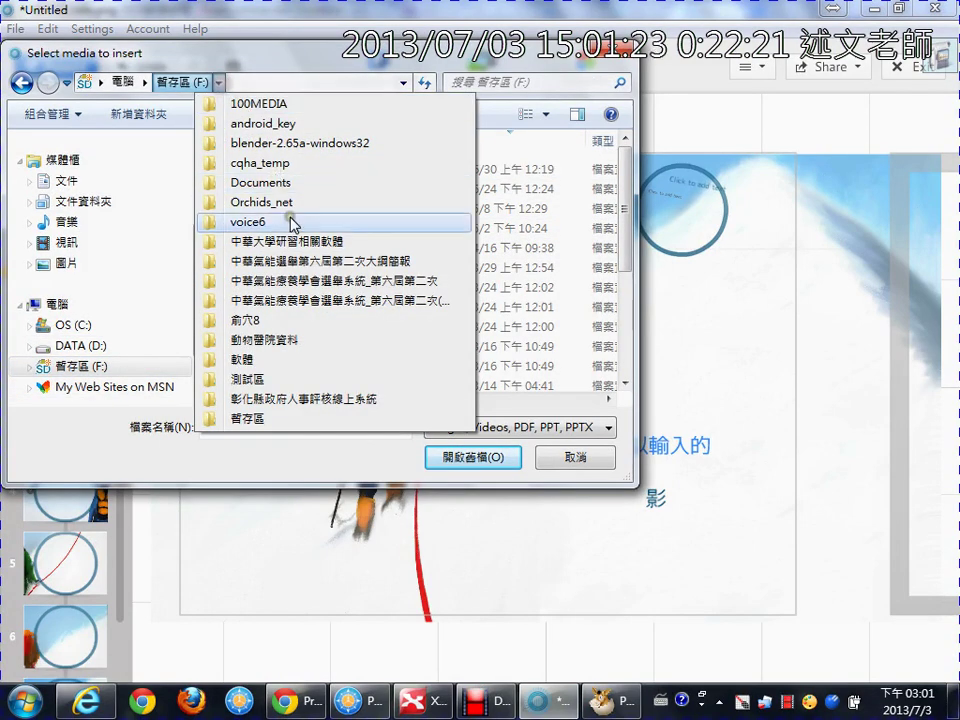
pyautogui.click(285, 427)
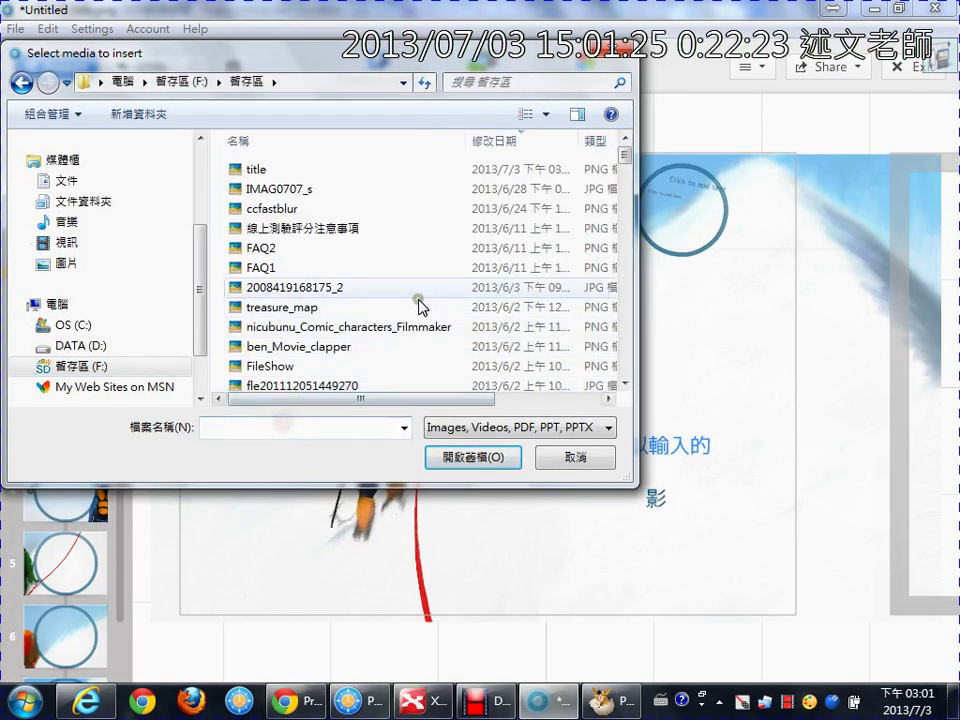
pyautogui.click(286, 172)
pyautogui.doubleClick(286, 172)
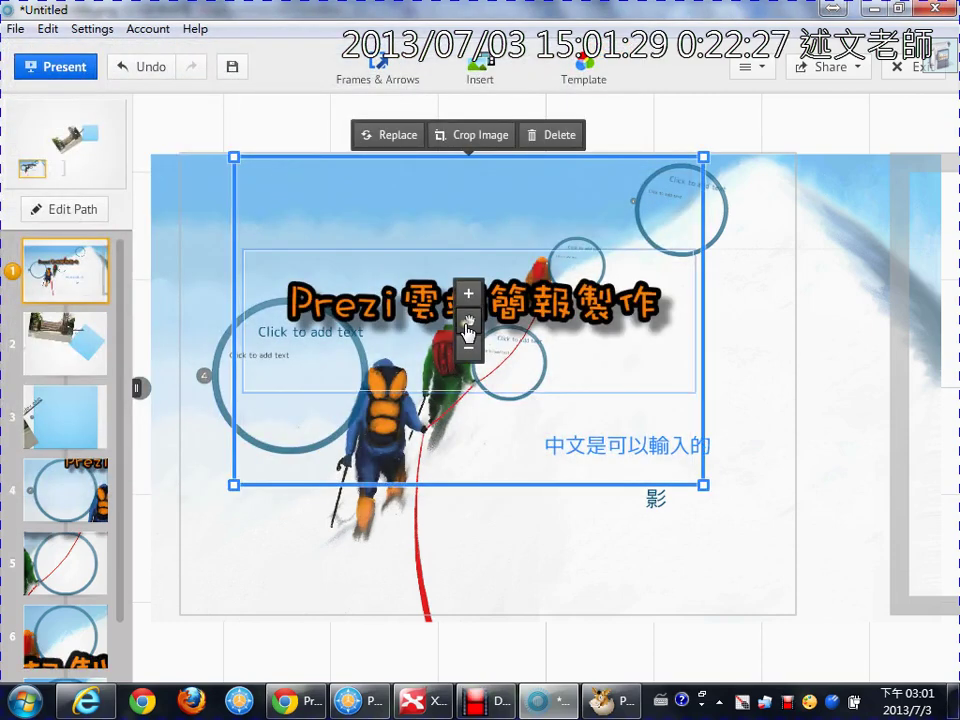
# Move the title image to the lower part of the first frame, below the Chinese sample text, and deselect it
pyautogui.moveTo(468, 320); pyautogui.dragTo(620, 268)
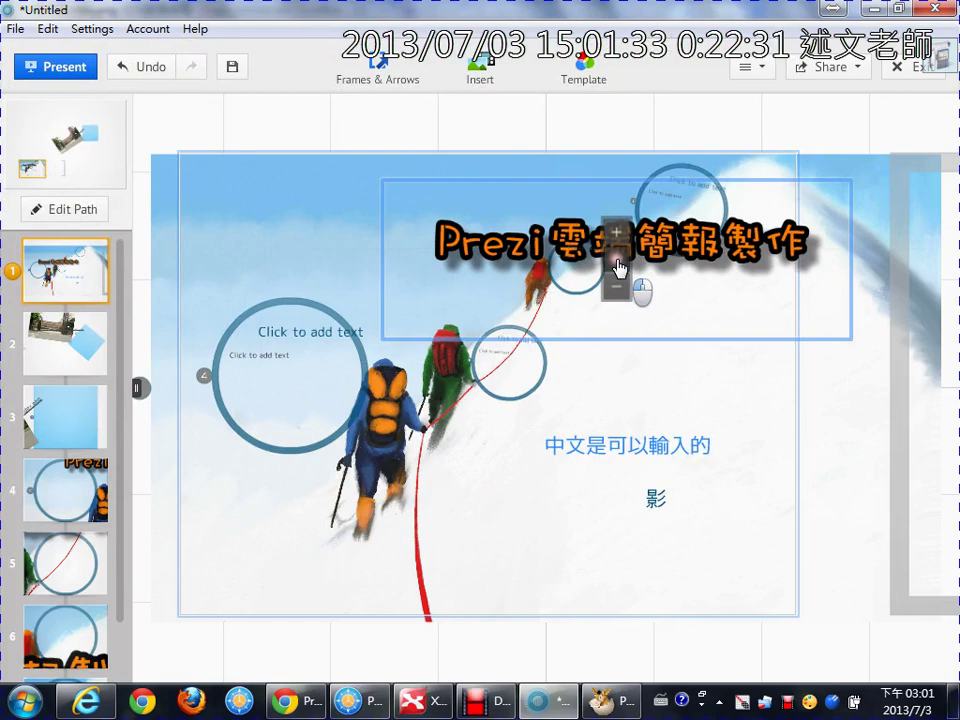
pyautogui.moveTo(619, 268); pyautogui.dragTo(547, 545)
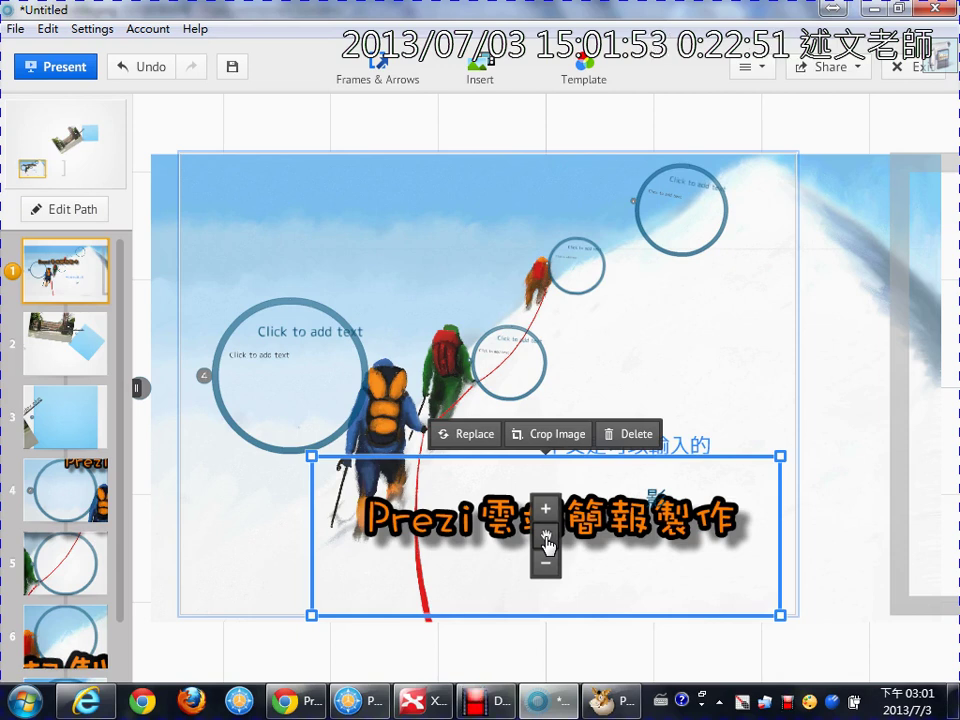
pyautogui.click(536, 136)
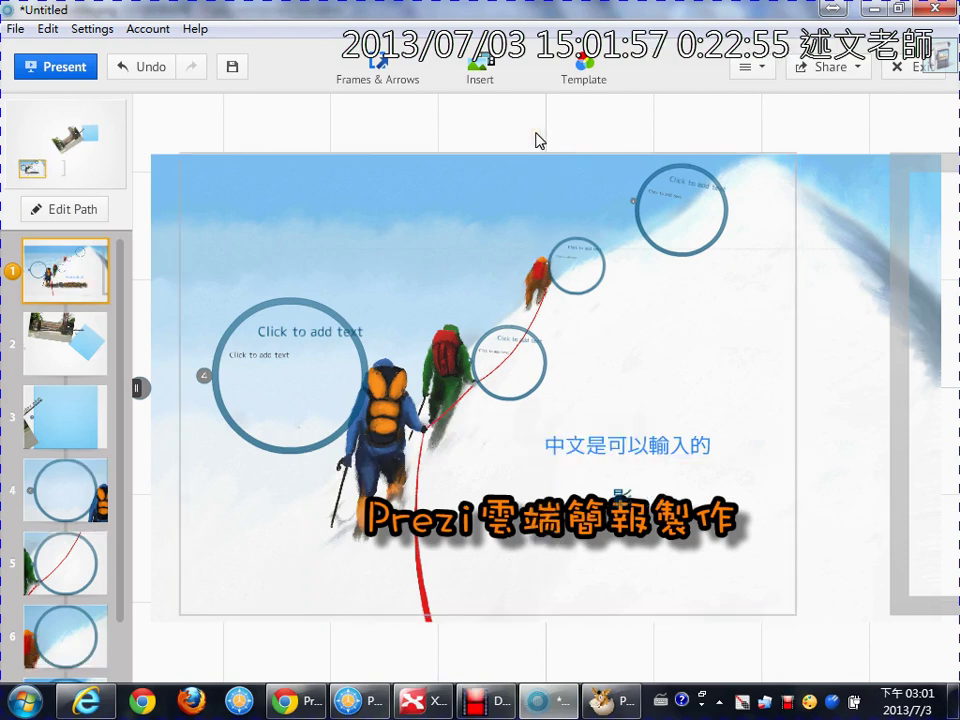
# Switch to the online Prezi in Chrome, go back to the 一般常用的簡報軟體 section and zoom in on its software pictures
pyautogui.click(306, 707)
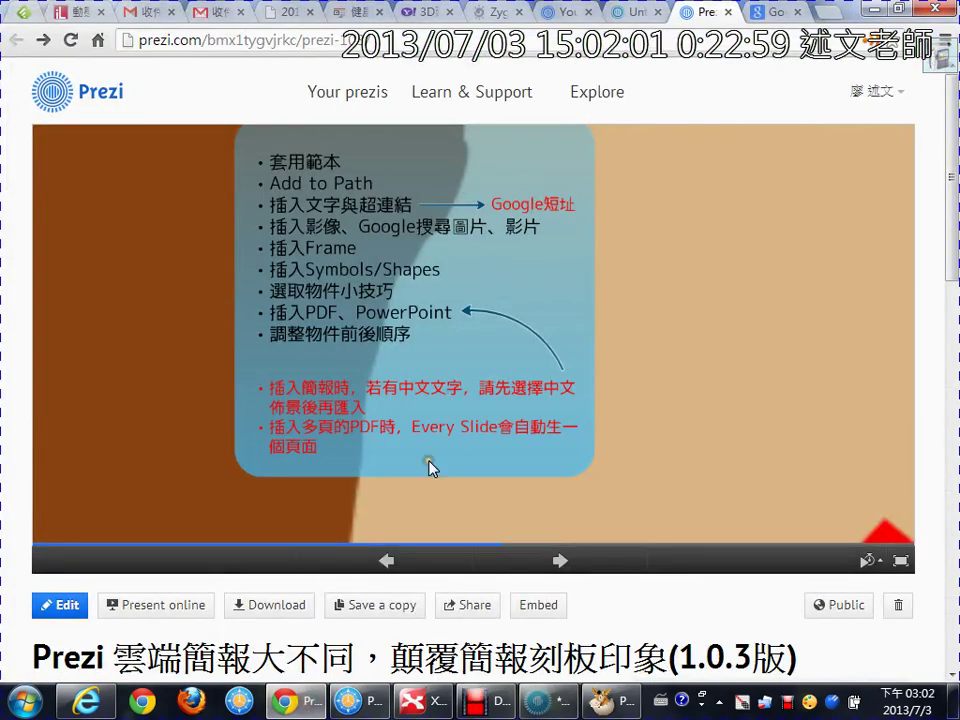
pyautogui.moveTo(505, 545); pyautogui.dragTo(96, 570)
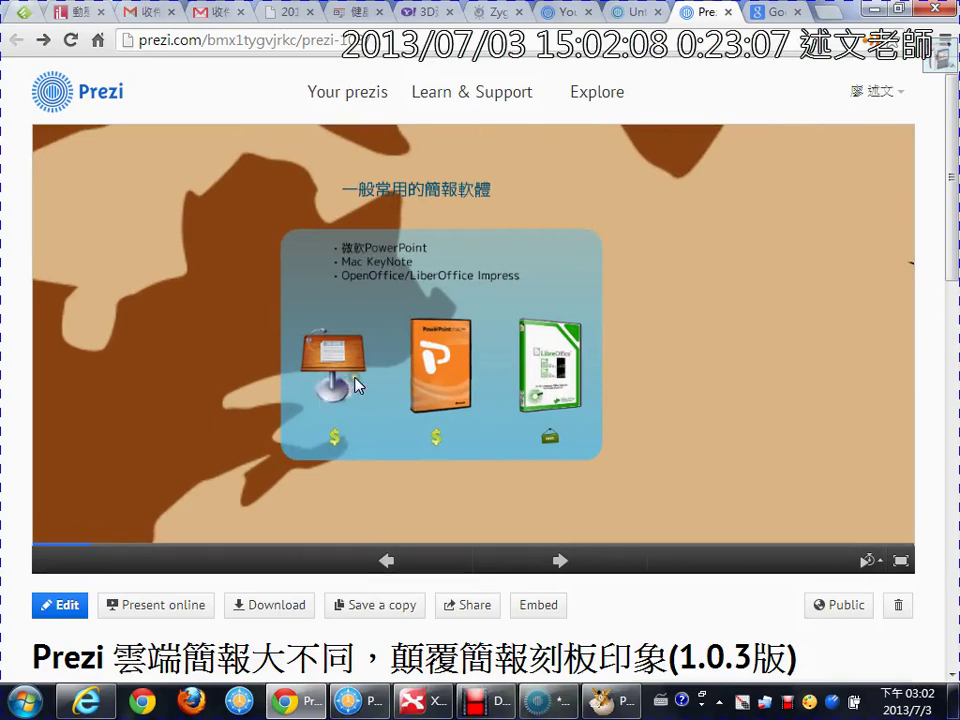
pyautogui.click(358, 385)
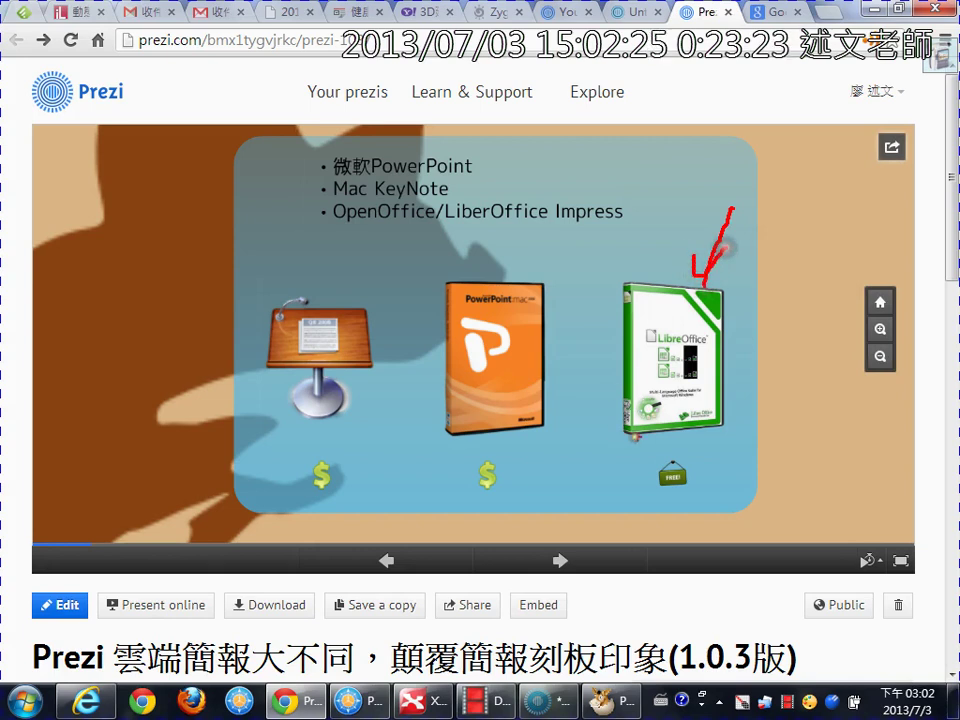
# Draw red crosses beside the LibreOffice and PowerPoint boxes, and clear all screen annotations
pyautogui.moveTo(626, 462); pyautogui.dragTo(660, 440)
pyautogui.moveTo(538, 444); pyautogui.dragTo(513, 476)
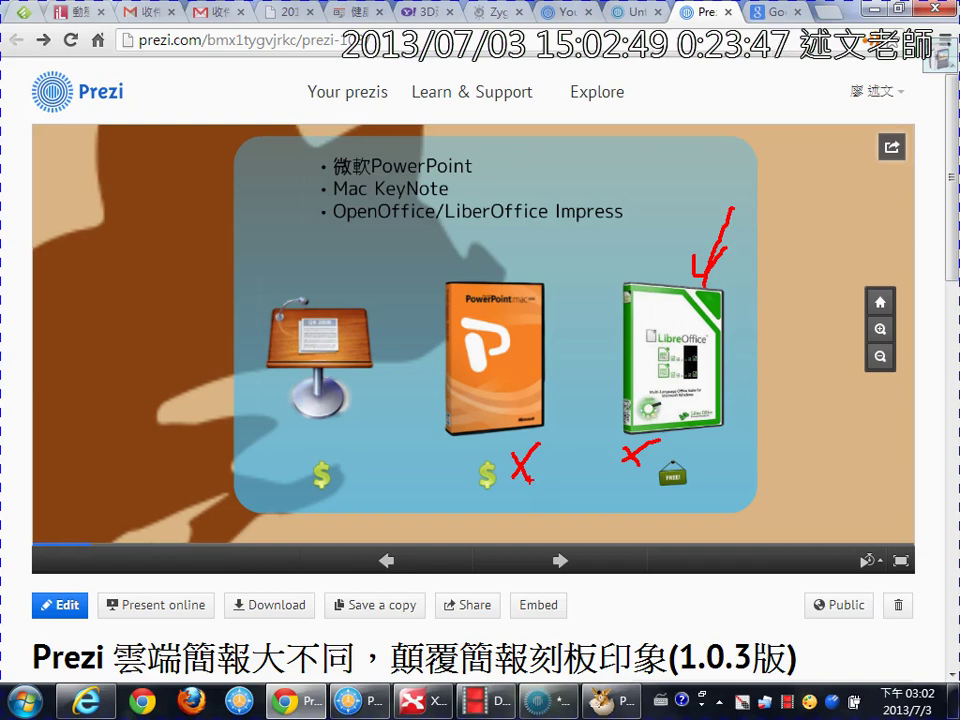
pyautogui.press('Escape')
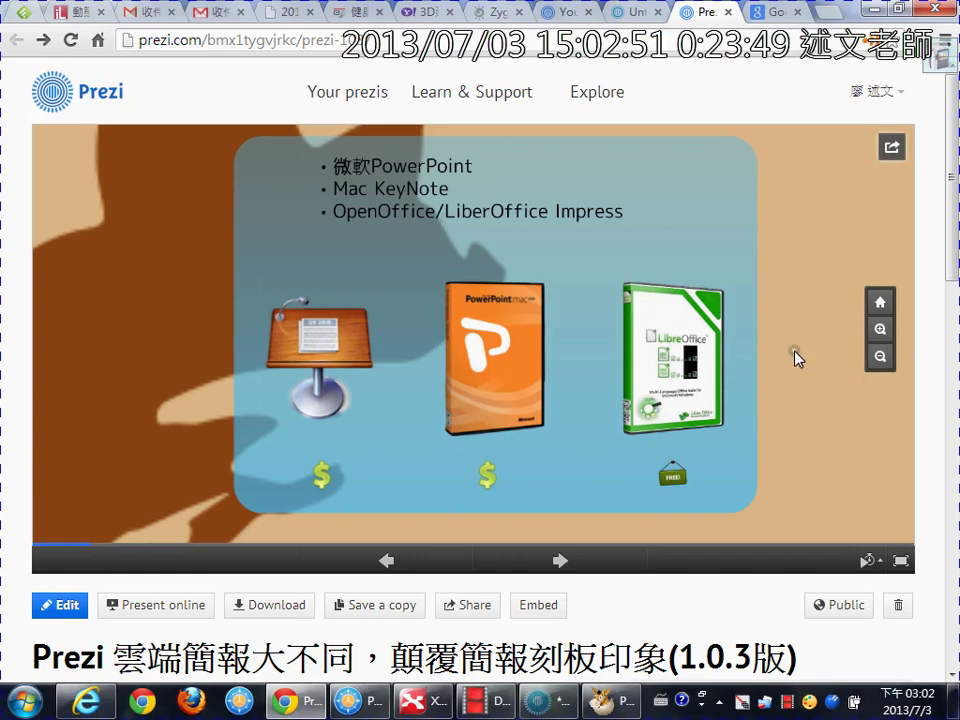
# In FreeCommander, open the Clipping Magic text file from the parent folder, copy its web address and close the file
pyautogui.click(366, 708)
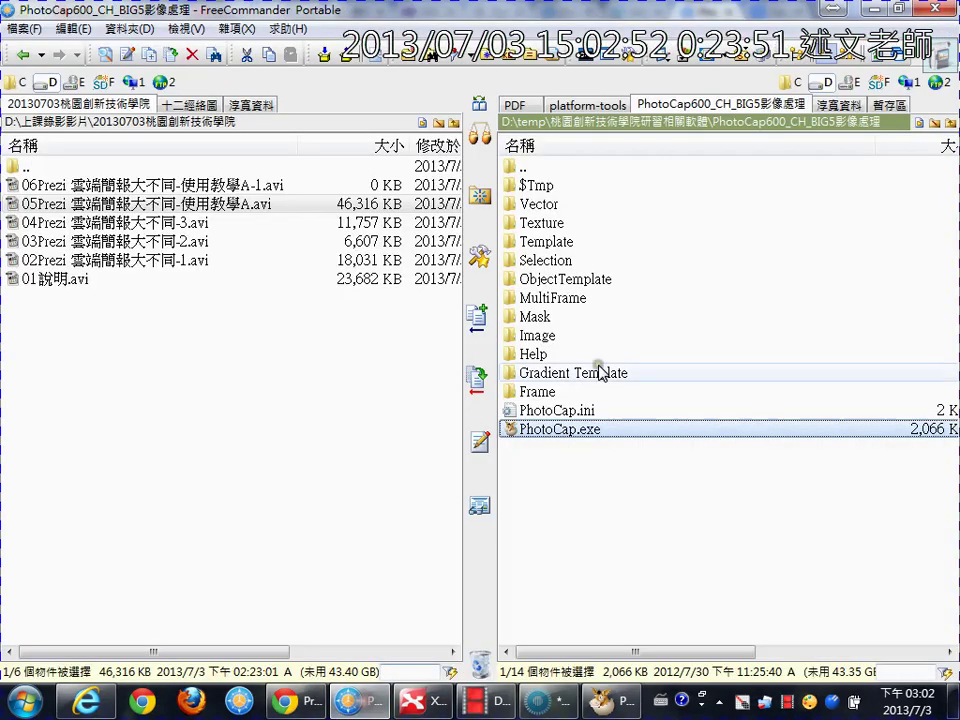
pyautogui.doubleClick(561, 170)
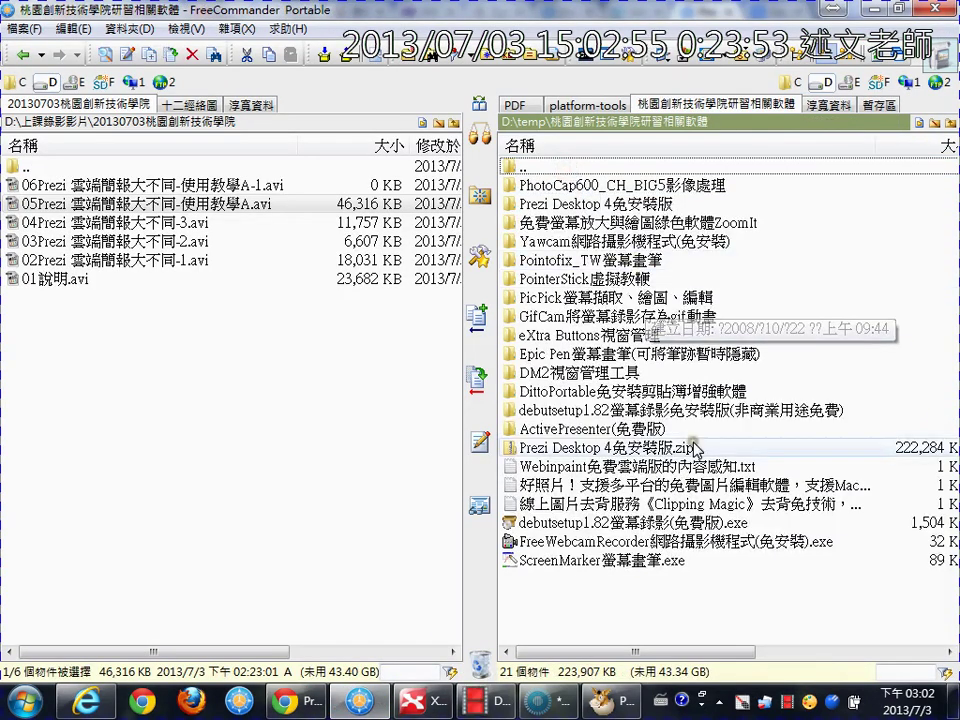
pyautogui.hotkey('ctrl', '1')
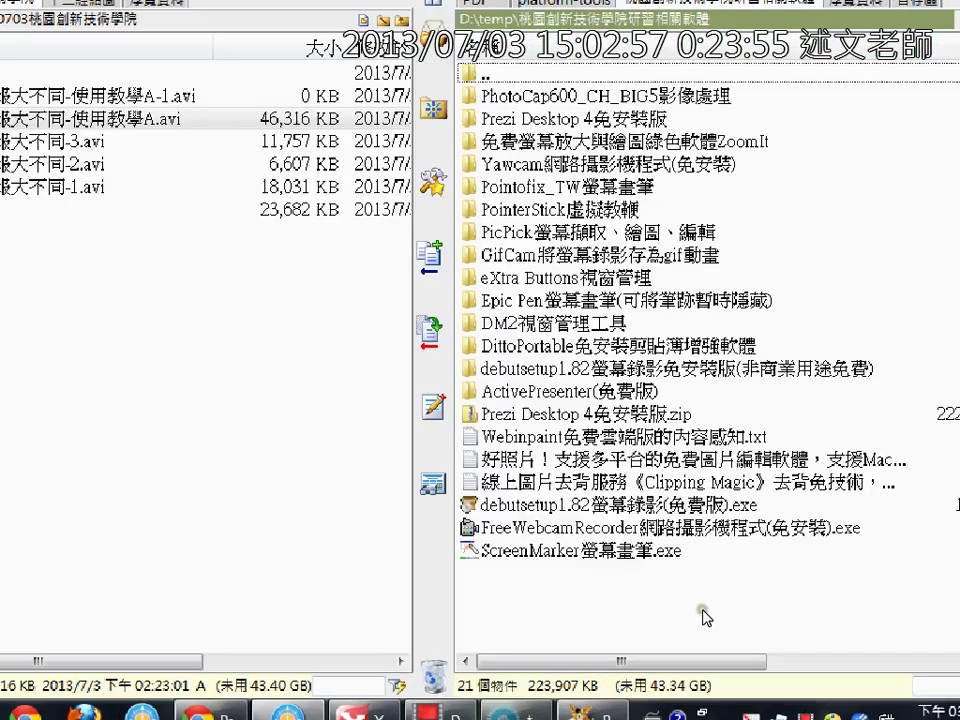
pyautogui.moveTo(295, 374)
pyautogui.mouseDown()
pyautogui.moveTo(381, 407)
pyautogui.moveTo(814, 439)
pyautogui.moveTo(920, 425)
pyautogui.mouseUp()
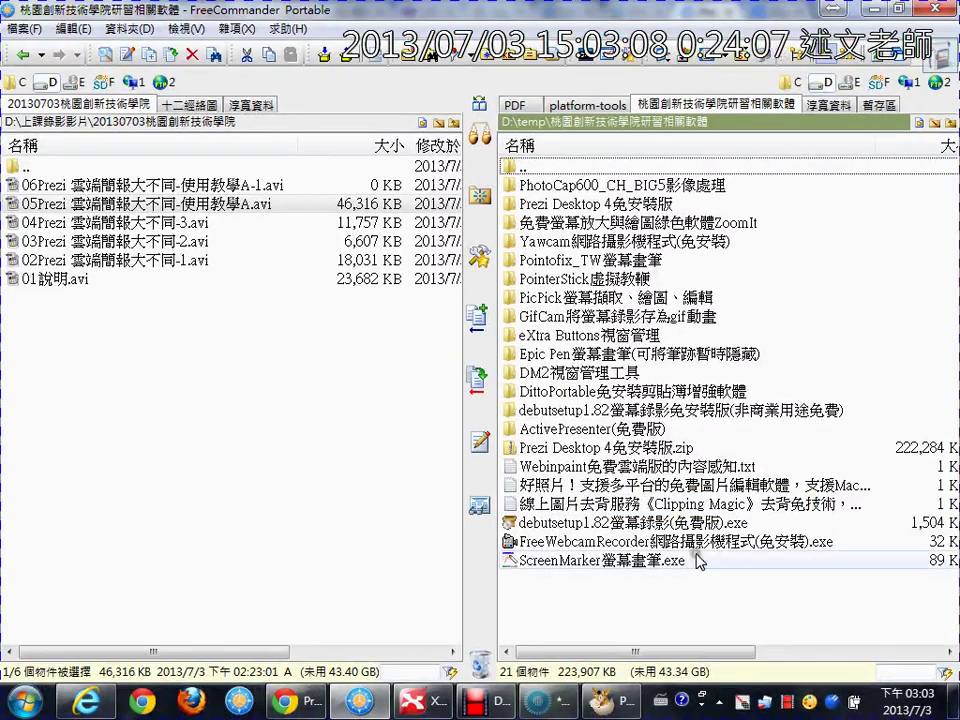
pyautogui.doubleClick(697, 503)
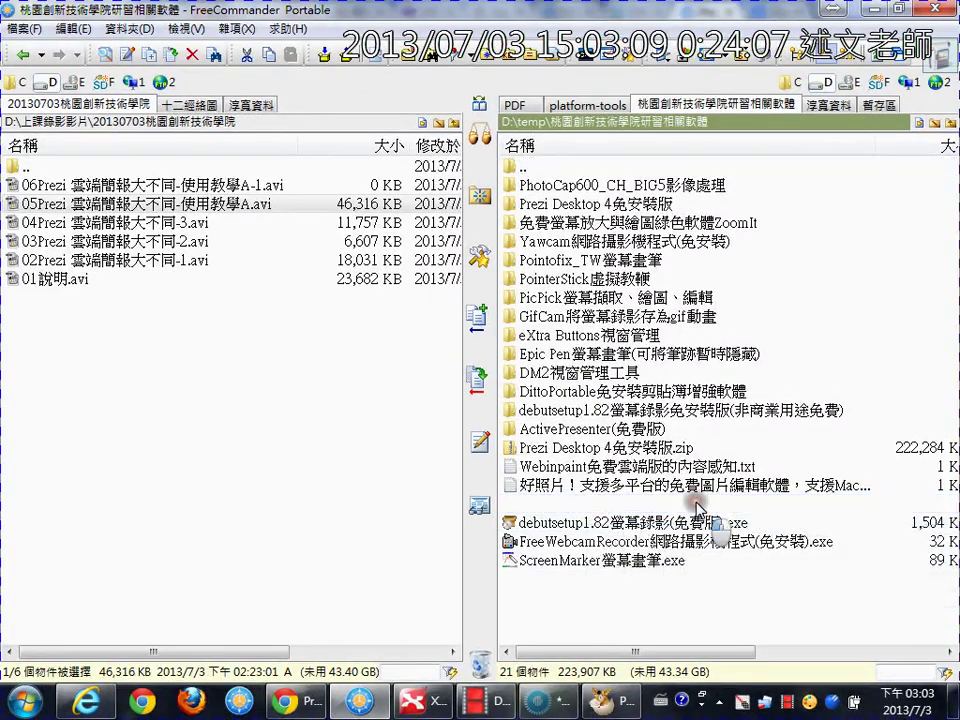
pyautogui.hotkey('ctrl', 'a')
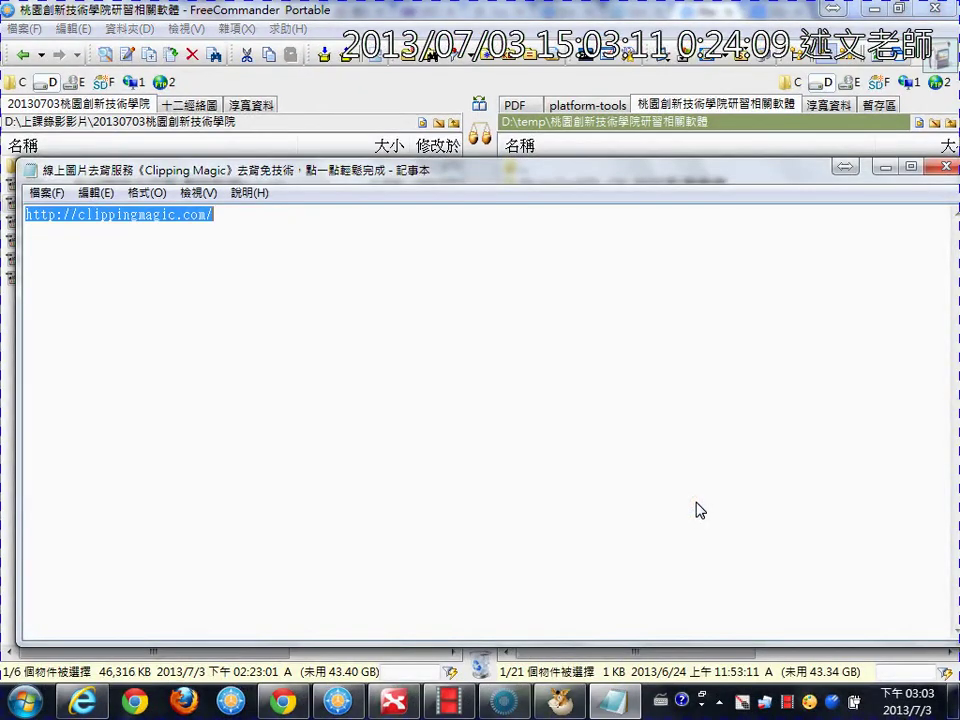
pyautogui.click(944, 167)
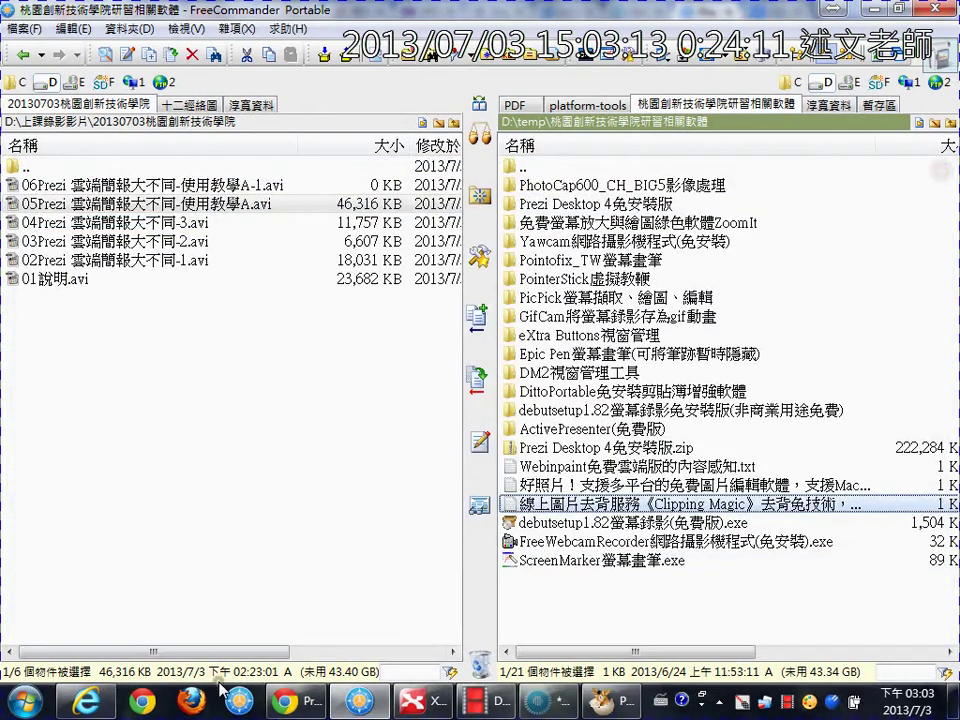
# Switch to Chrome and load clippingmagic.com in the Google tab
pyautogui.click(333, 680)
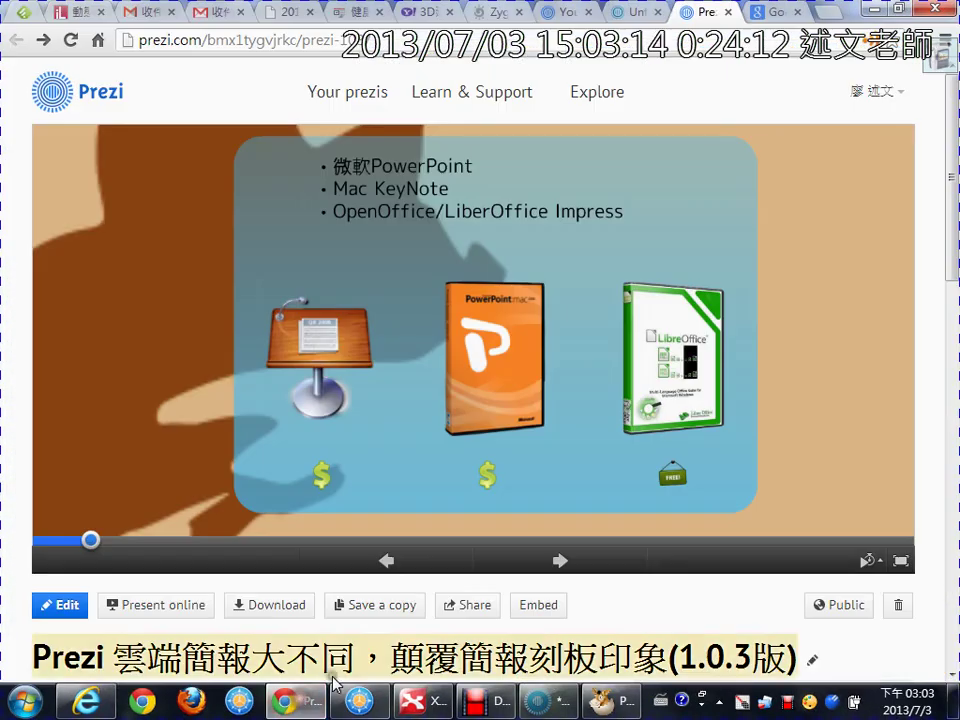
pyautogui.click(780, 12)
pyautogui.press('Return')
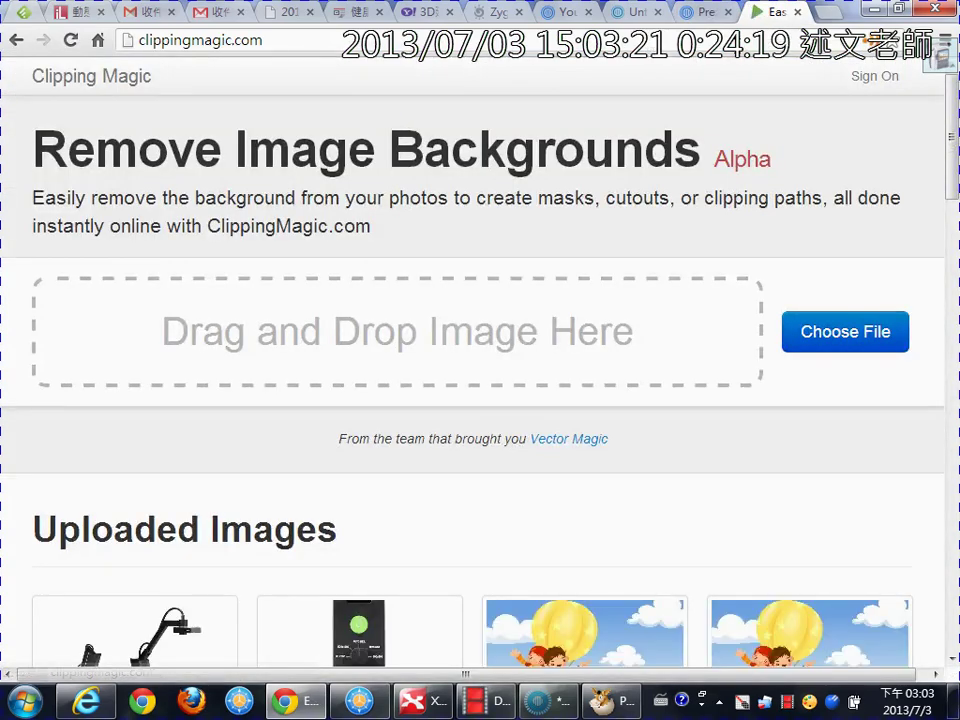
# Open an uploaded hot-air balloon picture in the Clipping Magic editor and dismiss the help overlay
pyautogui.moveTo(952, 115); pyautogui.dragTo(952, 215)
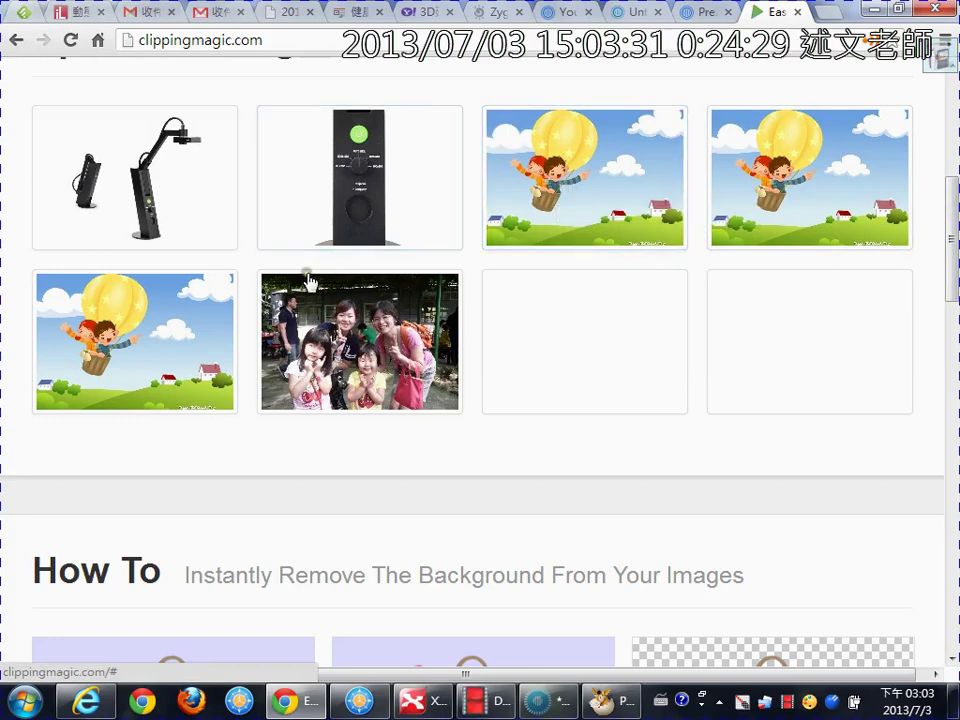
pyautogui.click(624, 176)
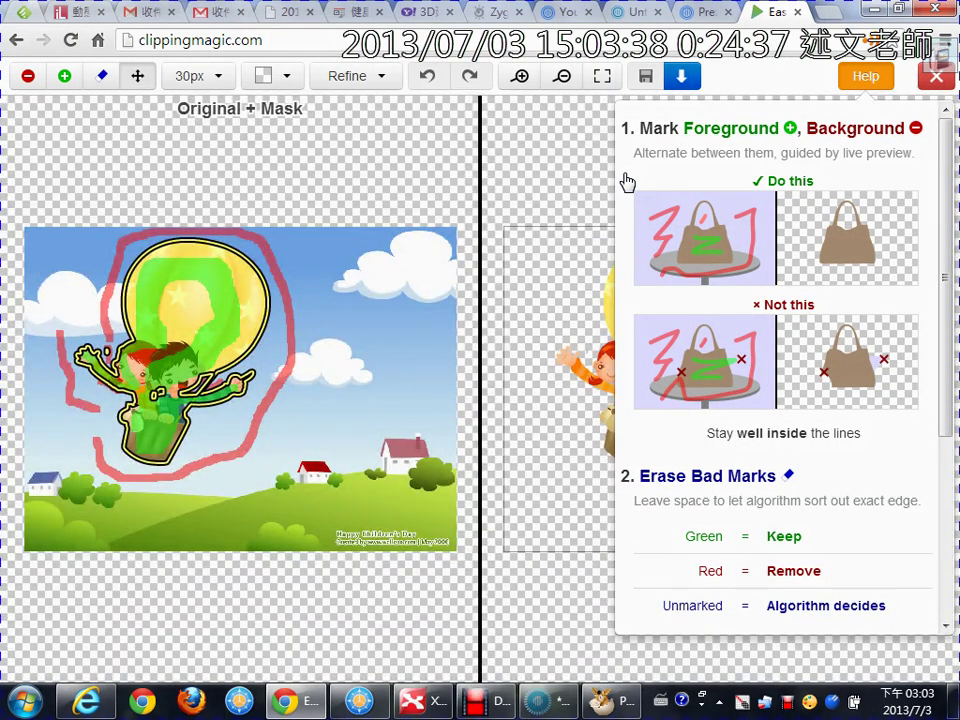
pyautogui.click(627, 181)
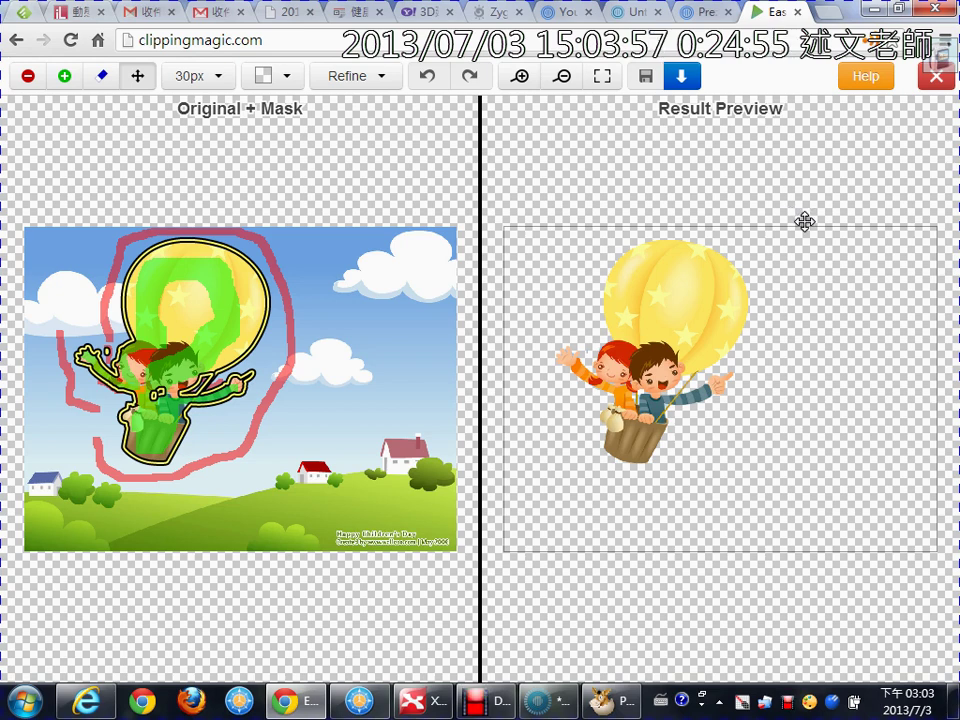
# Open Google Images in a new tab and search for 可樂
pyautogui.click(830, 14)
pyautogui.click(561, 257)
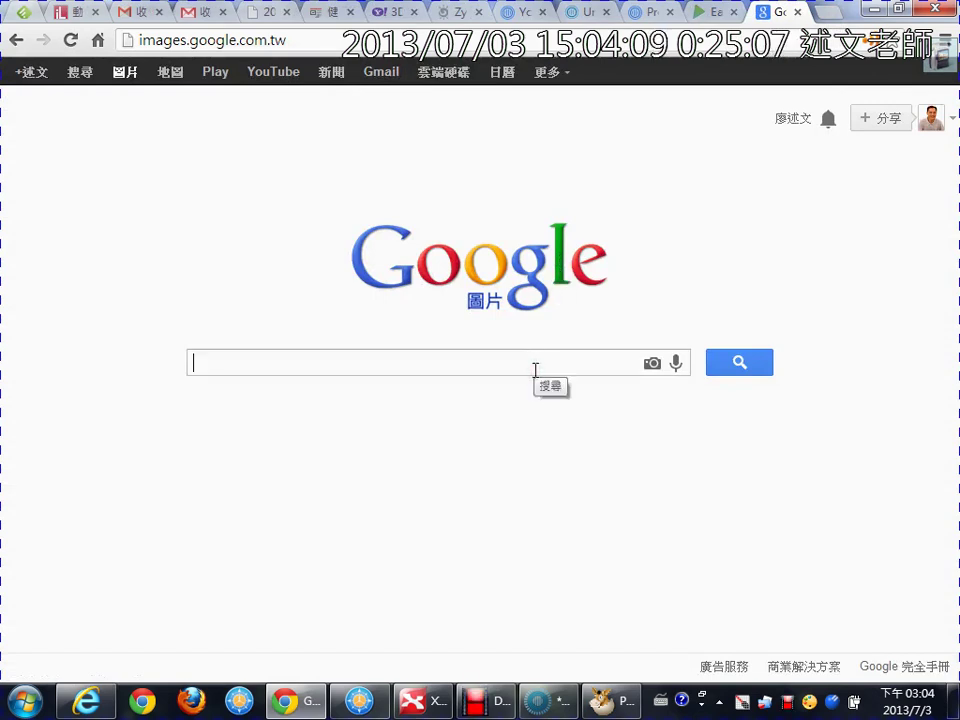
pyautogui.hotkey('ctrl', 'shift')
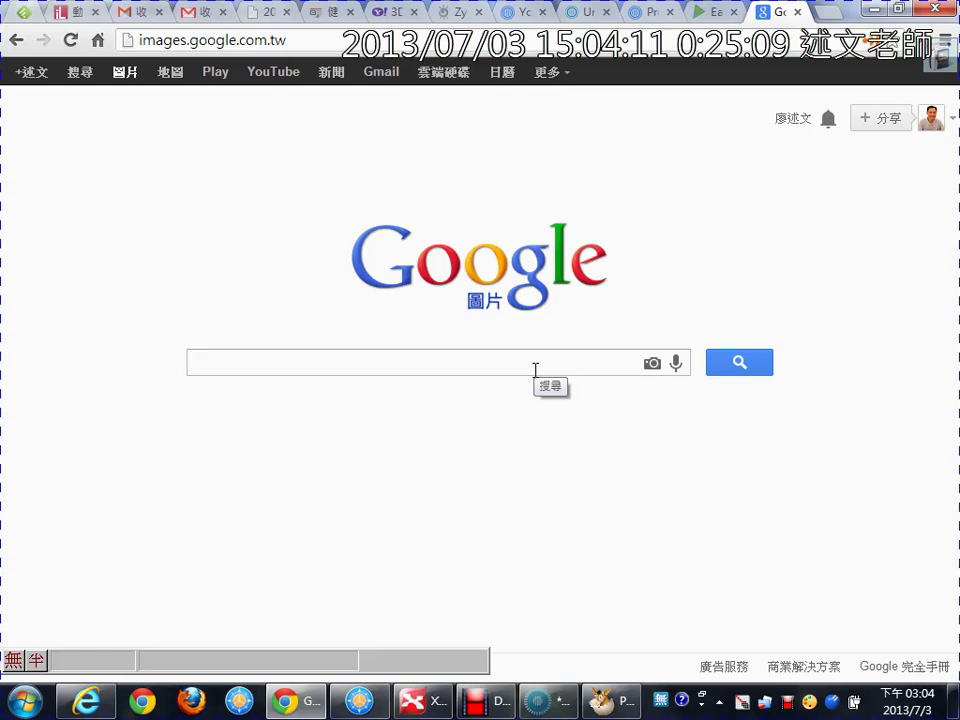
pyautogui.write('tot wpd')
pyautogui.press('BackSpace')
pyautogui.press('BackSpace')
pyautogui.press('BackSpace')
pyautogui.press('BackSpace')
pyautogui.write('to wd')
pyautogui.press('BackSpace')
pyautogui.press('BackSpace')
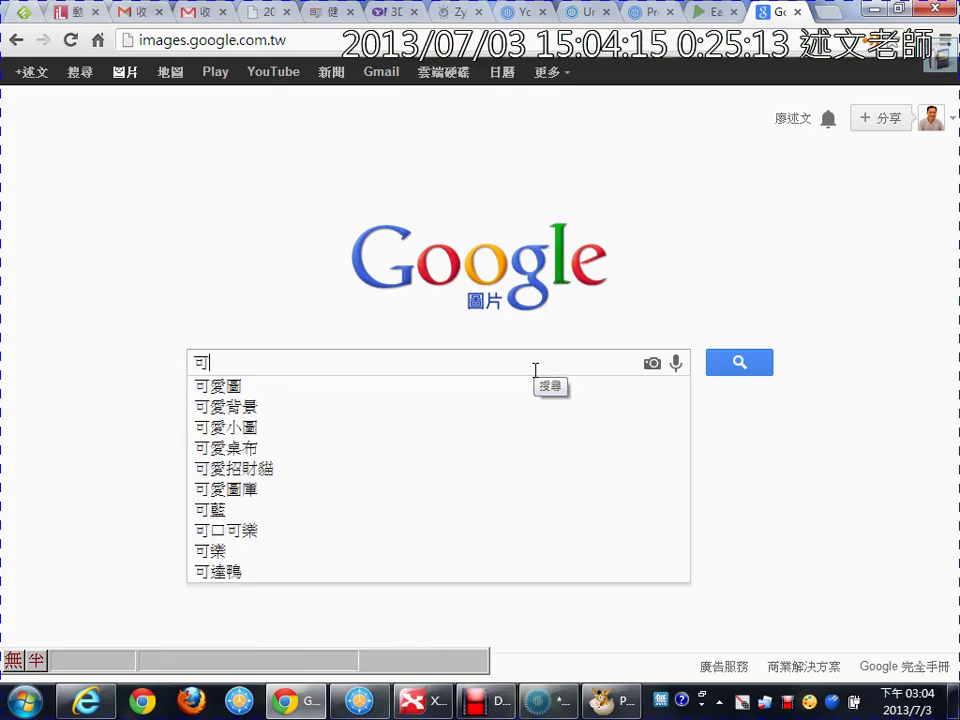
pyautogui.write('wpd')
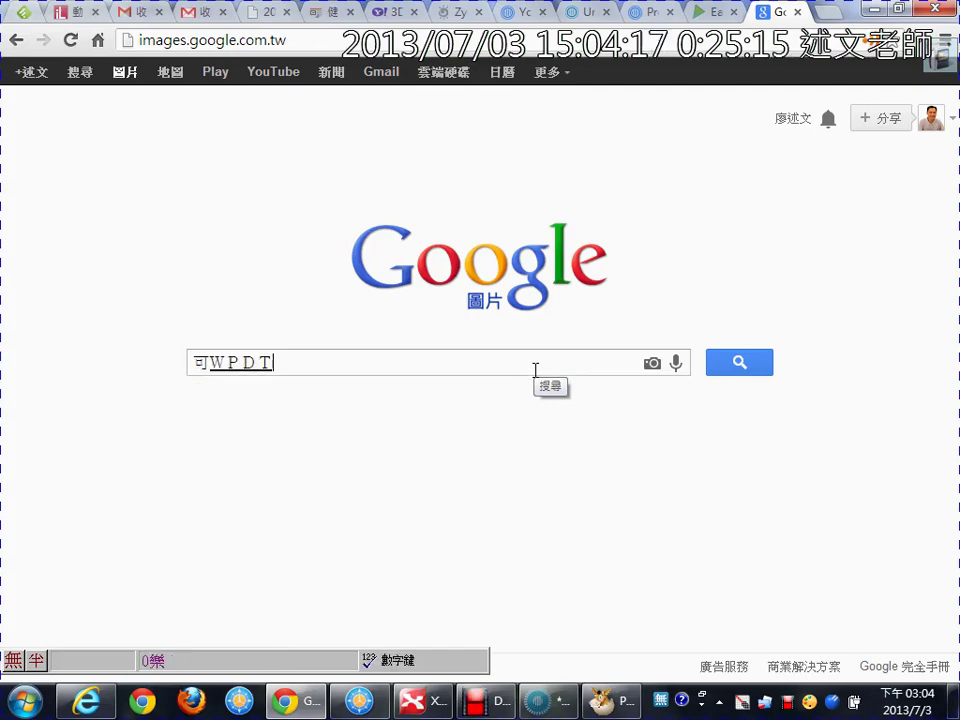
pyautogui.press('space')
pyautogui.press('Return')
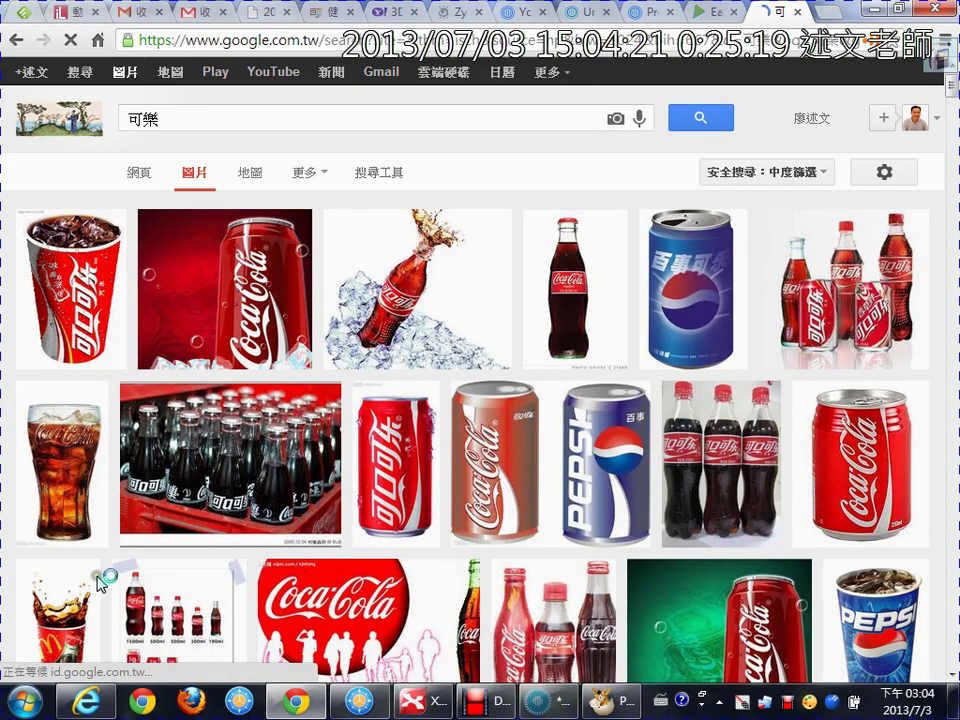
# Preview the Coca-Cola glass bottle picture with the plain white background from the image results
pyautogui.click(580, 277)
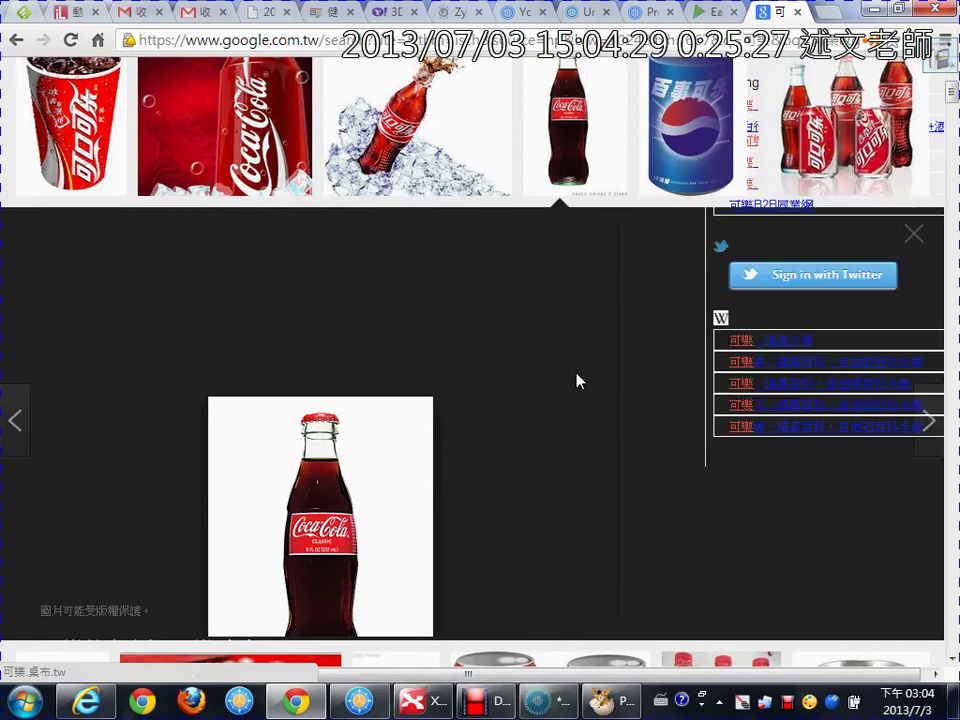
pyautogui.scroll(-2, 540, 317)
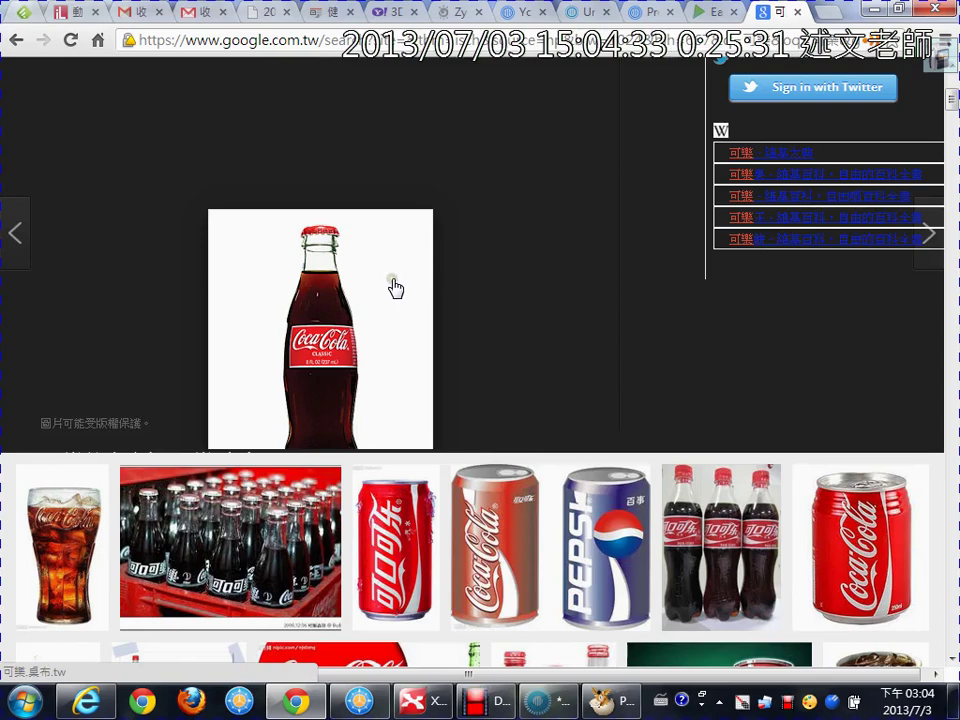
pyautogui.scroll(4, 396, 288)
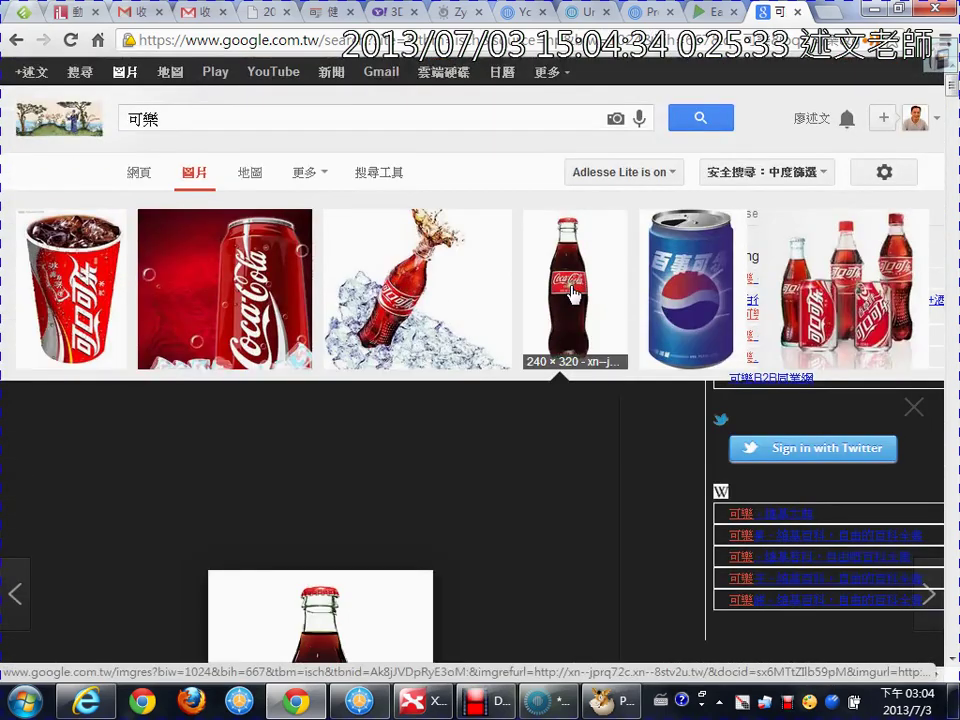
# Search by image with the Coca-Cola glass bottle picture and view all its available sizes
pyautogui.moveTo(572, 293); pyautogui.dragTo(300, 140)
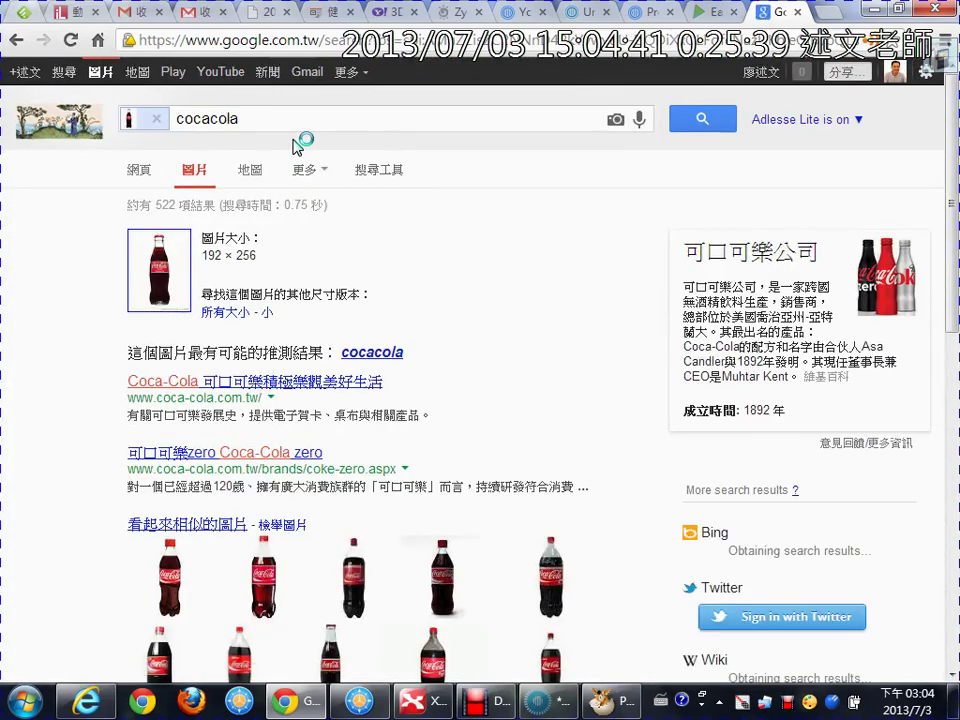
pyautogui.click(236, 314)
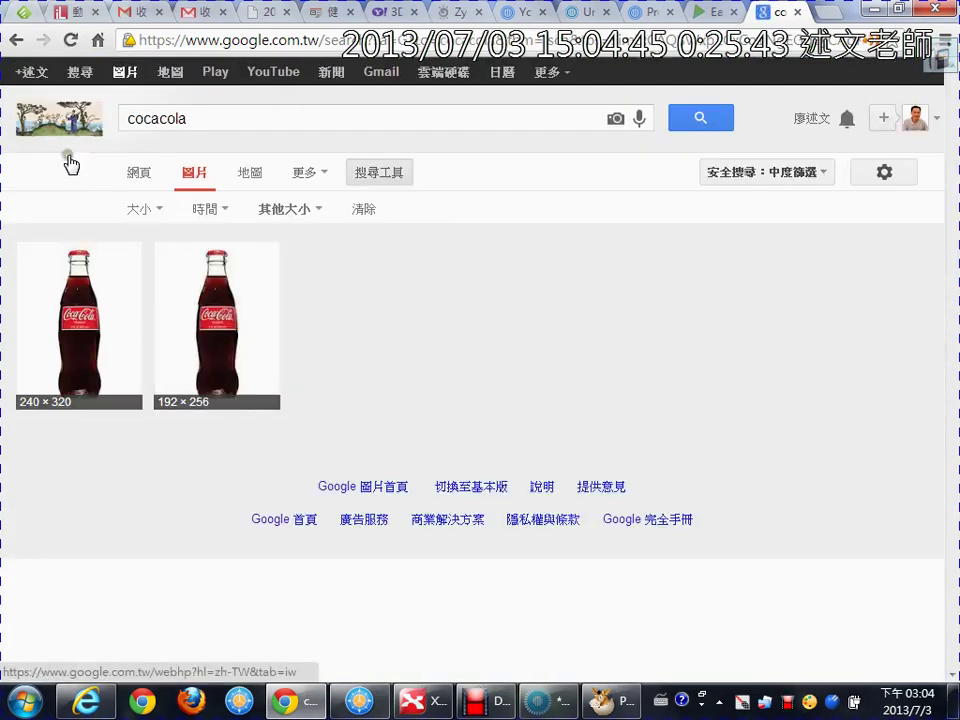
pyautogui.hotkey('alt', 'Left')
# Open the visually similar images for the Coca-Cola bottle and filter them to medium size (中型)
pyautogui.scroll(-2, 300, 380)
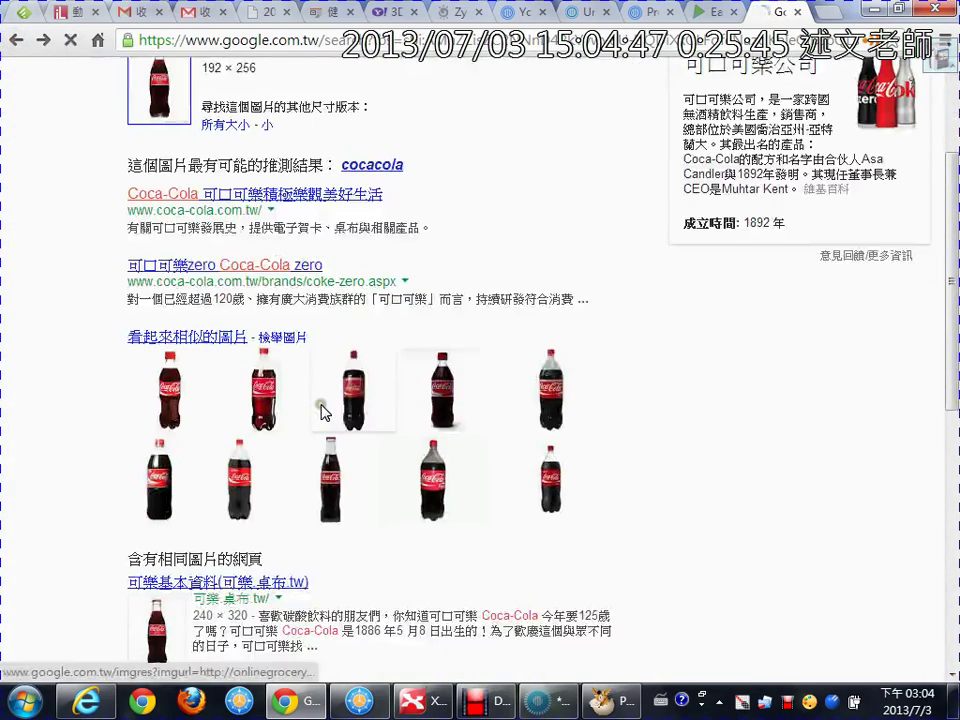
pyautogui.scroll(-1, 322, 412)
pyautogui.click(213, 245)
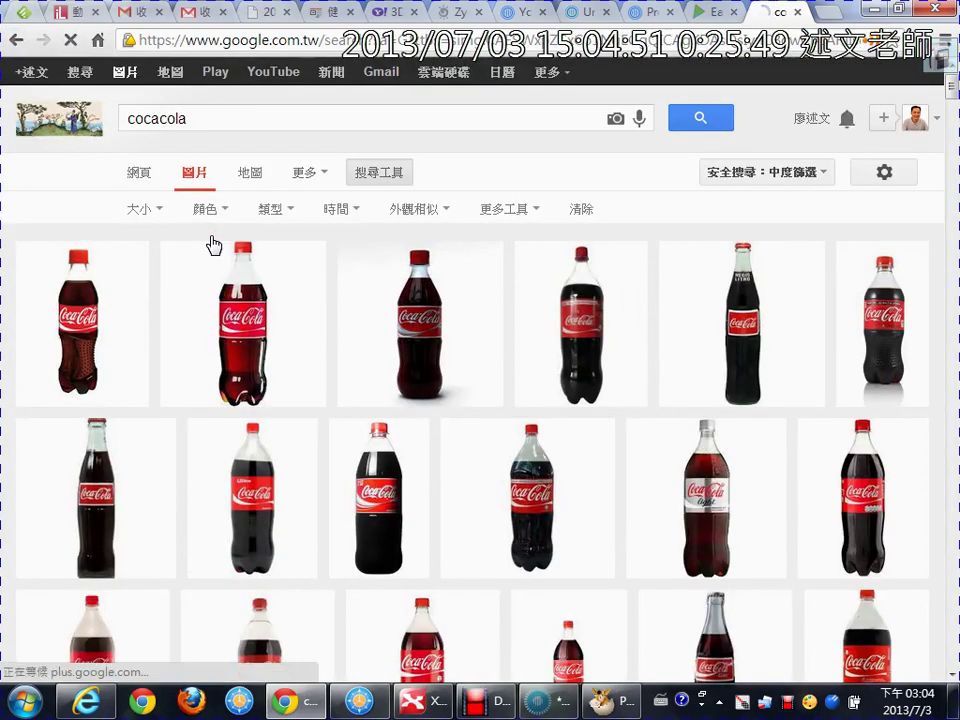
pyautogui.click(384, 174)
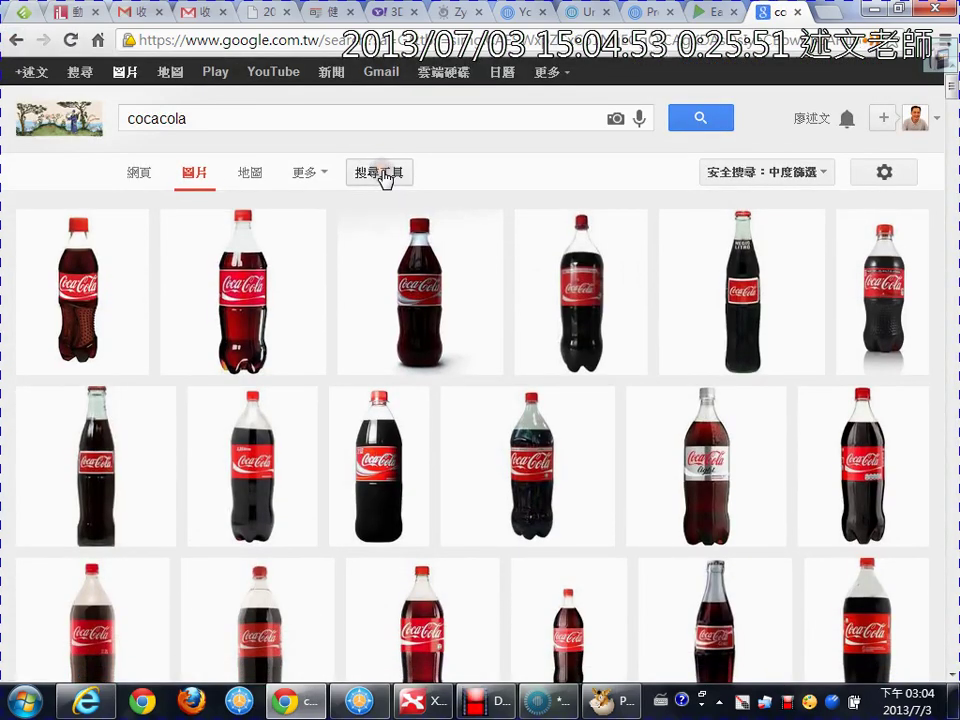
pyautogui.click(384, 175)
pyautogui.click(146, 210)
pyautogui.click(150, 293)
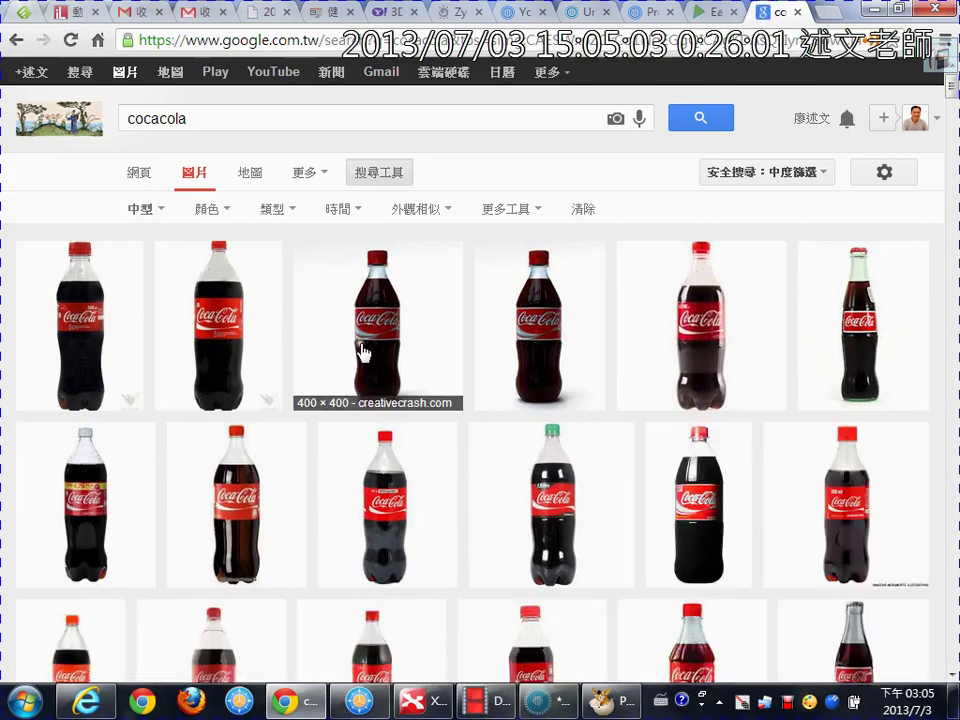
# Preview the 600 × 600 Coca-Cola bottle picture from turbosquid in the filtered image results
pyautogui.moveTo(553, 358); pyautogui.dragTo(540, 350)
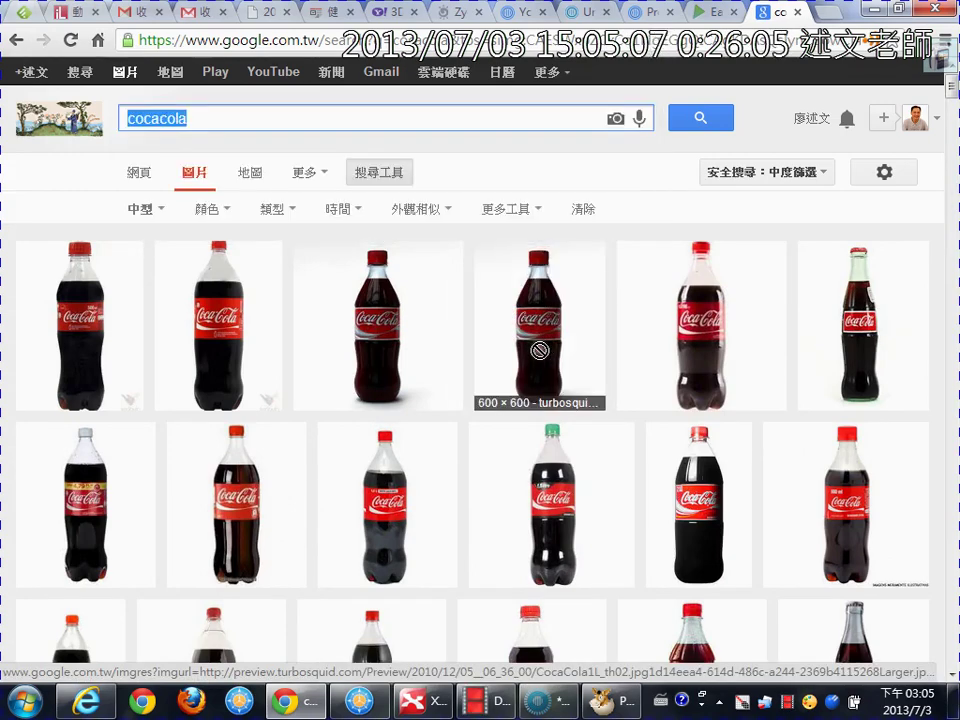
pyautogui.click(540, 350)
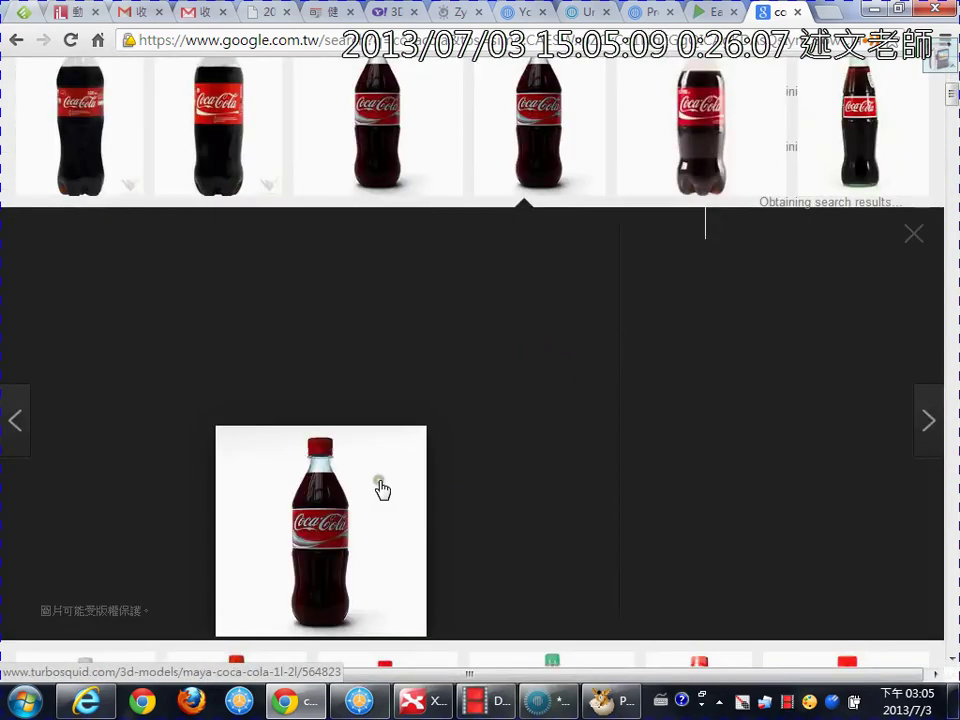
pyautogui.moveTo(767, 436)
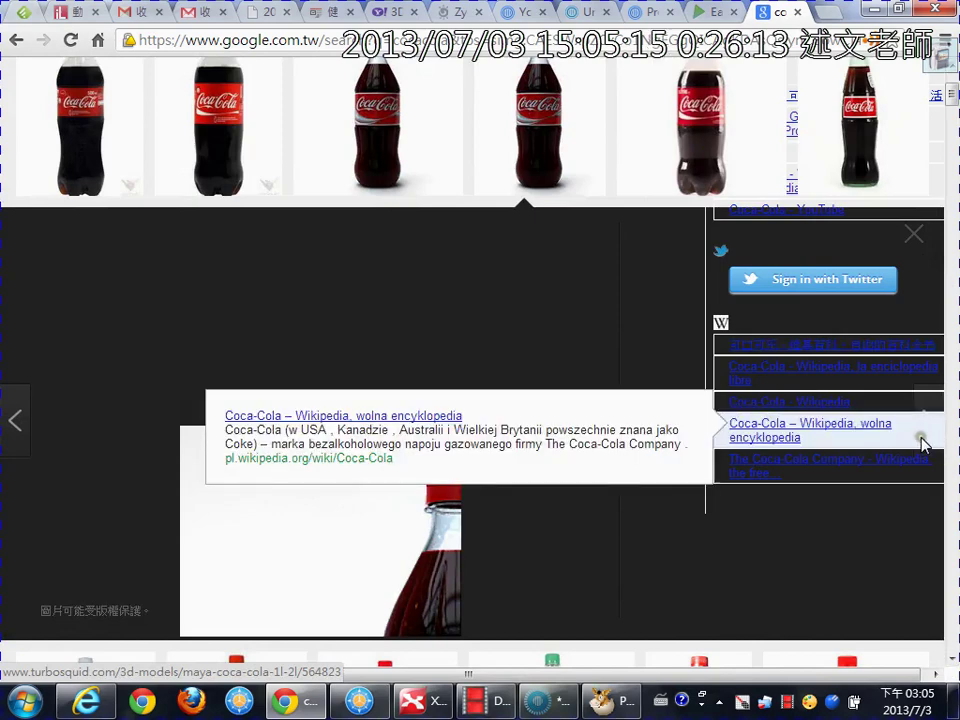
# Save the previewed bottle image as a JPEG named CocaCola in the 暫存區 folder on drive F
pyautogui.rightClick(430, 526)
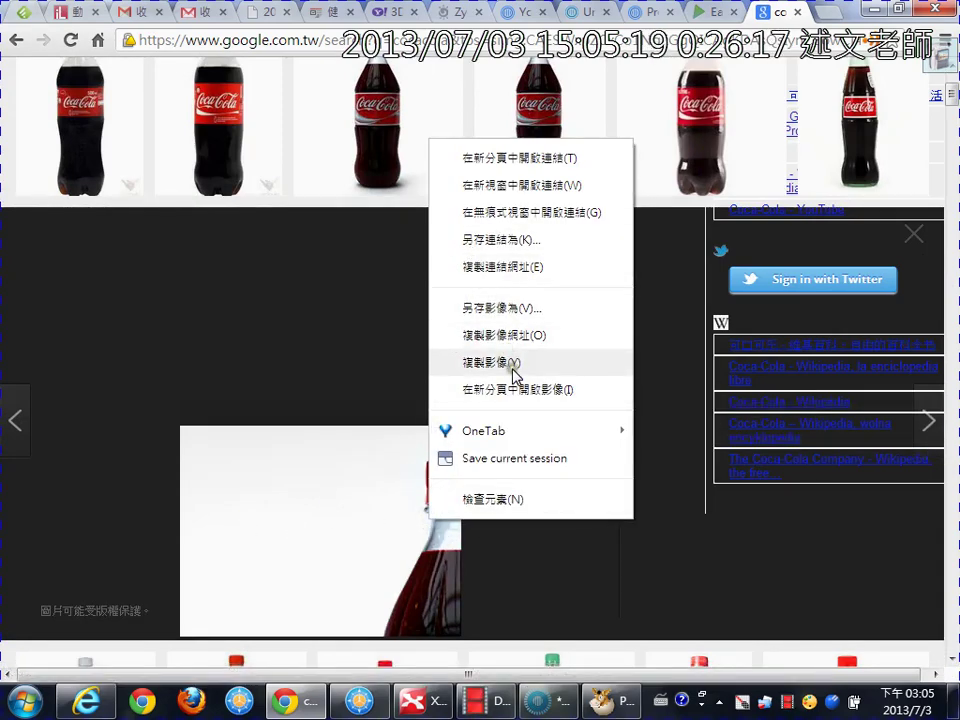
pyautogui.click(530, 310)
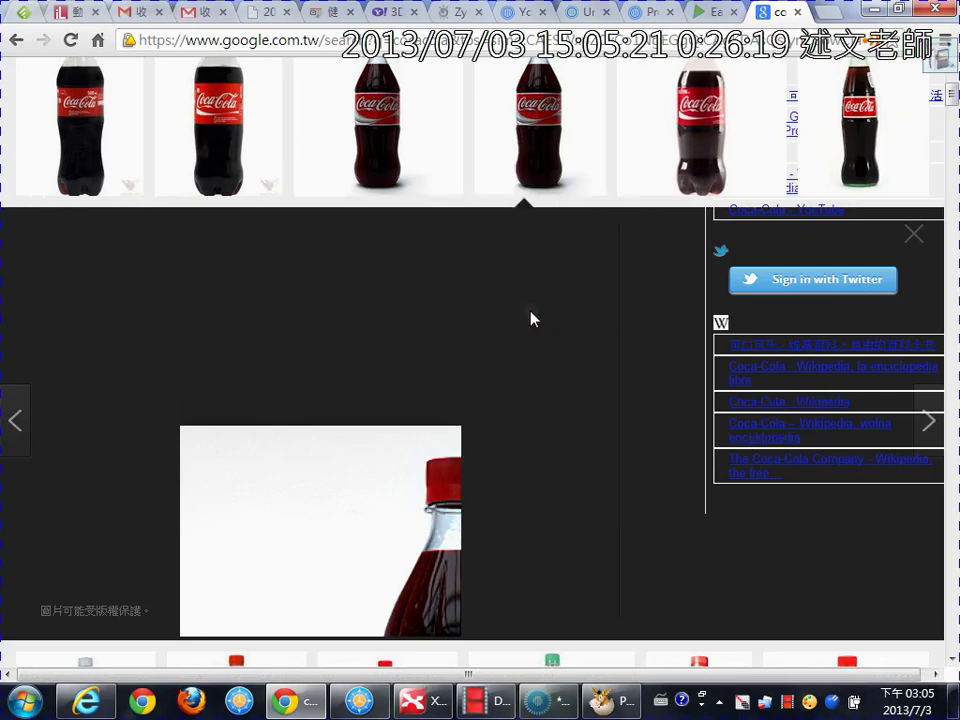
pyautogui.click(530, 319)
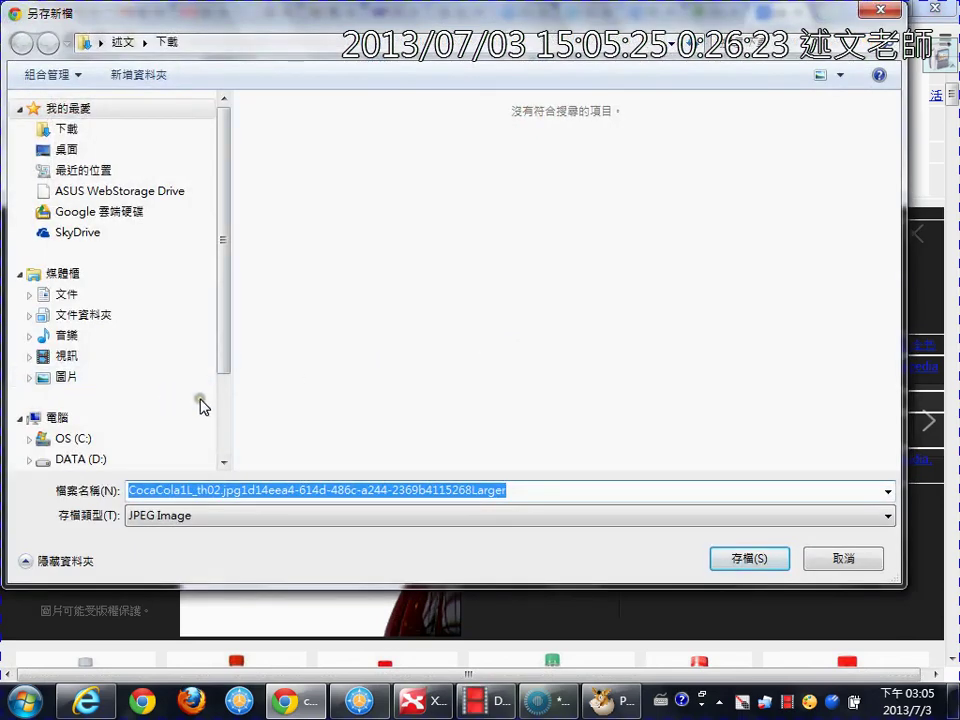
pyautogui.scroll(-2, 223, 420)
pyautogui.click(122, 368)
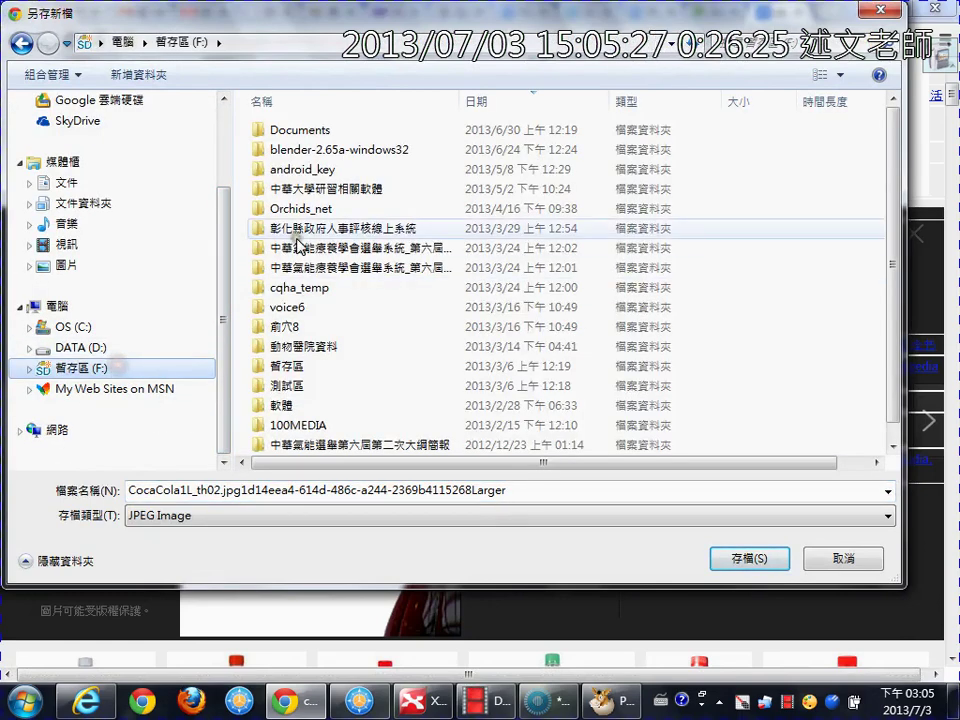
pyautogui.doubleClick(311, 366)
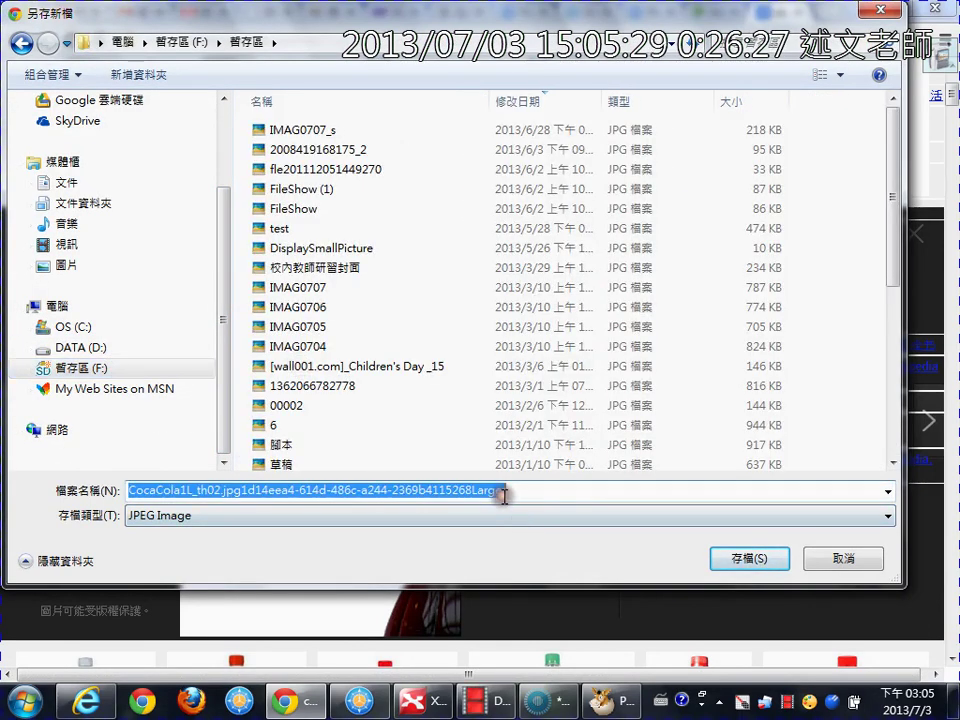
pyautogui.moveTo(528, 490); pyautogui.dragTo(183, 489)
pyautogui.press('BackSpace')
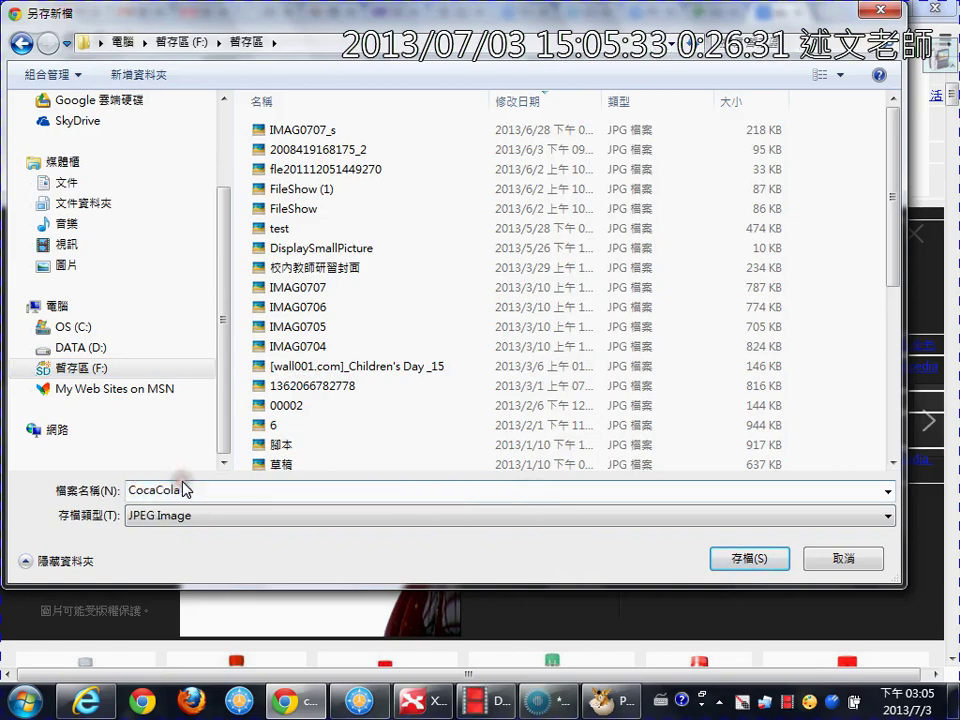
pyautogui.press('Return')
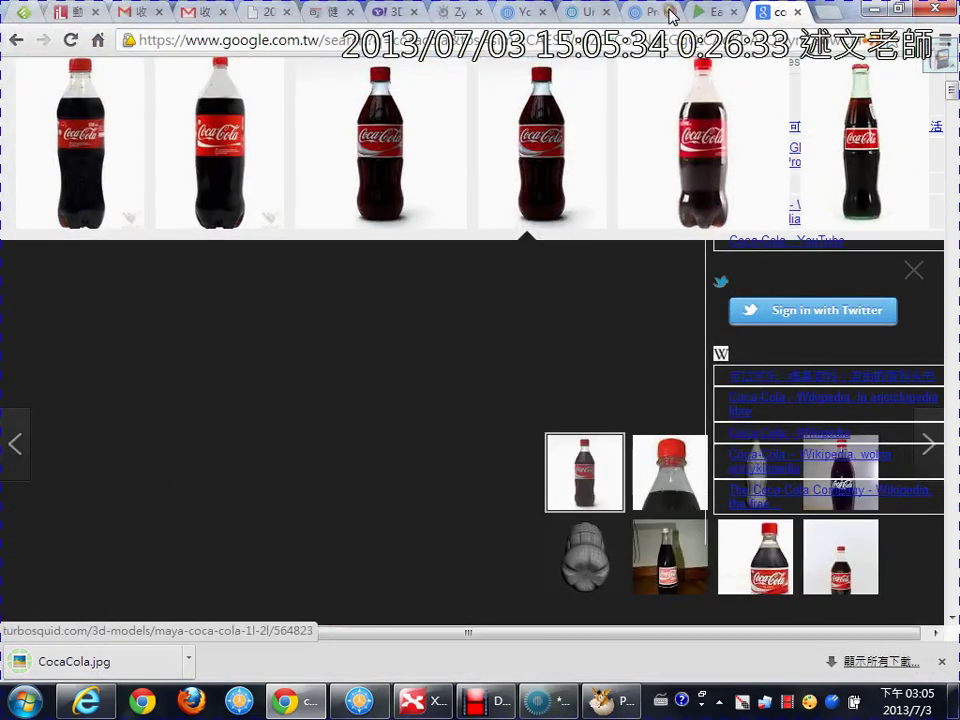
# Close the hot-air balloon picture in Clipping Magic and upload CocaCola.jpg from F:\暫存區 in FreeCommander
pyautogui.click(715, 12)
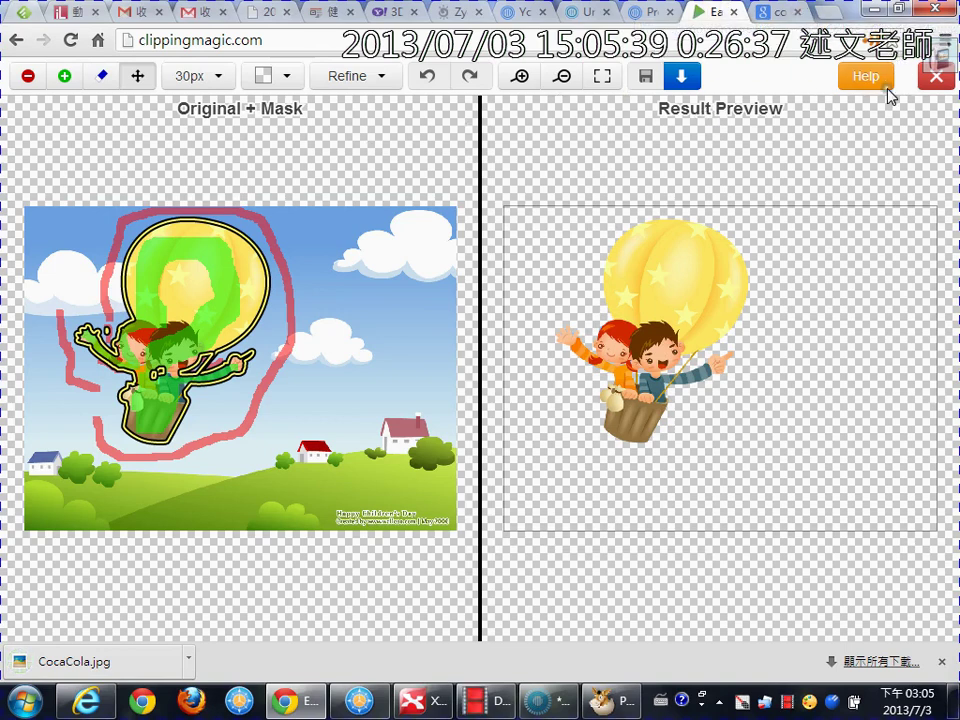
pyautogui.click(930, 80)
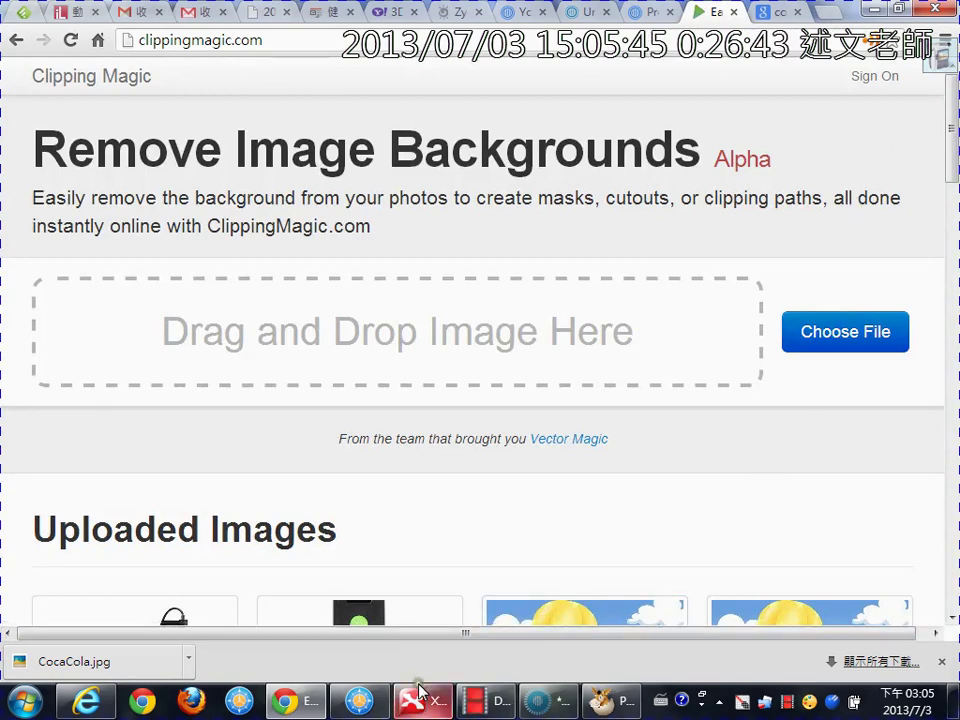
pyautogui.click(359, 700)
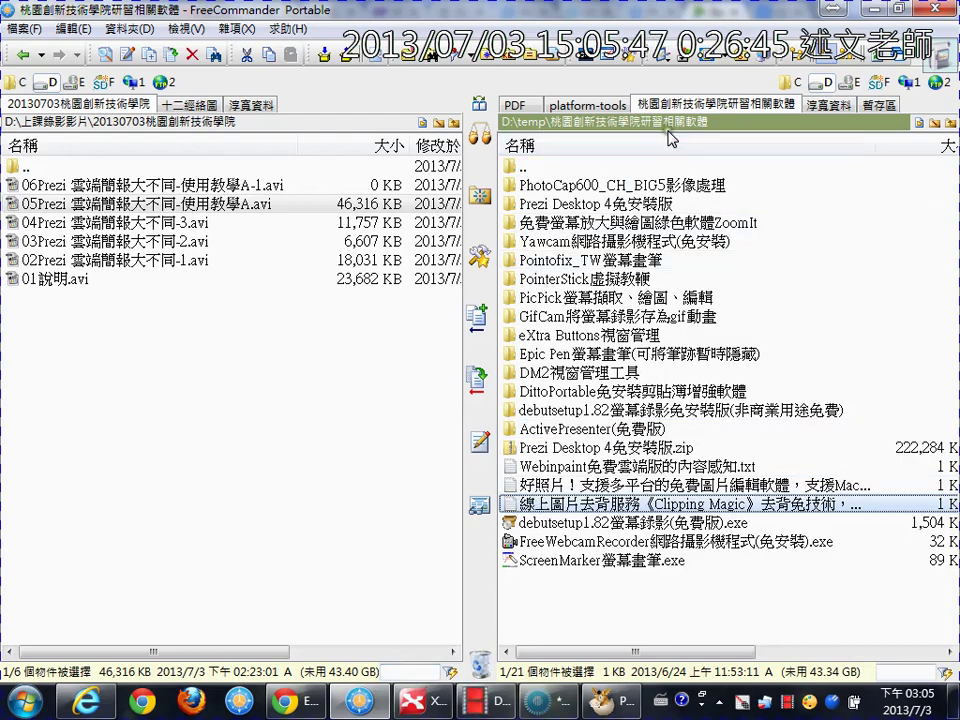
pyautogui.click(880, 104)
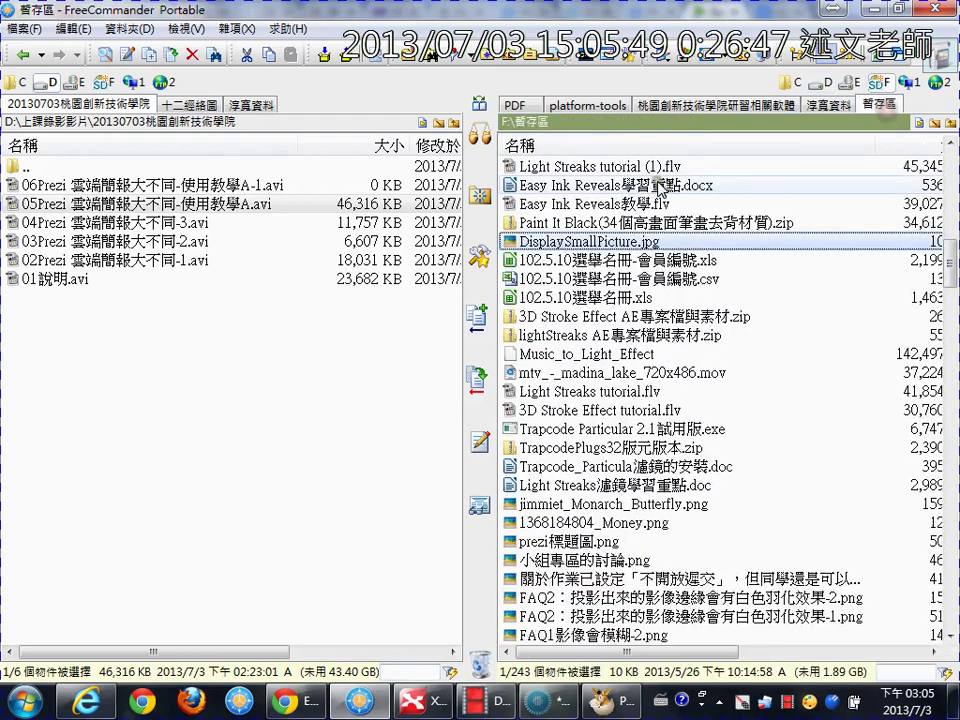
pyautogui.scroll(8, 940, 190)
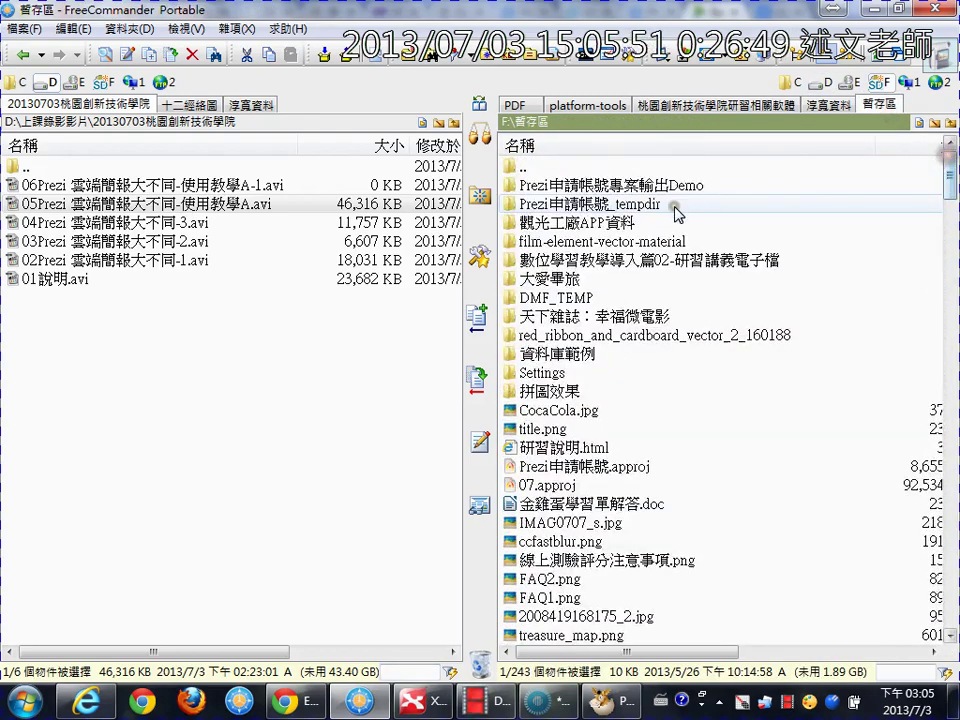
pyautogui.moveTo(590, 420); pyautogui.dragTo(396, 337)
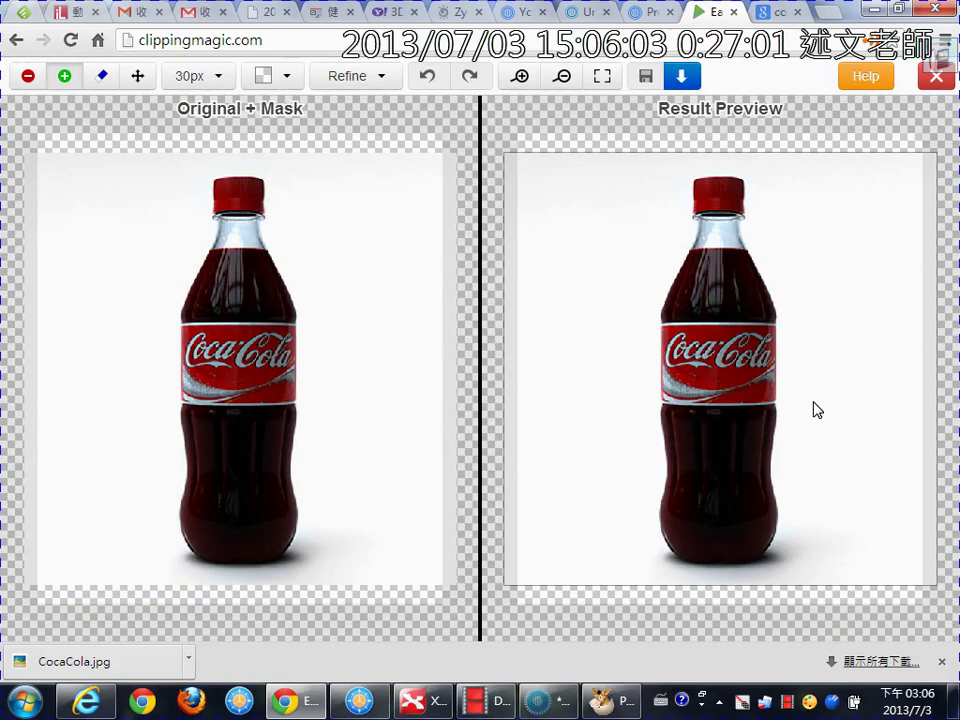
# Mark the bottle as foreground with a vertical green stroke from the cap down to near the base
pyautogui.click(138, 78)
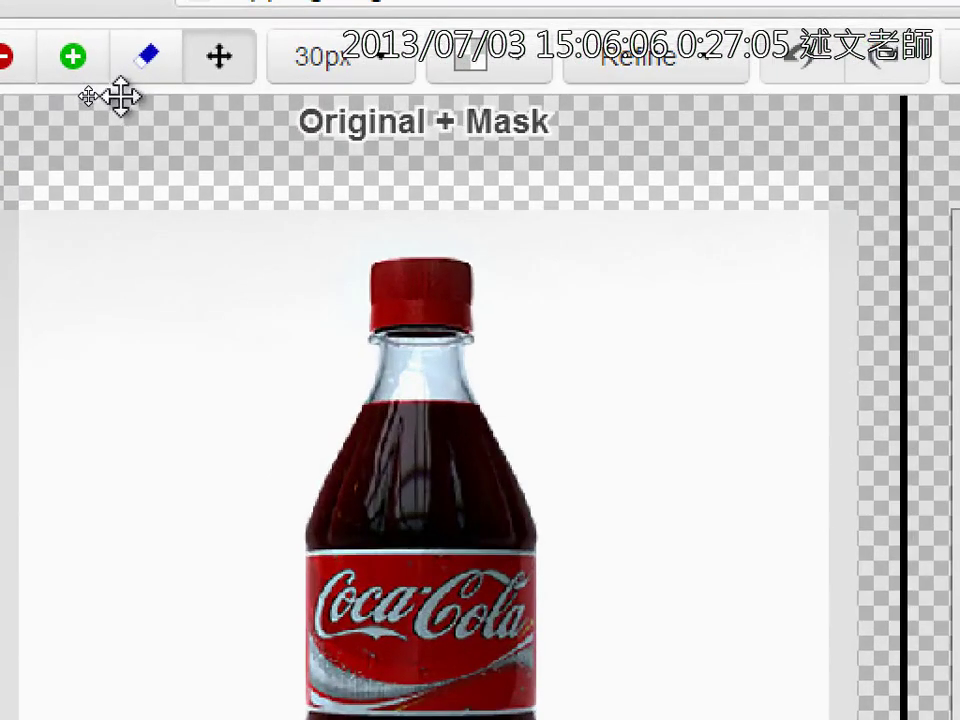
pyautogui.click(64, 82)
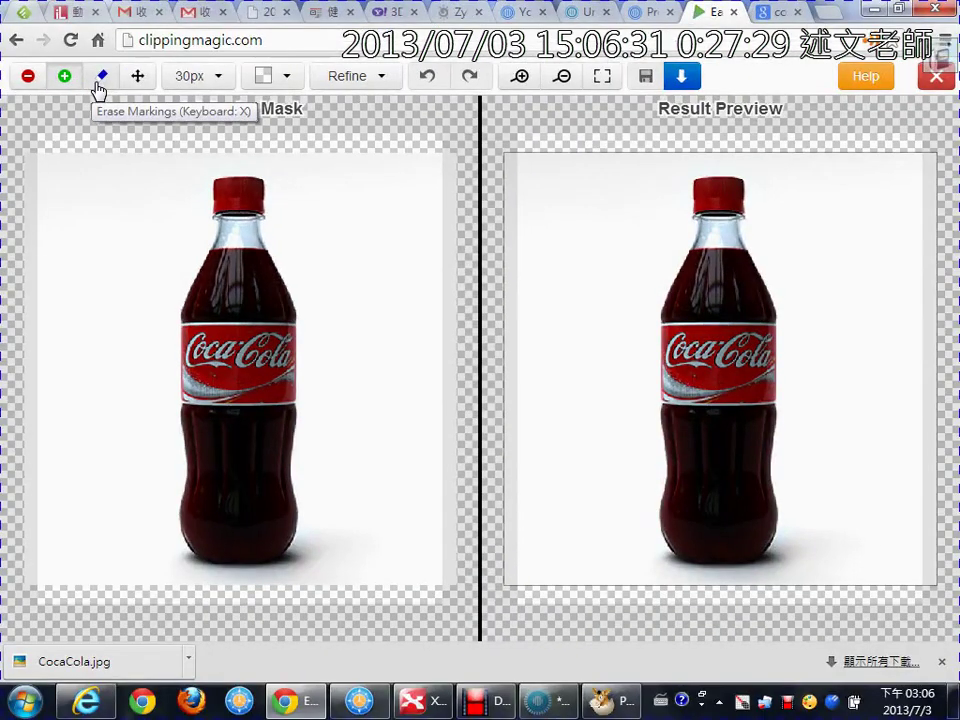
pyautogui.moveTo(237, 187); pyautogui.dragTo(237, 466)
pyautogui.moveTo(237, 536); pyautogui.dragTo(249, 538)
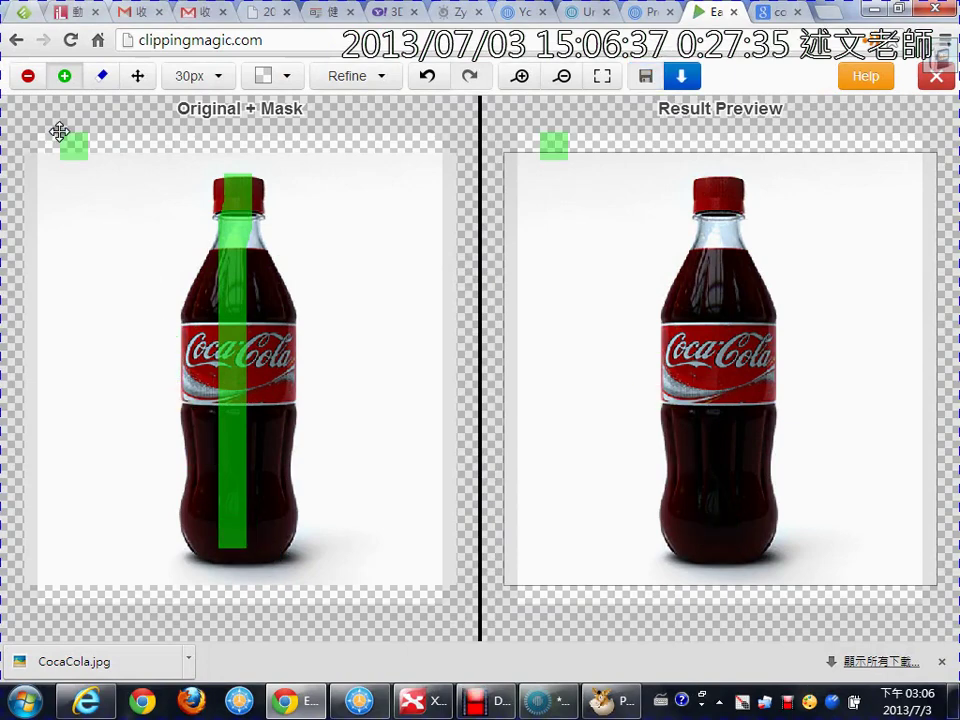
# Mark the white areas on both sides of the bottle as background with red strokes
pyautogui.click(28, 76)
pyautogui.moveTo(152, 162)
pyautogui.mouseDown()
pyautogui.moveTo(107, 352)
pyautogui.moveTo(140, 590)
pyautogui.mouseUp()
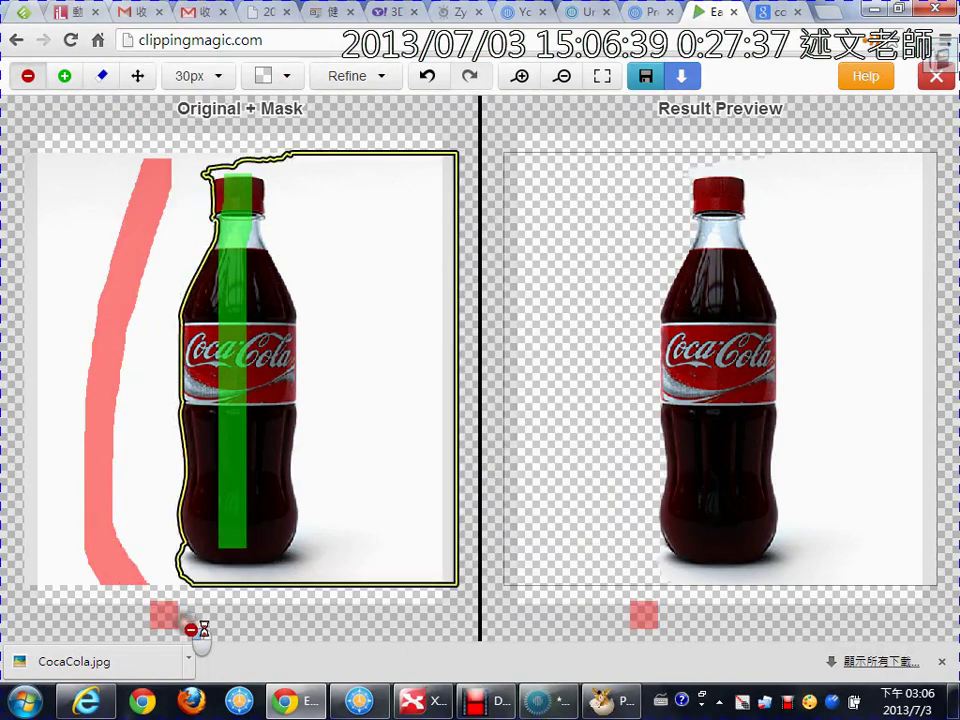
pyautogui.moveTo(345, 553); pyautogui.dragTo(348, 212)
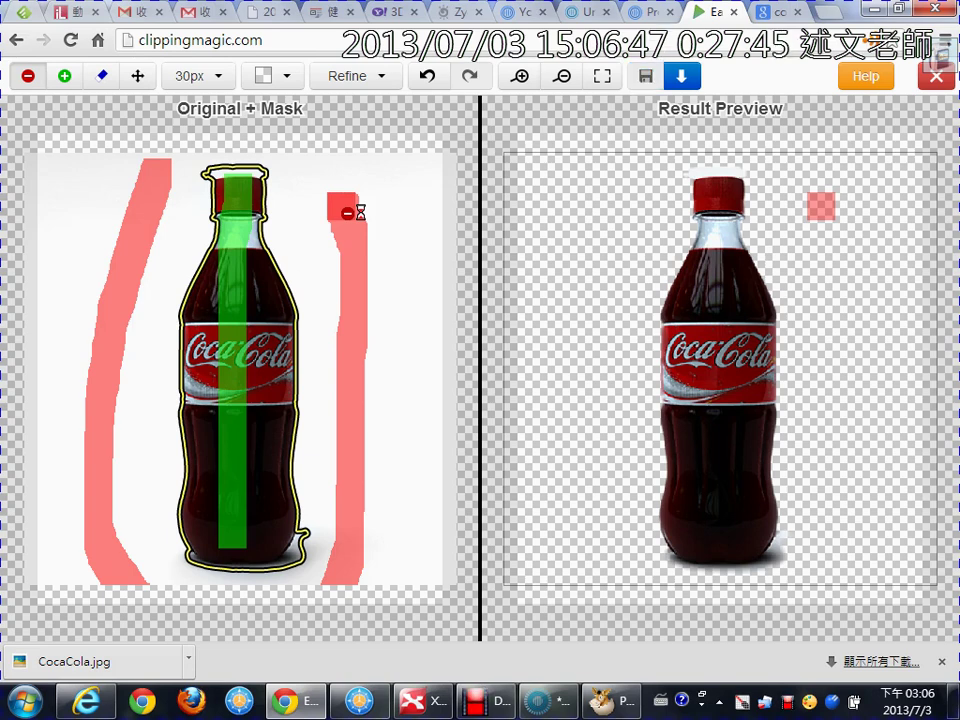
pyautogui.press('space')
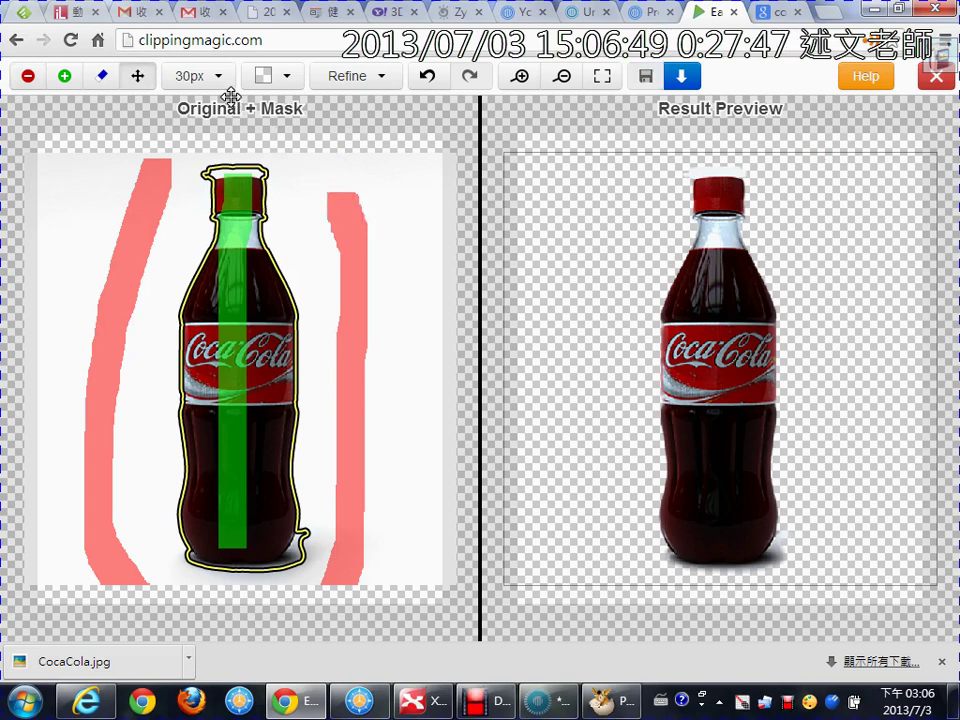
# Set the brush size to 10px and erase the green marking that extends above the bottle cap
pyautogui.click(222, 84)
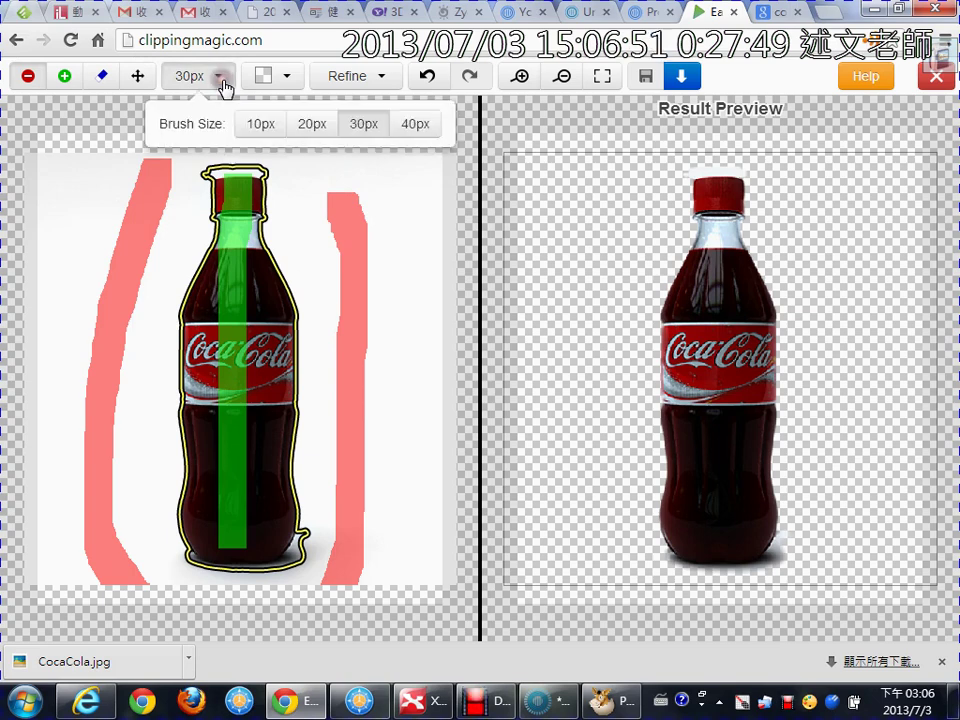
pyautogui.click(259, 124)
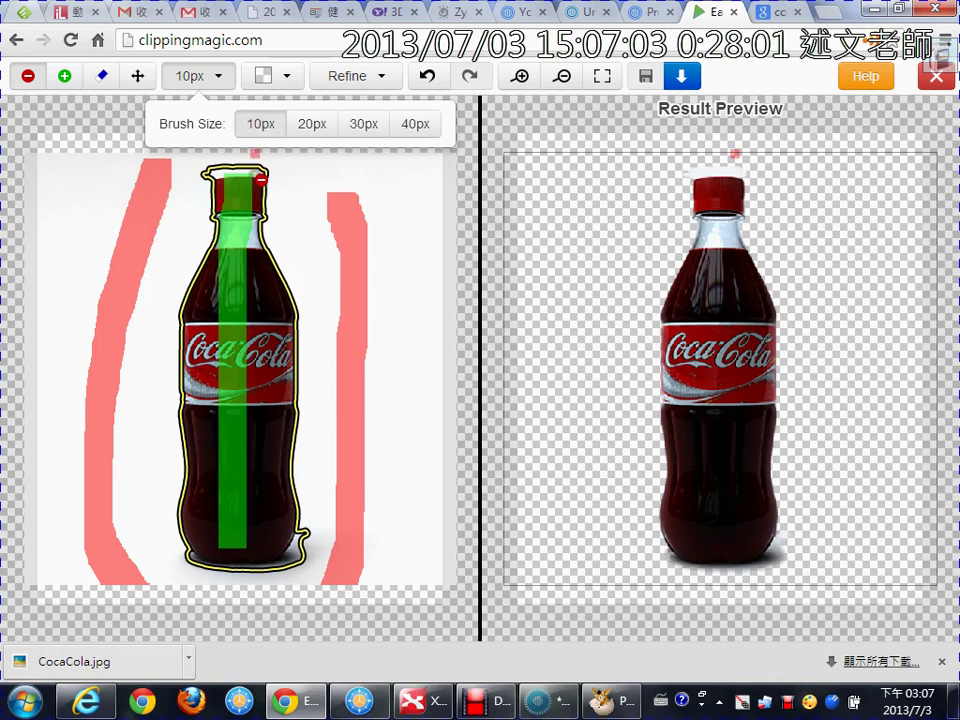
pyautogui.click(522, 80)
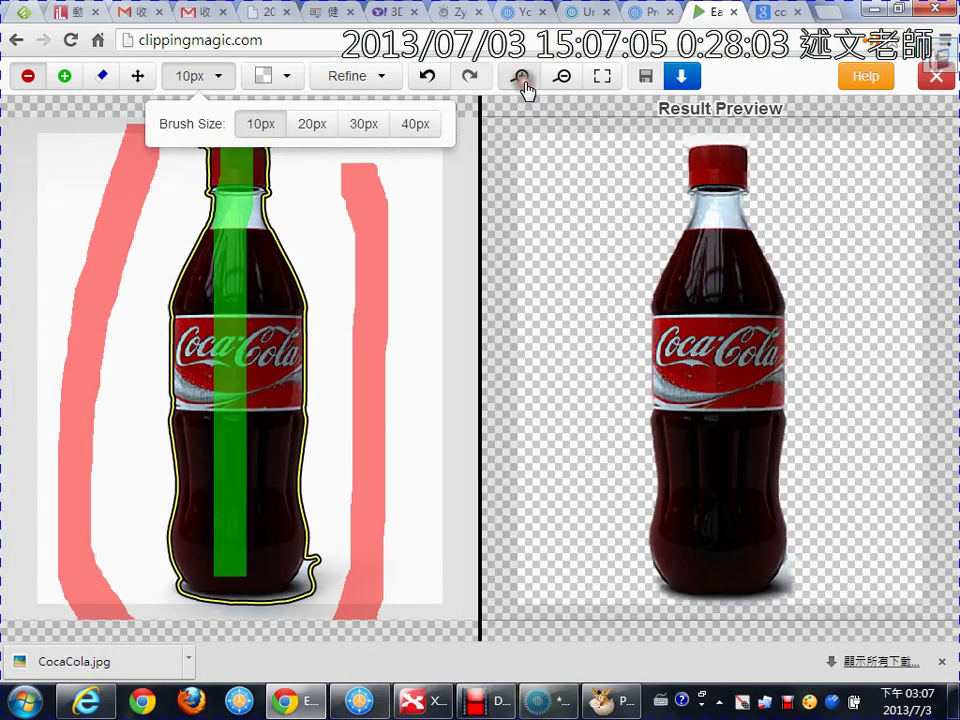
pyautogui.click(522, 80)
pyautogui.click(522, 80)
pyautogui.click(522, 80)
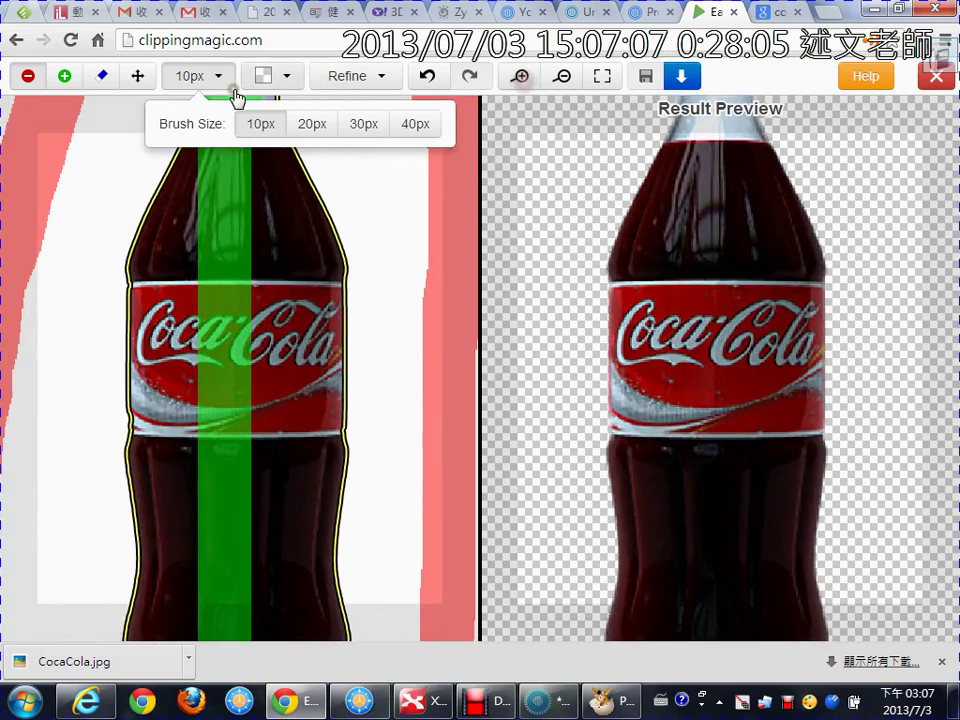
pyautogui.click(137, 76)
pyautogui.moveTo(153, 150); pyautogui.dragTo(163, 388)
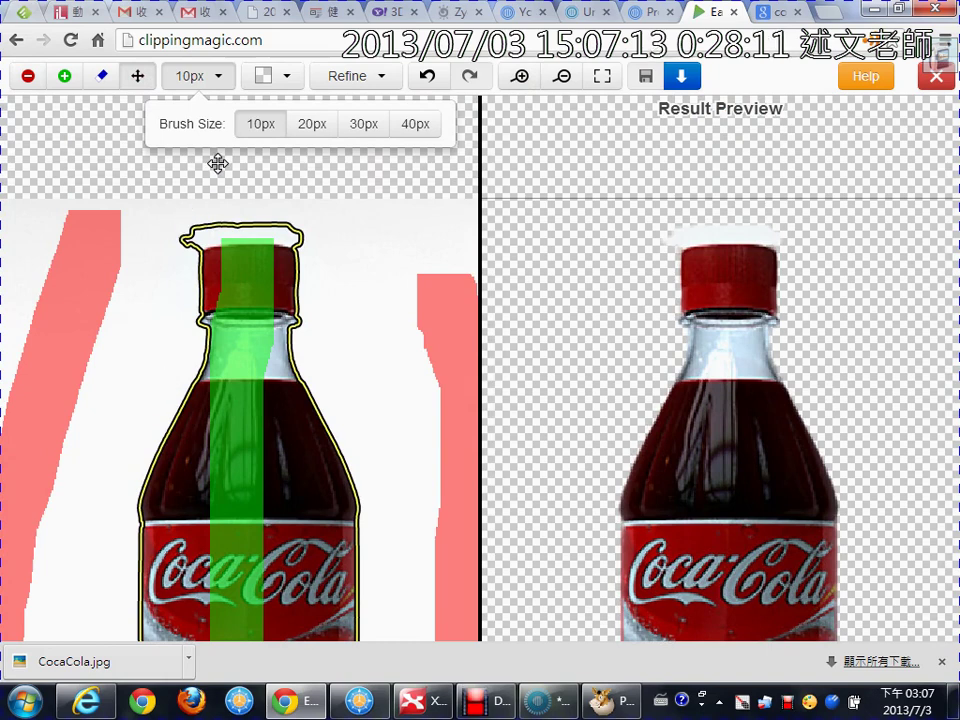
pyautogui.click(103, 80)
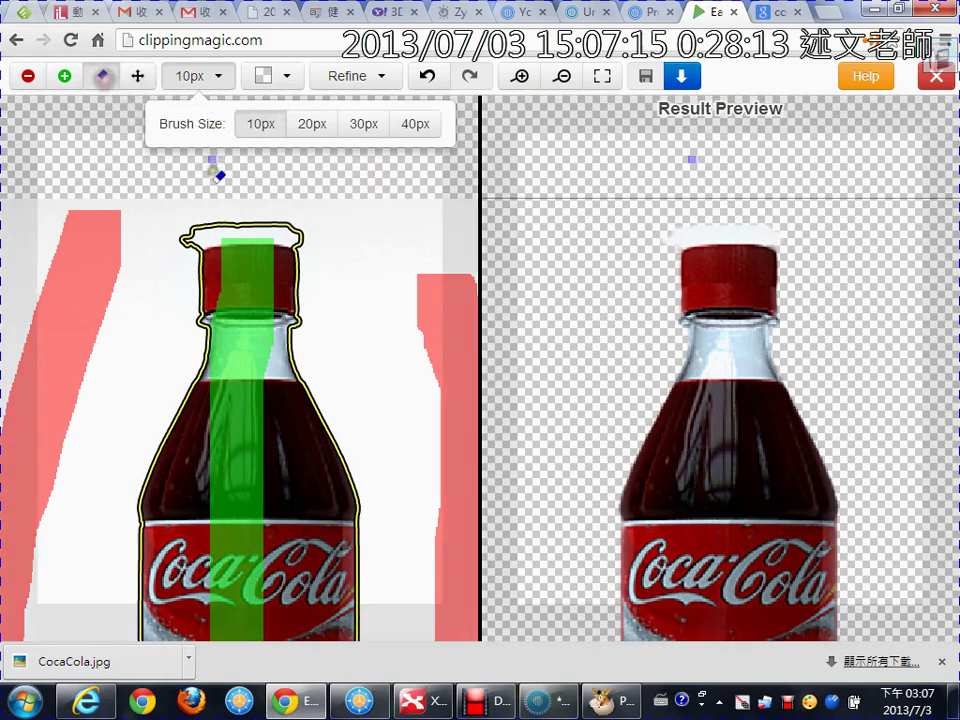
pyautogui.moveTo(247, 242)
pyautogui.mouseDown()
pyautogui.moveTo(300, 242)
pyautogui.moveTo(296, 251)
pyautogui.moveTo(226, 250)
pyautogui.moveTo(298, 251)
pyautogui.mouseUp()
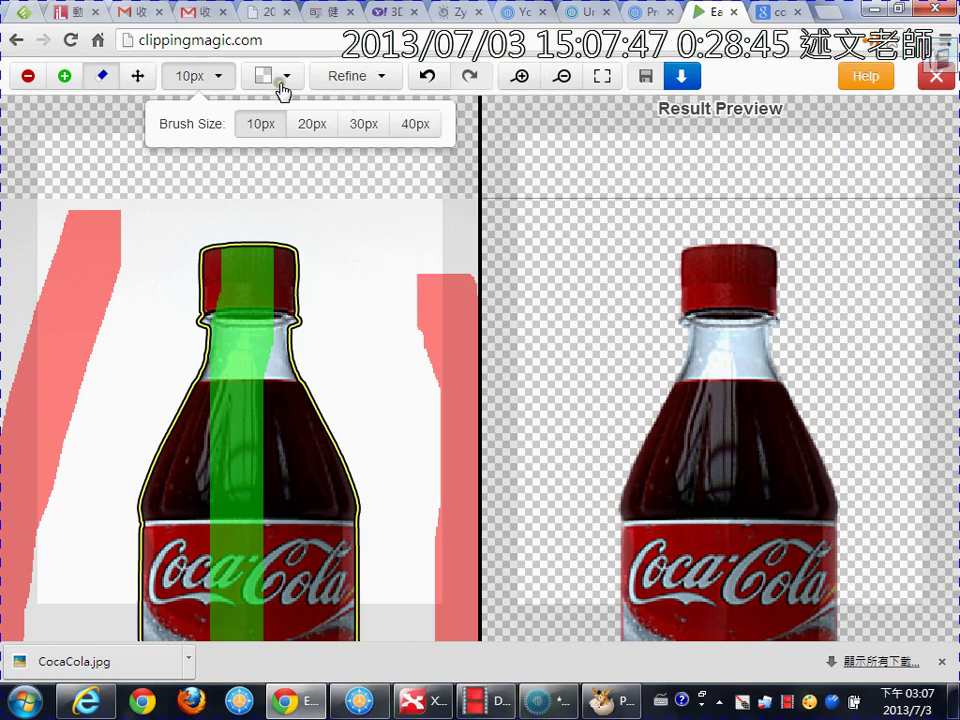
# Mark the leftover shadow beside the right side of the bottle's base as background with a red stroke, and open the result's download options
pyautogui.click(135, 78)
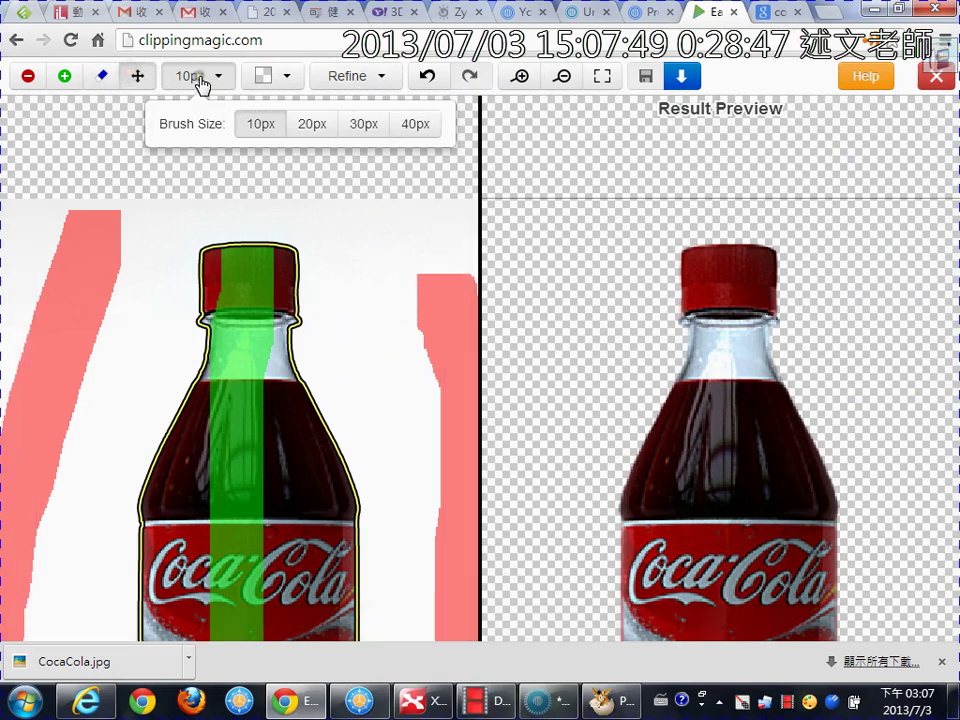
pyautogui.scroll(-10, 579, 506)
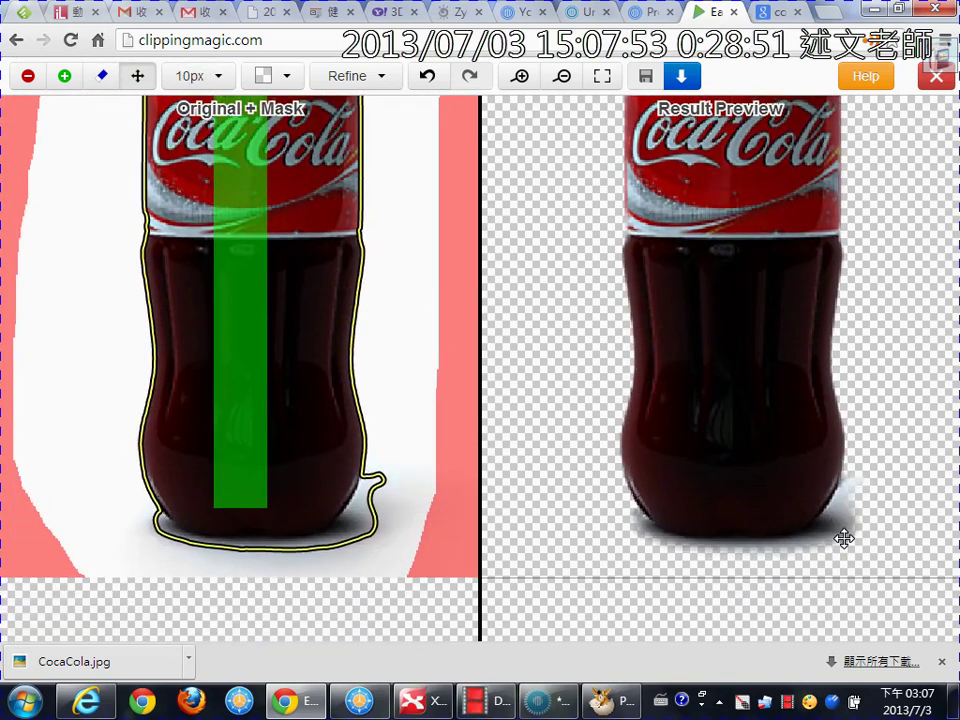
pyautogui.click(28, 77)
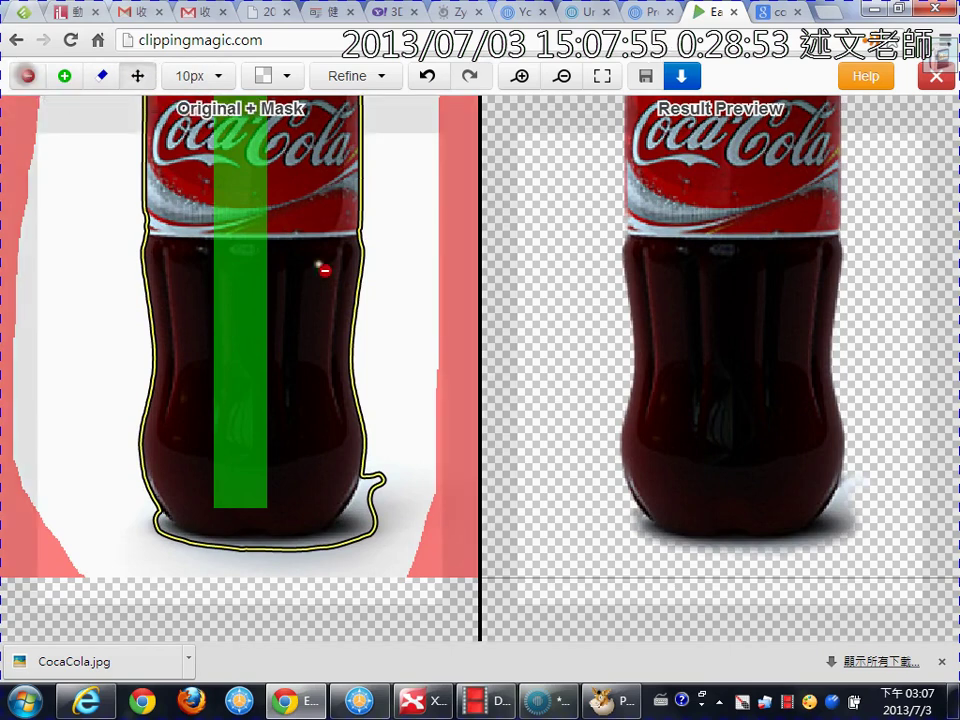
pyautogui.moveTo(866, 508); pyautogui.dragTo(851, 557)
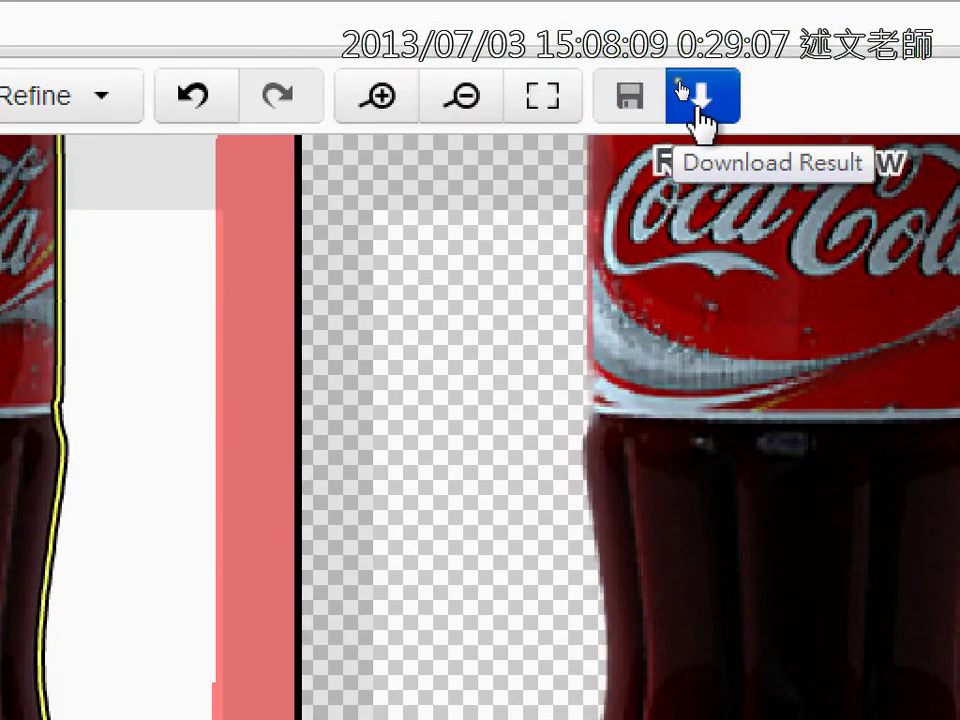
pyautogui.click(706, 108)
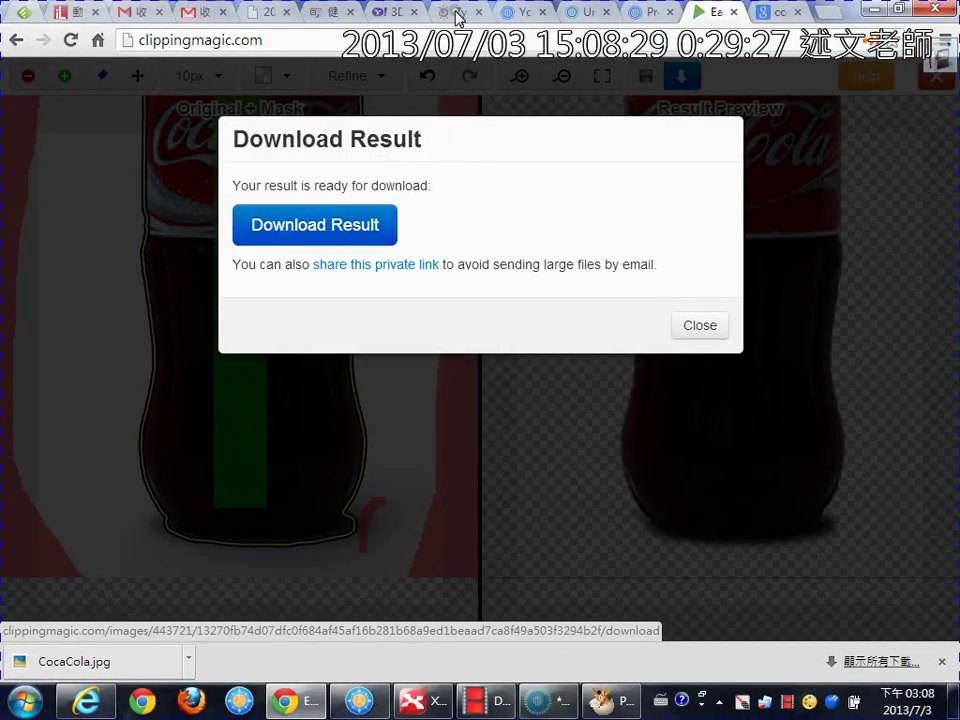
# Switch to the published Prezi presentation and jump along its timeline to the slide just past the middle
pyautogui.click(645, 14)
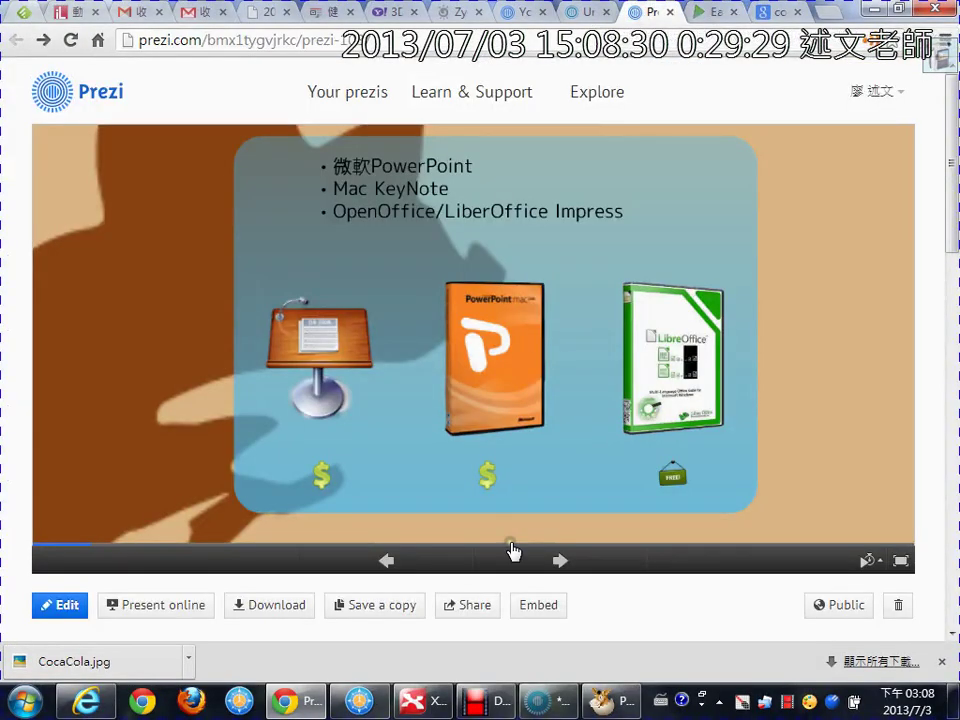
pyautogui.moveTo(90, 548); pyautogui.dragTo(553, 537)
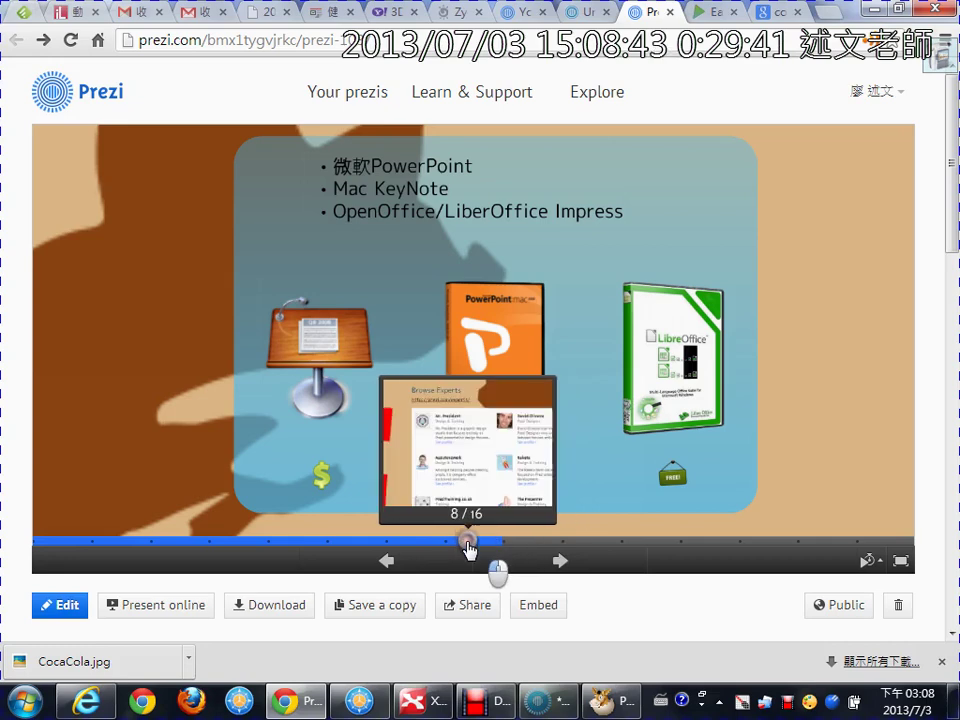
pyautogui.click(501, 546)
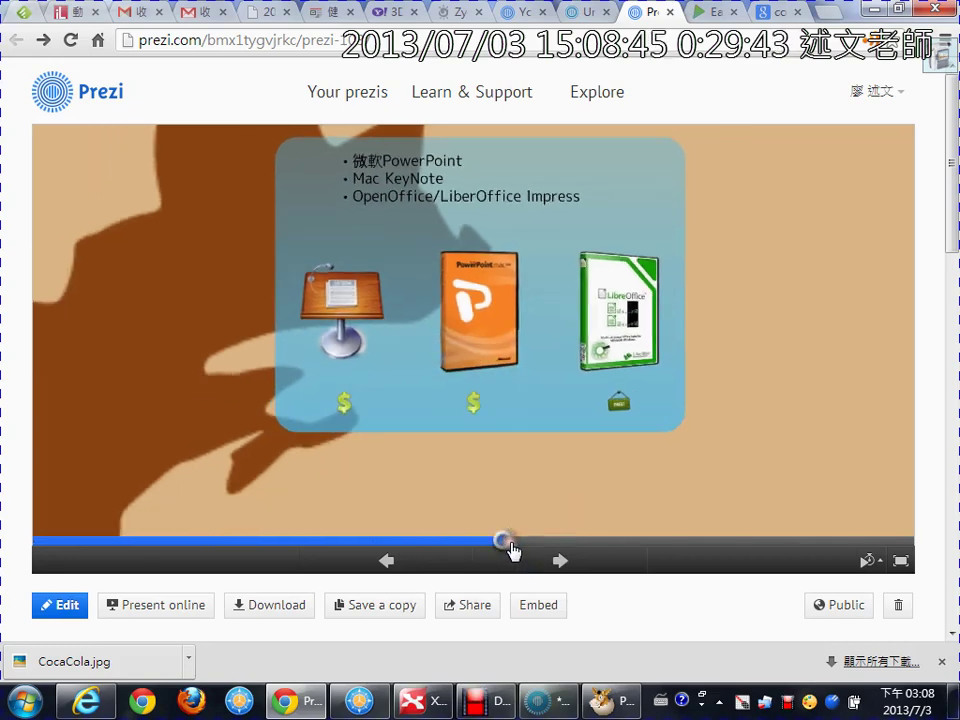